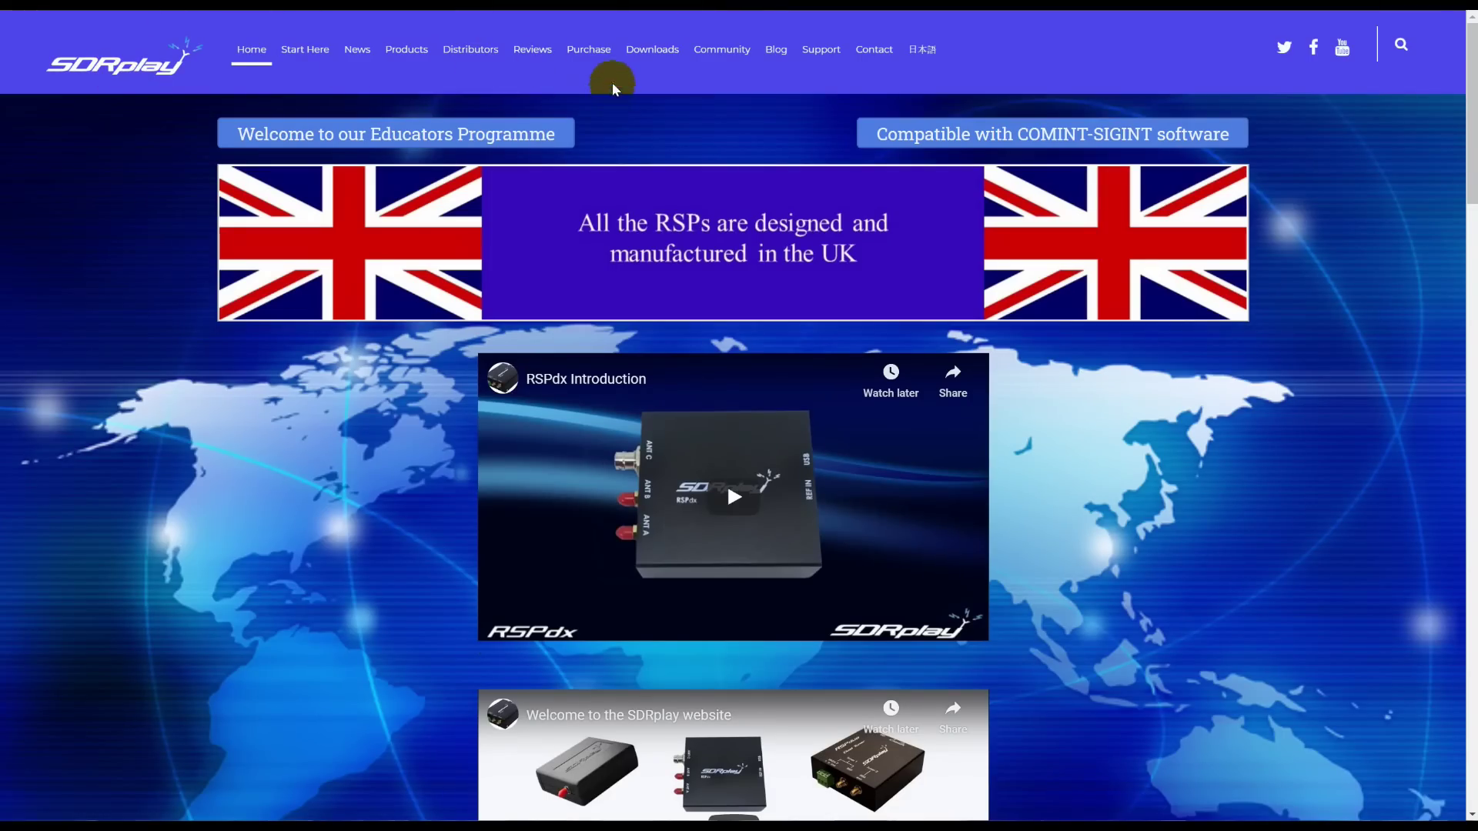
# Start the SDRuno 1.33 installer download from the SDRuno page and cancel the save prompt
pyautogui.moveTo(639, 56)
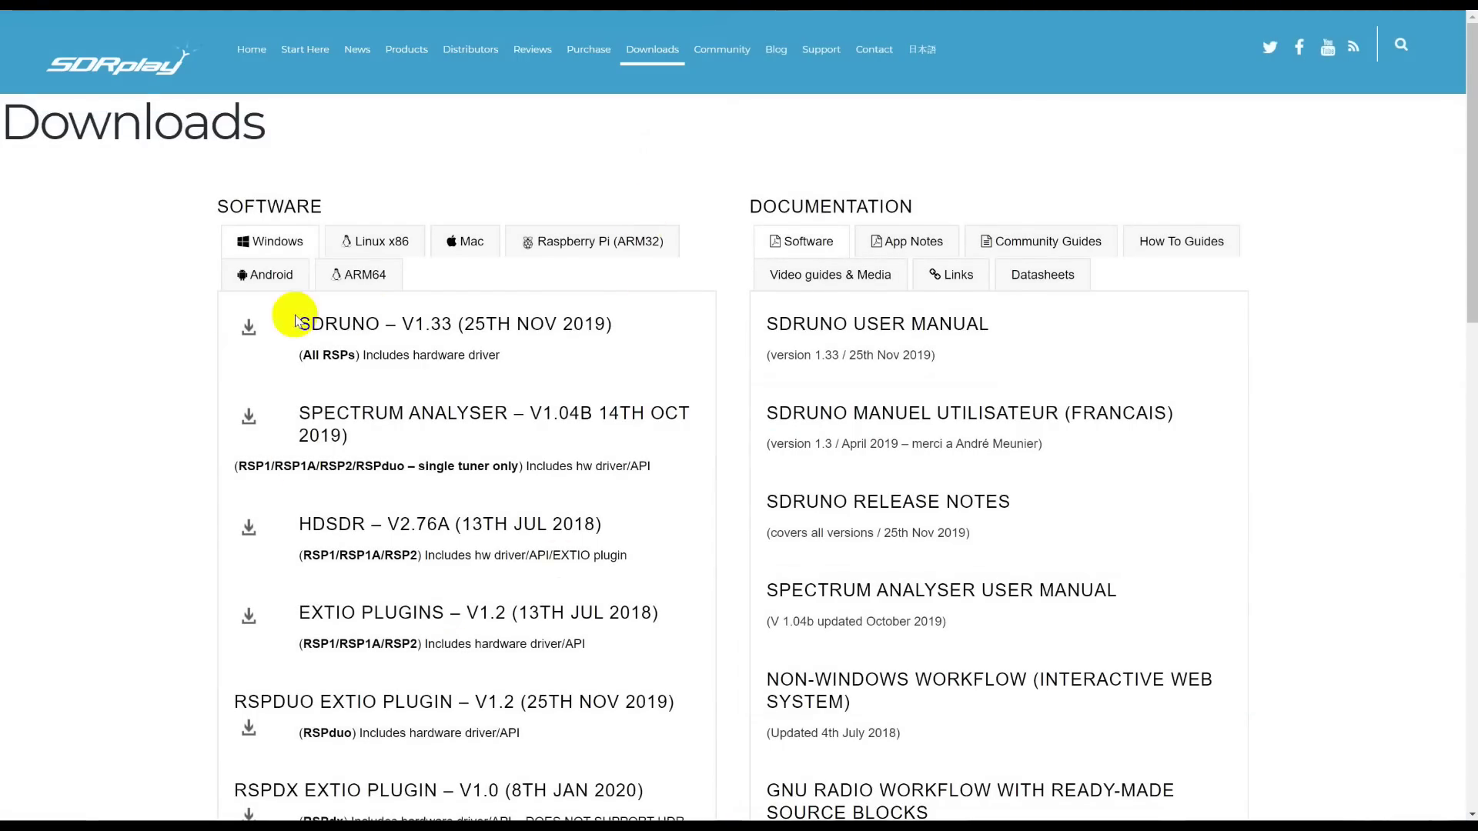
pyautogui.scroll(-1, 338, 331)
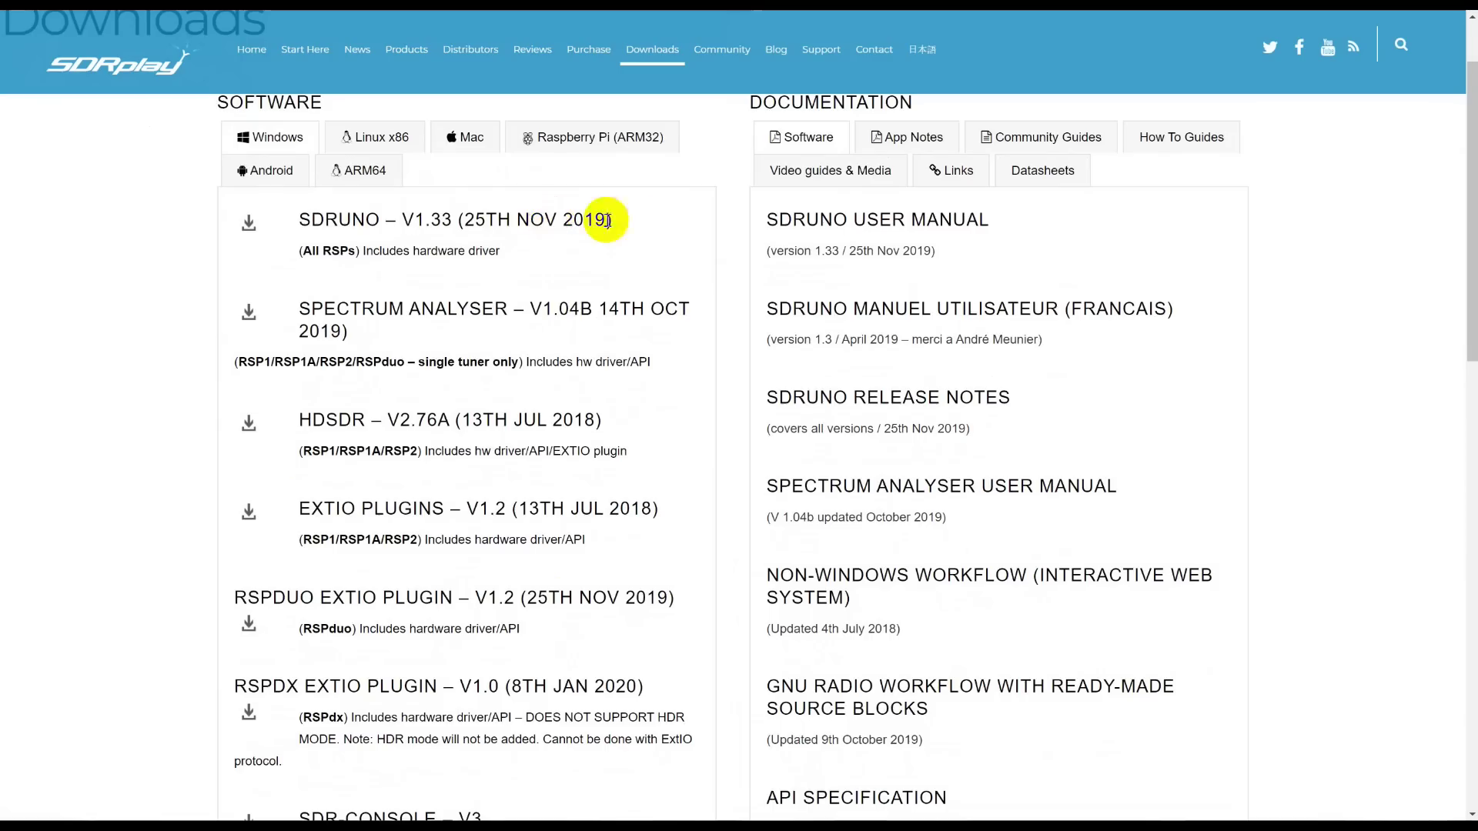
pyautogui.click(334, 225)
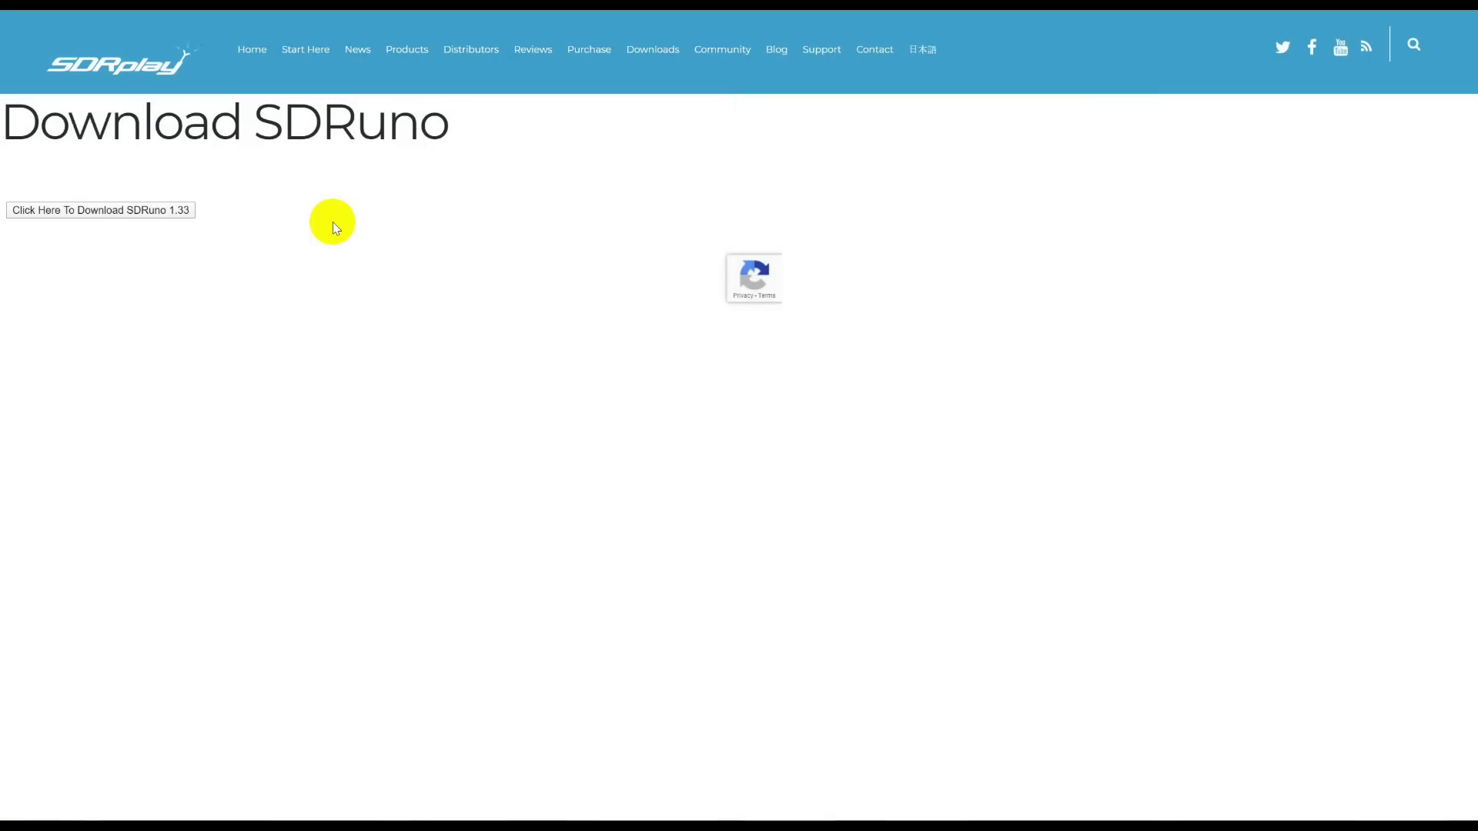
pyautogui.click(127, 215)
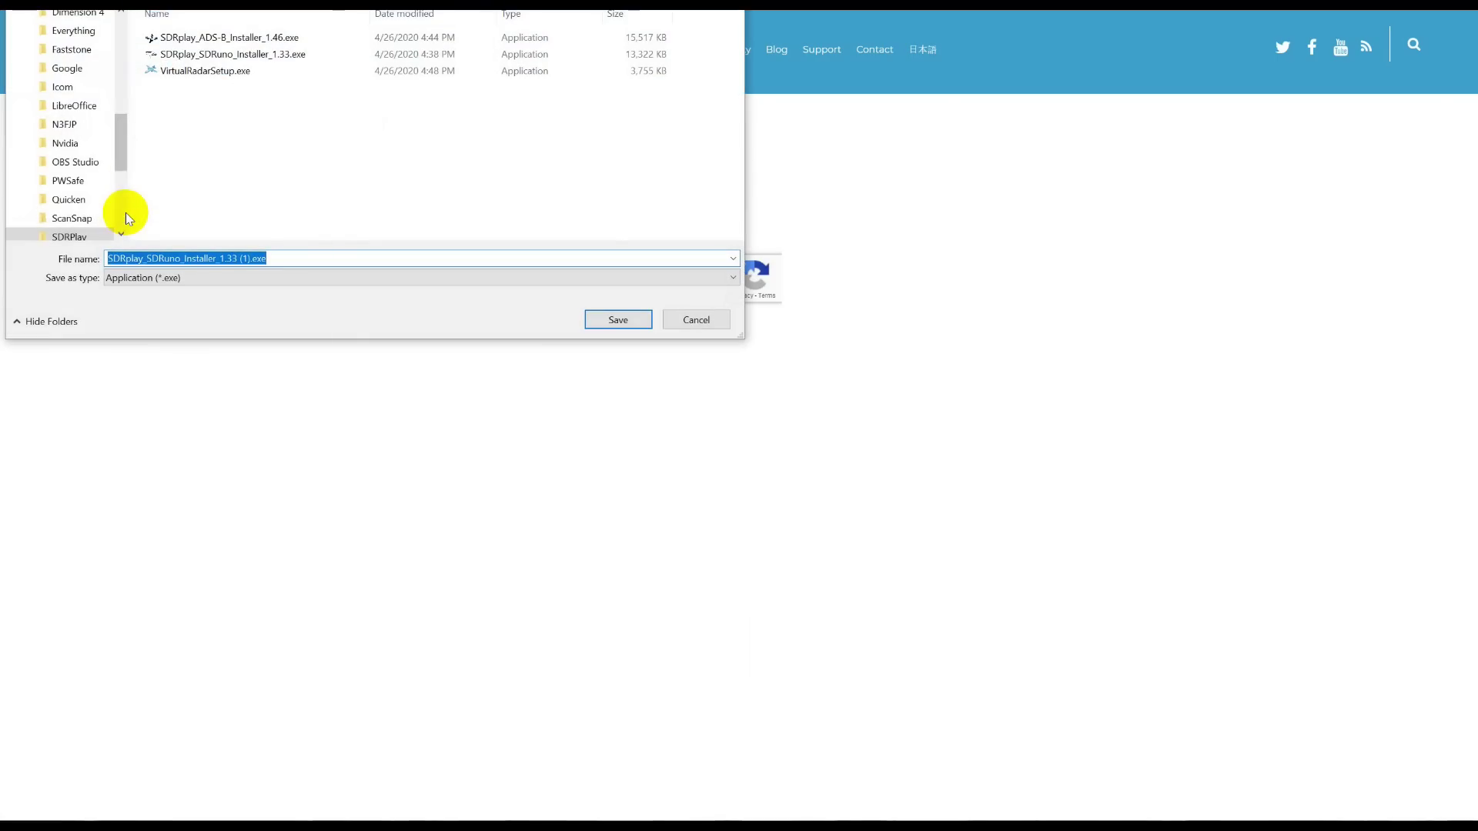
pyautogui.moveTo(374, 4); pyautogui.dragTo(432, 116)
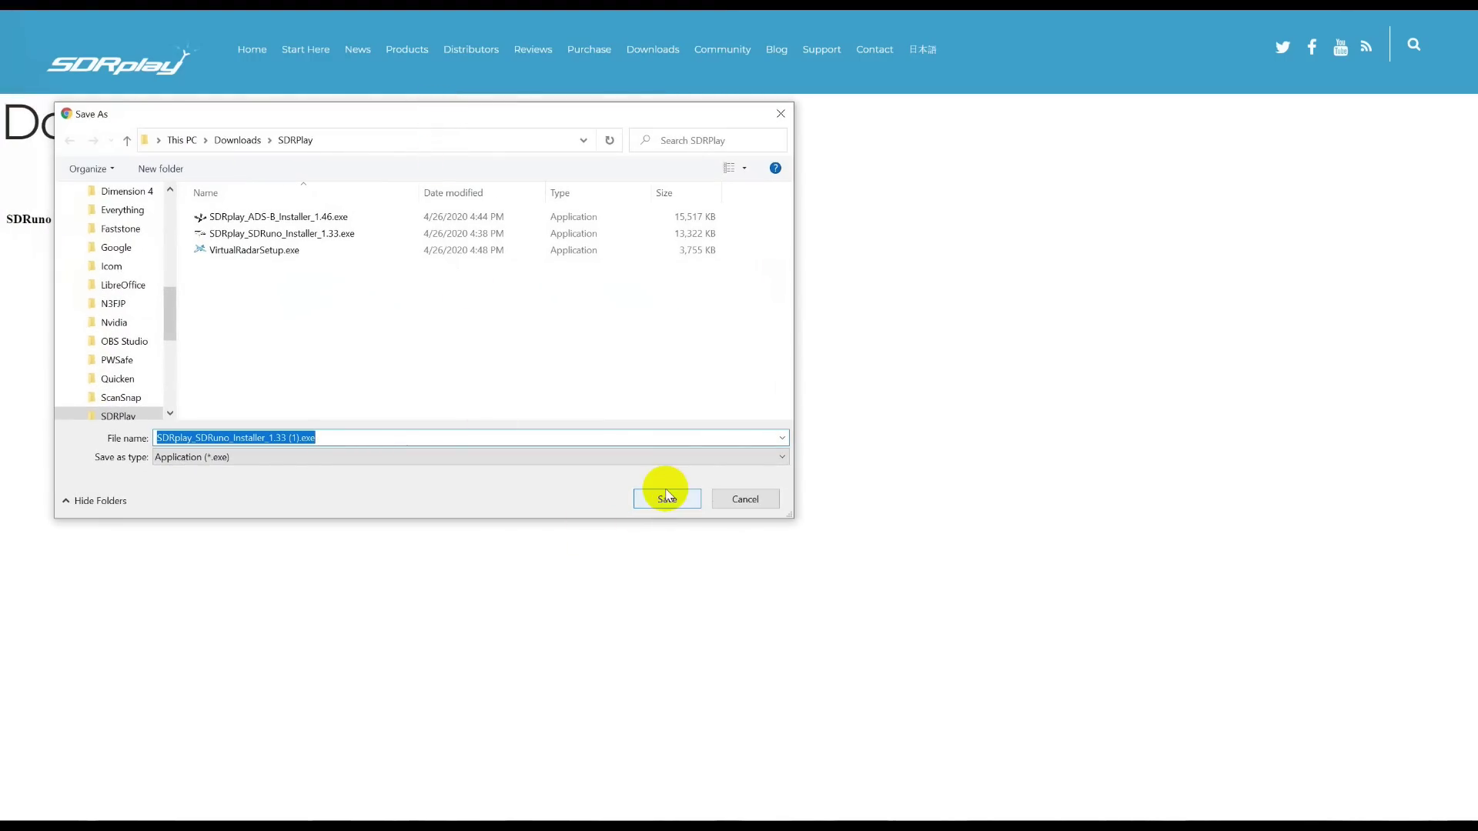
pyautogui.click(743, 501)
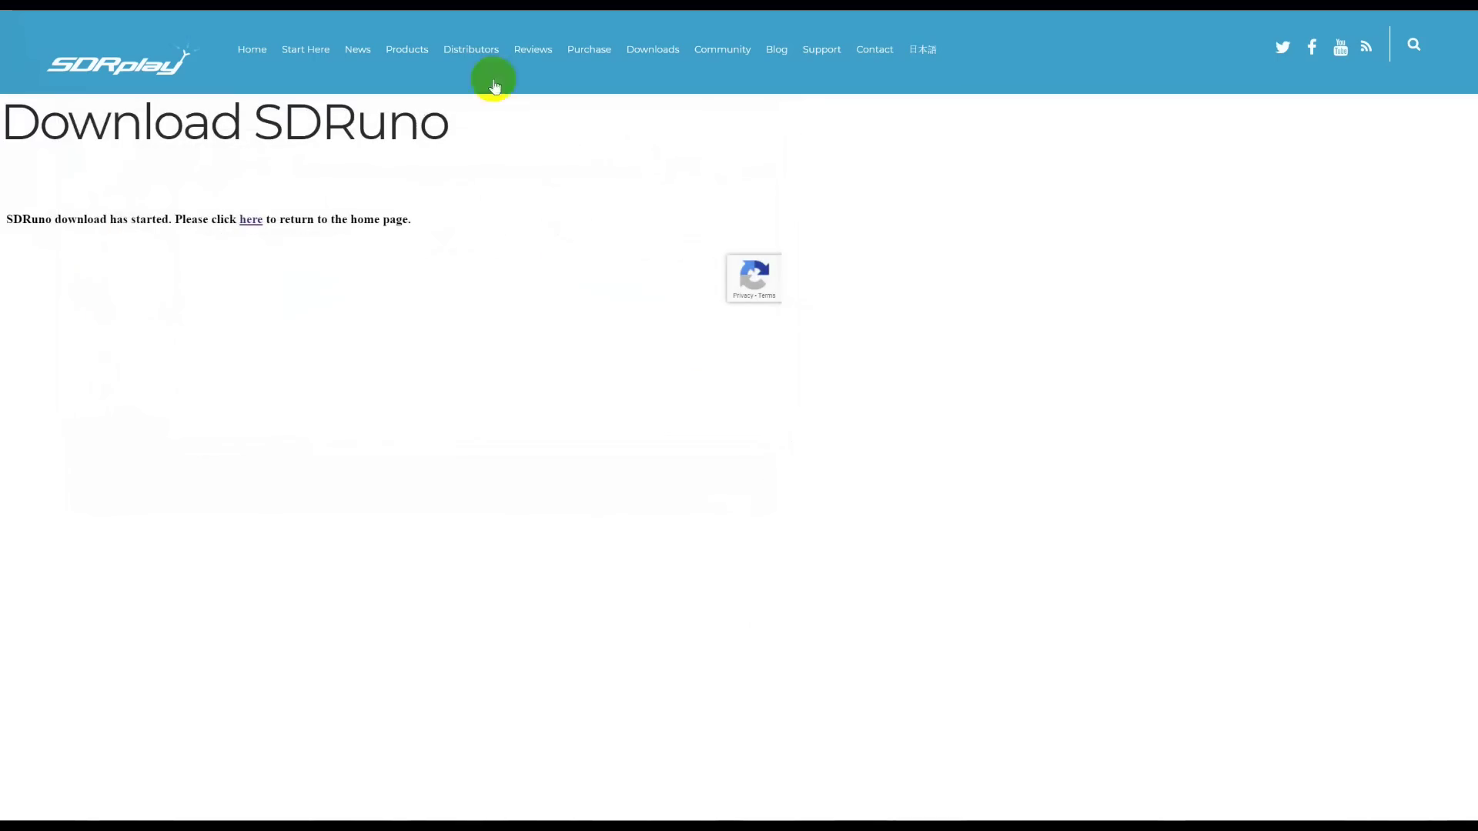
# Return to Downloads, locate ADS-B (dump1090) V1.46 and cancel its duplicate installer save
pyautogui.click(407, 25)
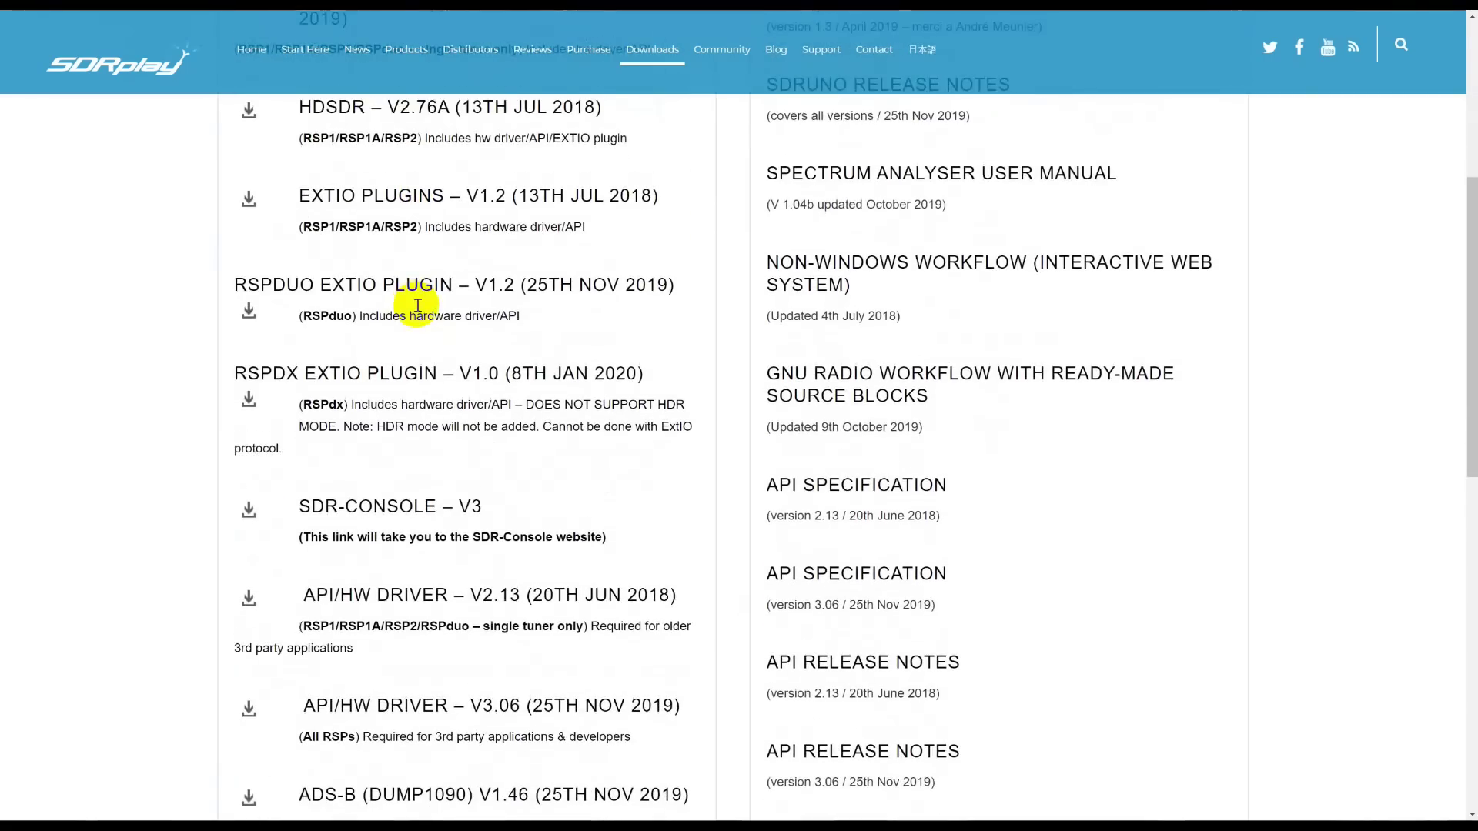
pyautogui.scroll(-2, 435, 342)
pyautogui.scroll(1, 644, 531)
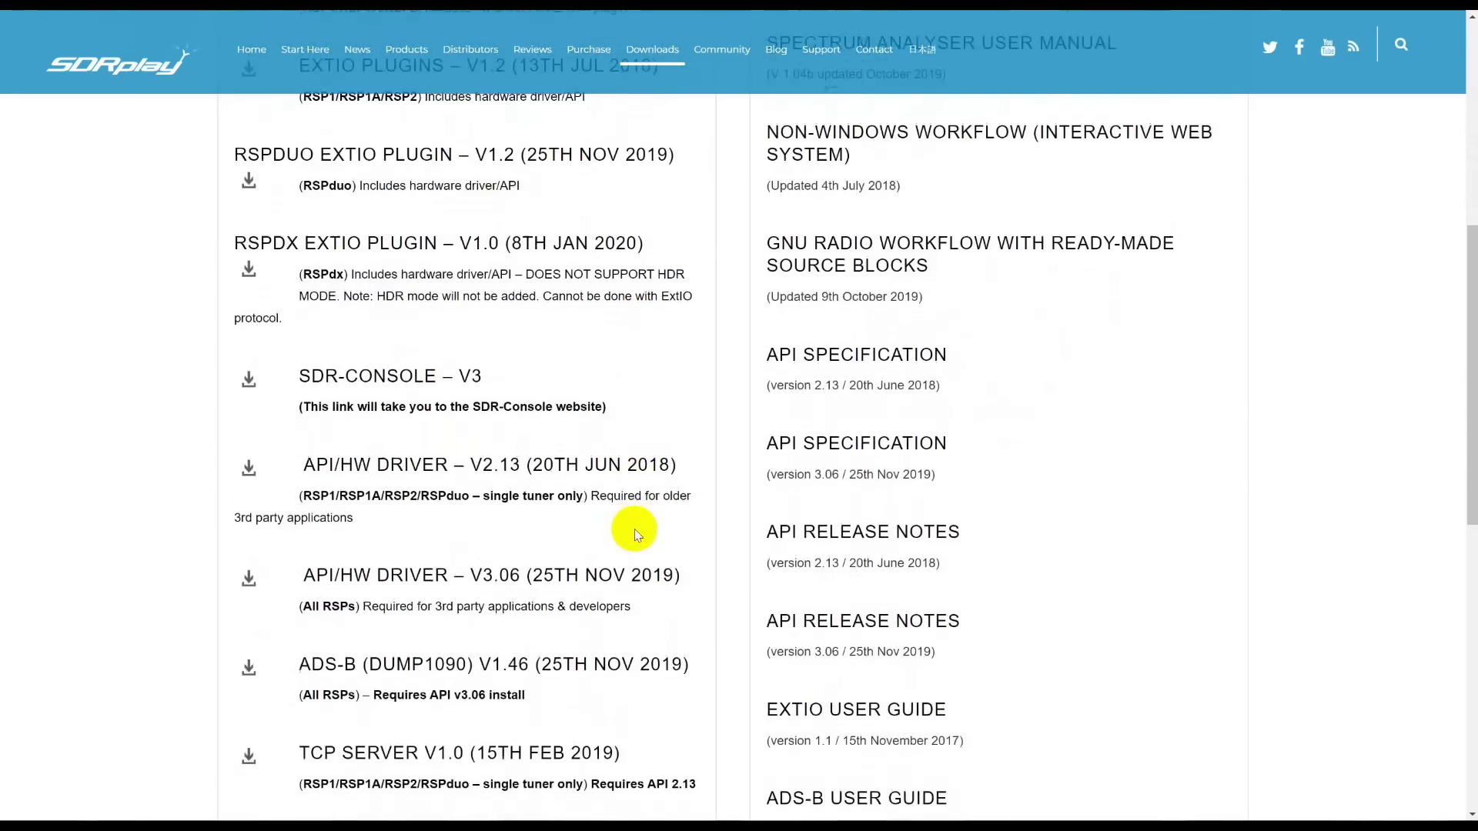
pyautogui.scroll(-5, 627, 530)
pyautogui.scroll(-3, 616, 530)
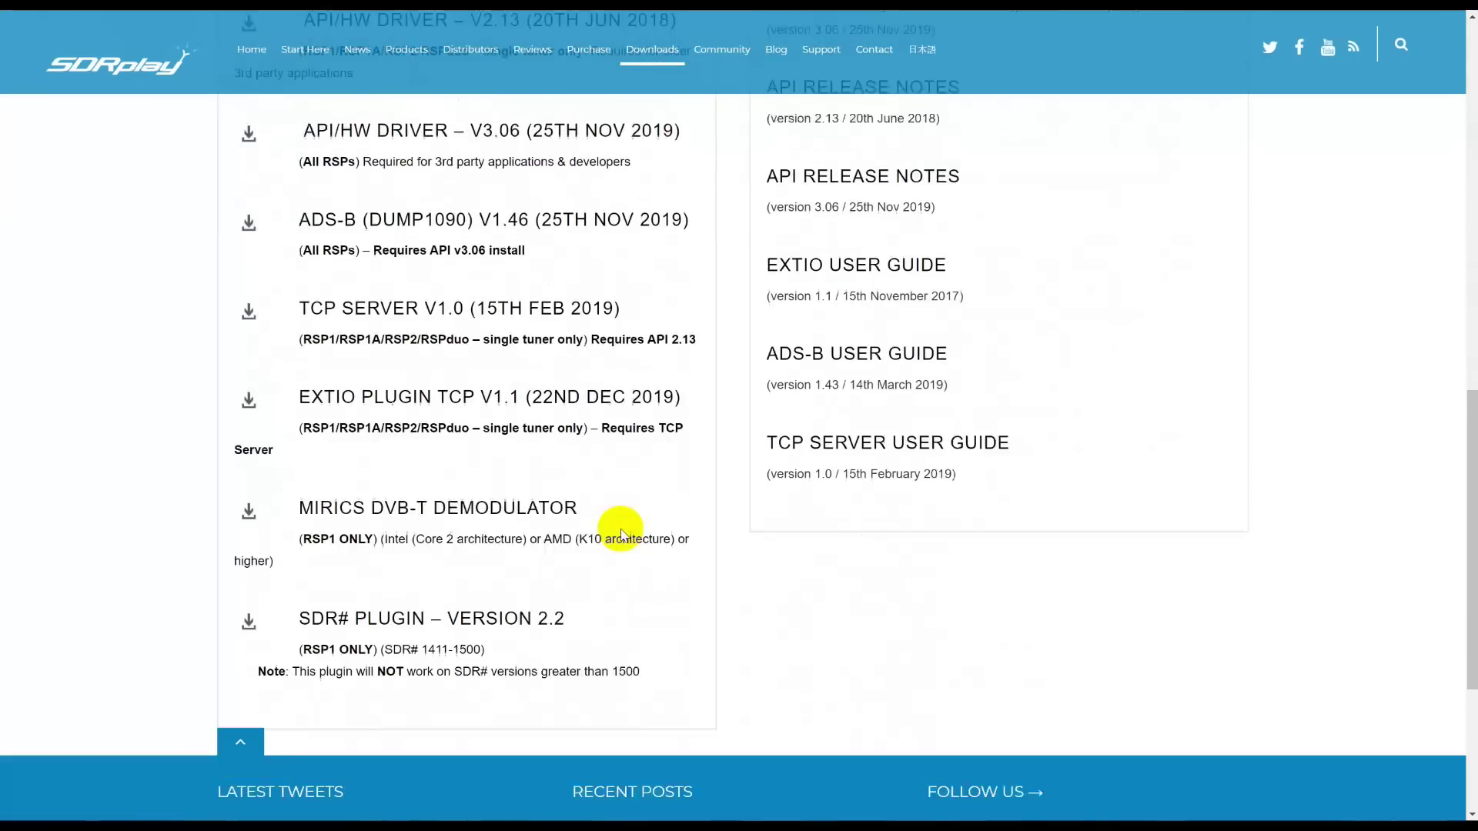
pyautogui.scroll(6, 528, 469)
pyautogui.scroll(7, 528, 466)
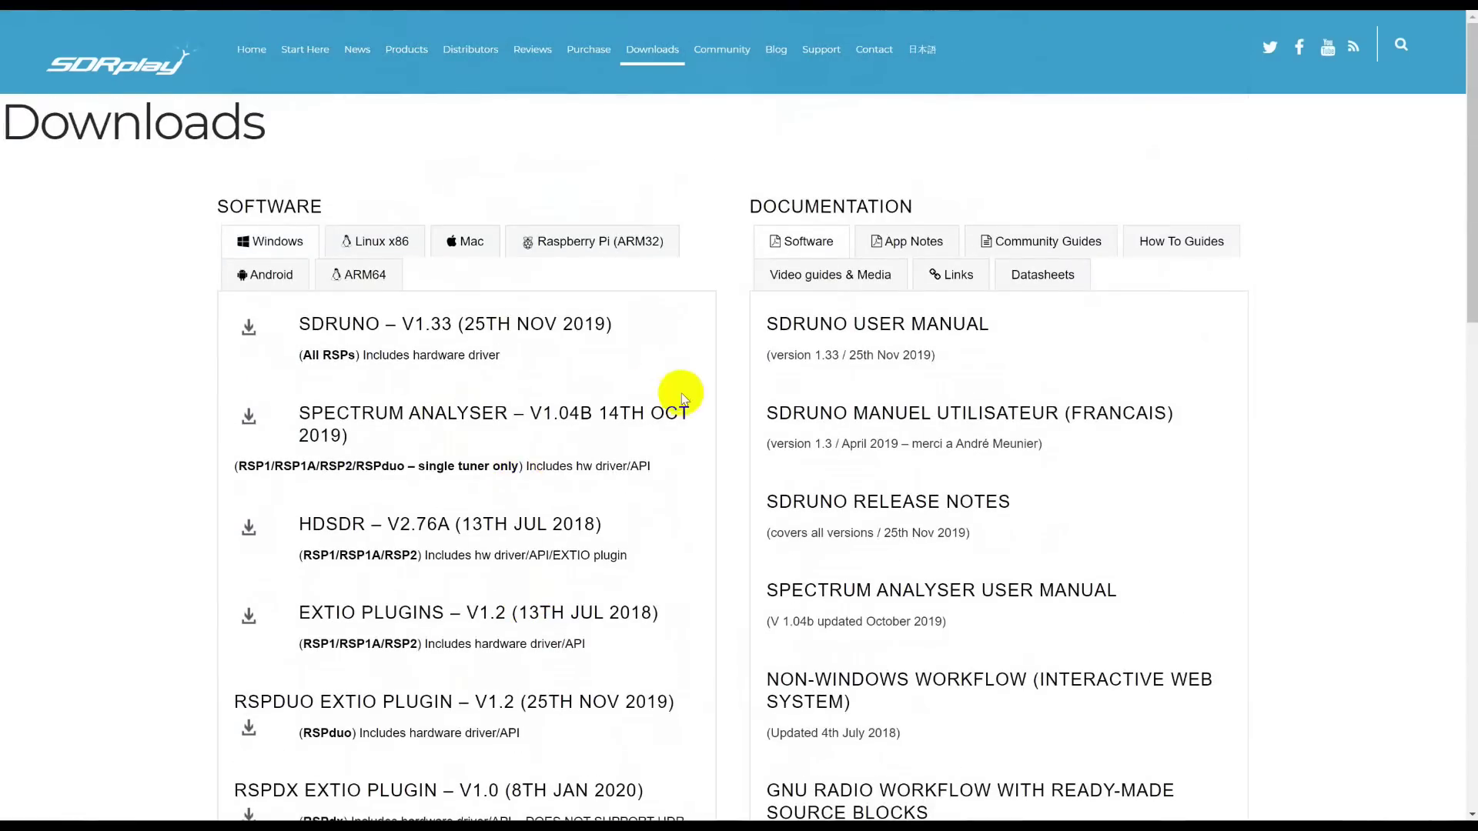
pyautogui.scroll(-2, 650, 409)
pyautogui.scroll(-5, 638, 429)
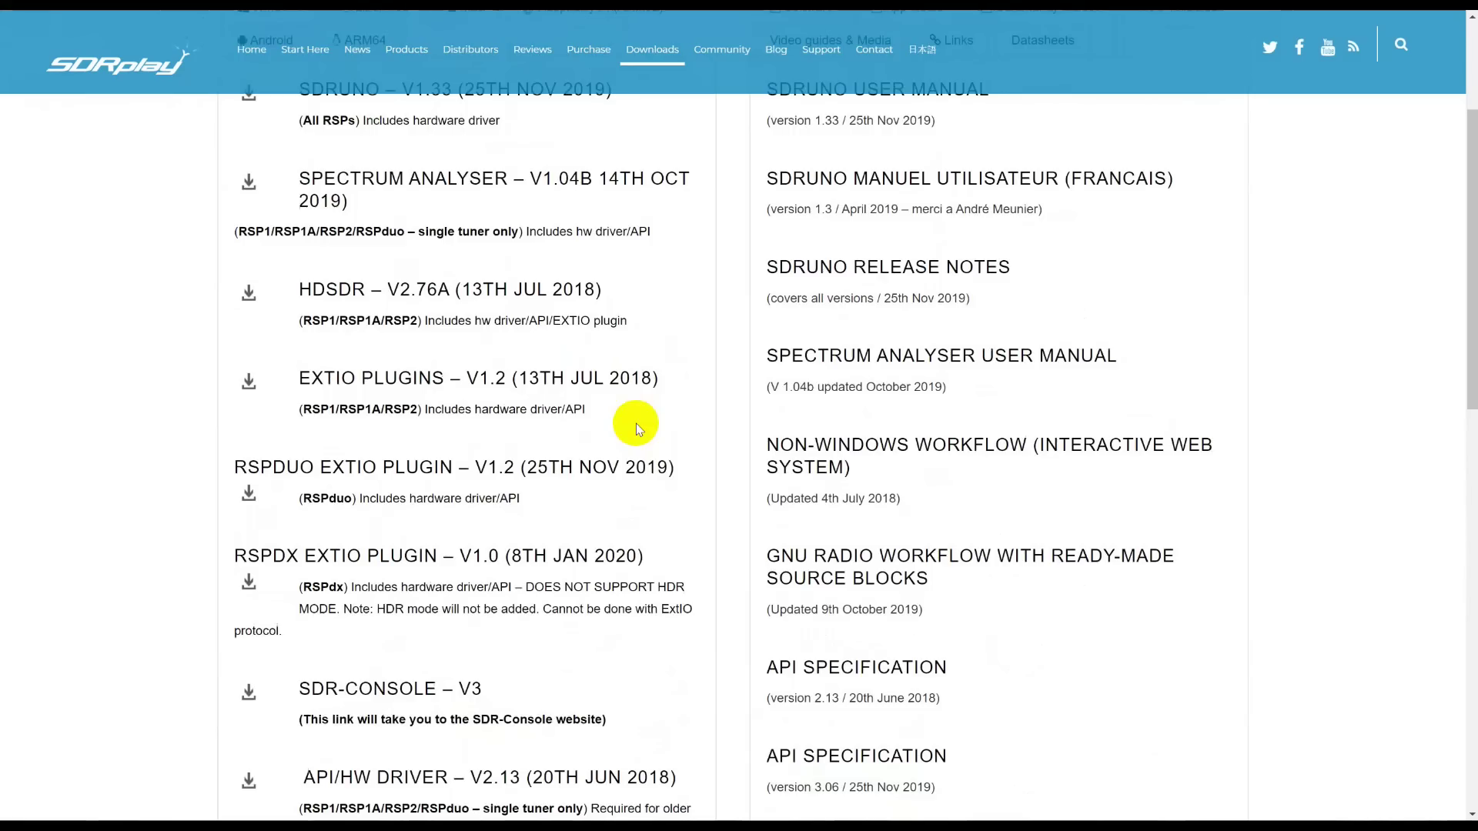
pyautogui.scroll(-2, 622, 450)
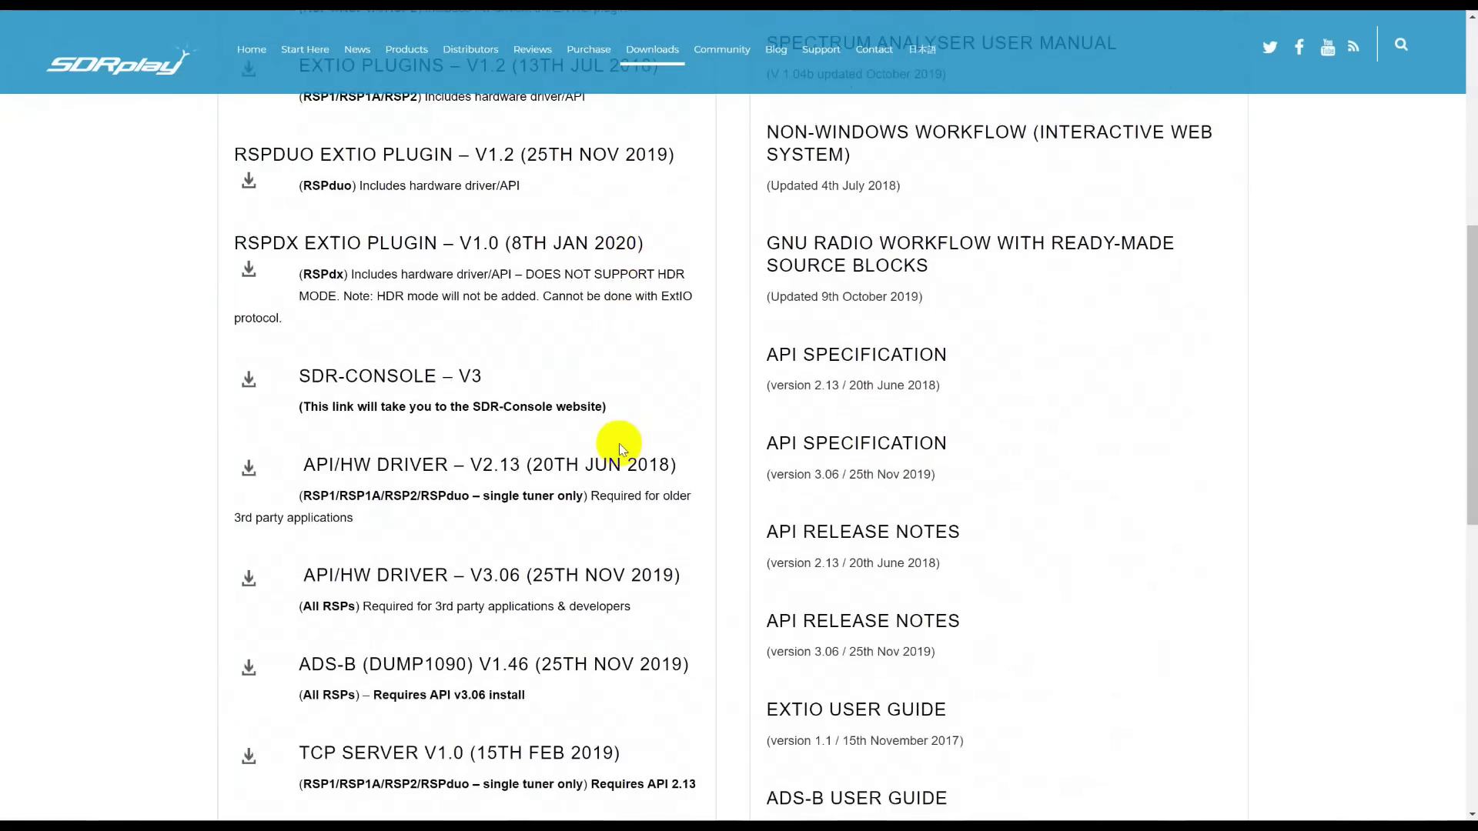
pyautogui.scroll(-3, 622, 449)
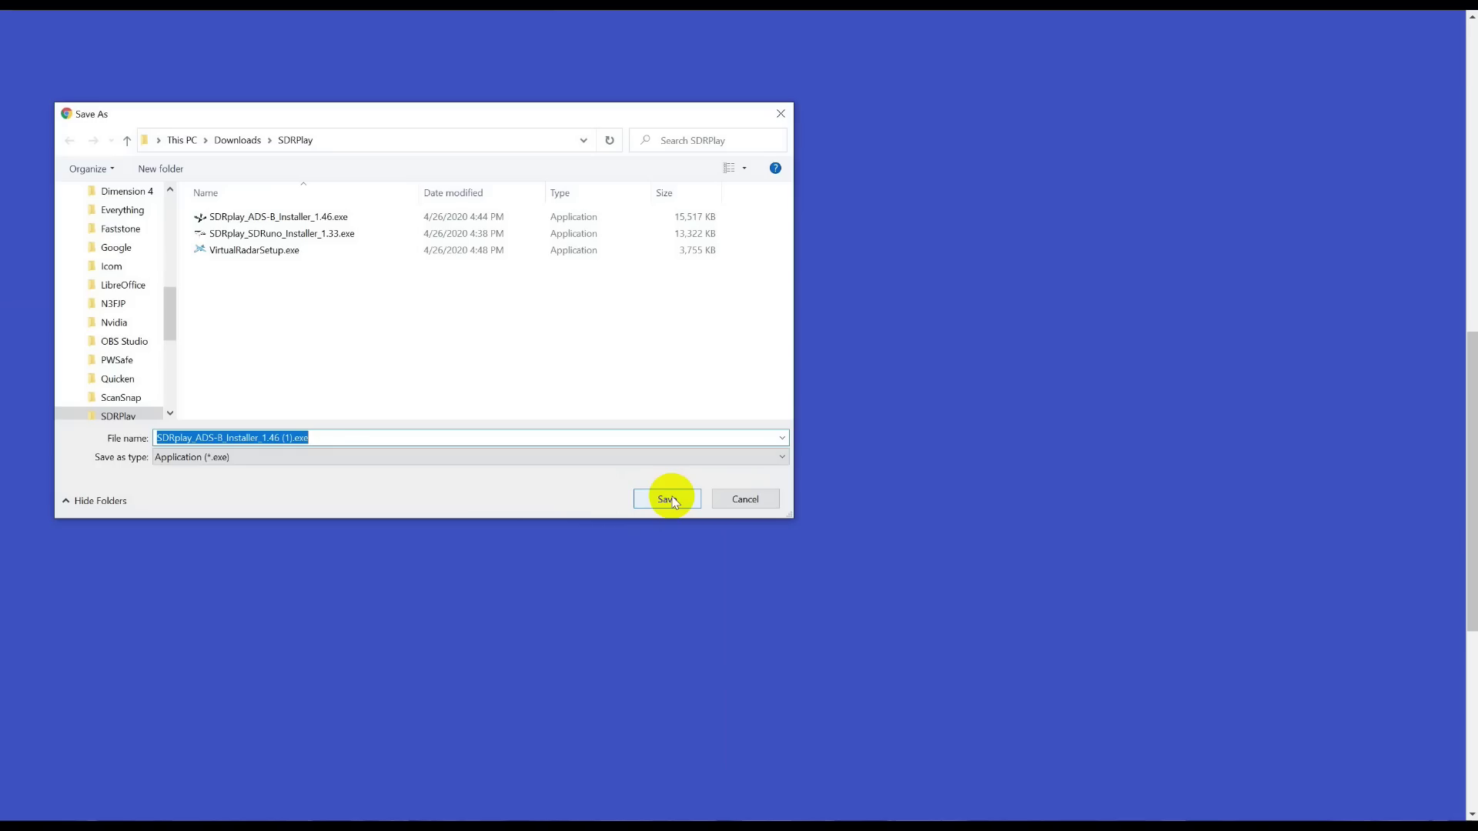
pyautogui.click(744, 499)
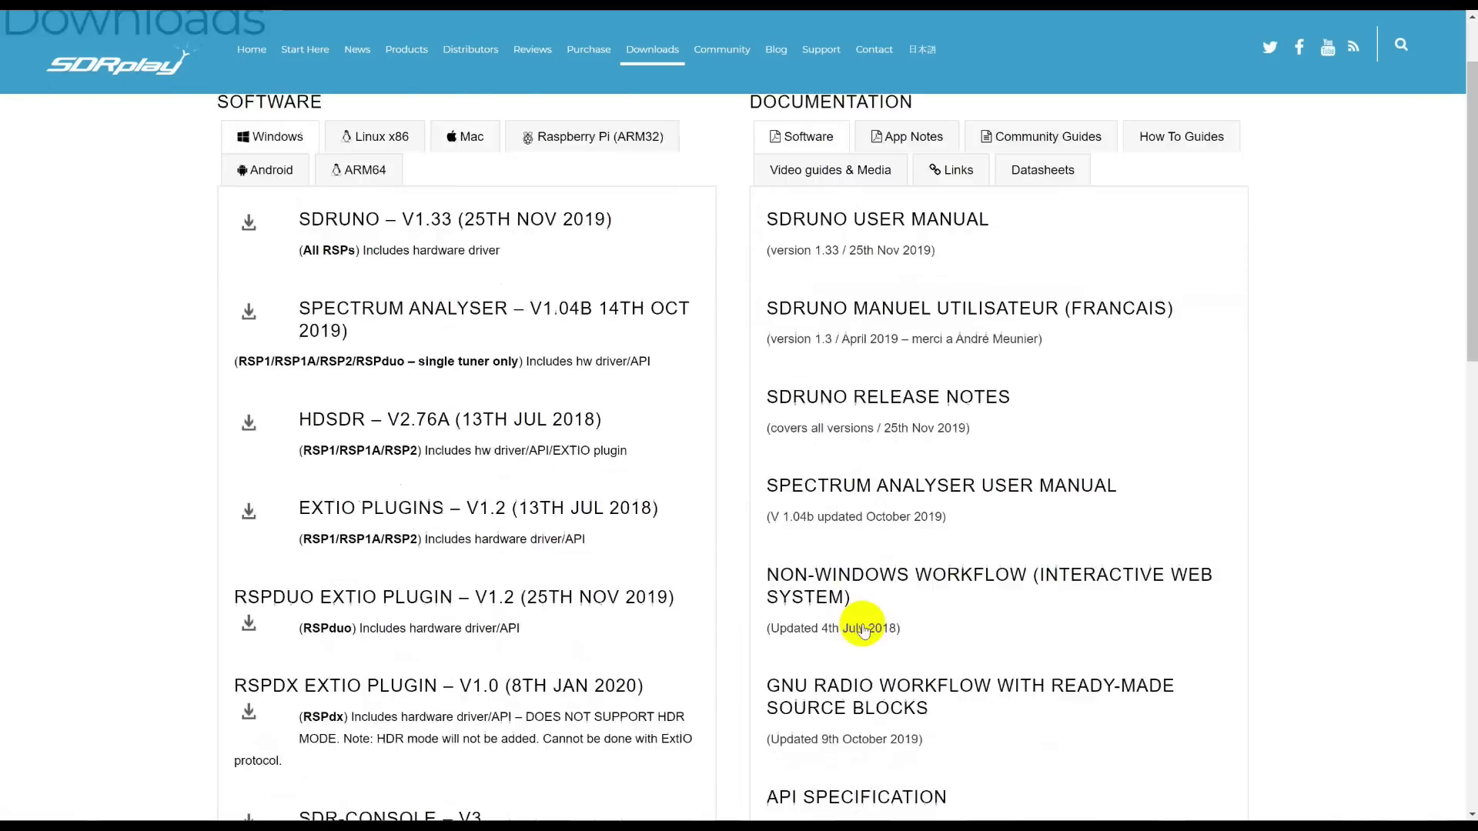
# Open the ADS-B User Guide PDF from the Downloads page
pyautogui.scroll(-5, 855, 620)
pyautogui.scroll(-4, 866, 614)
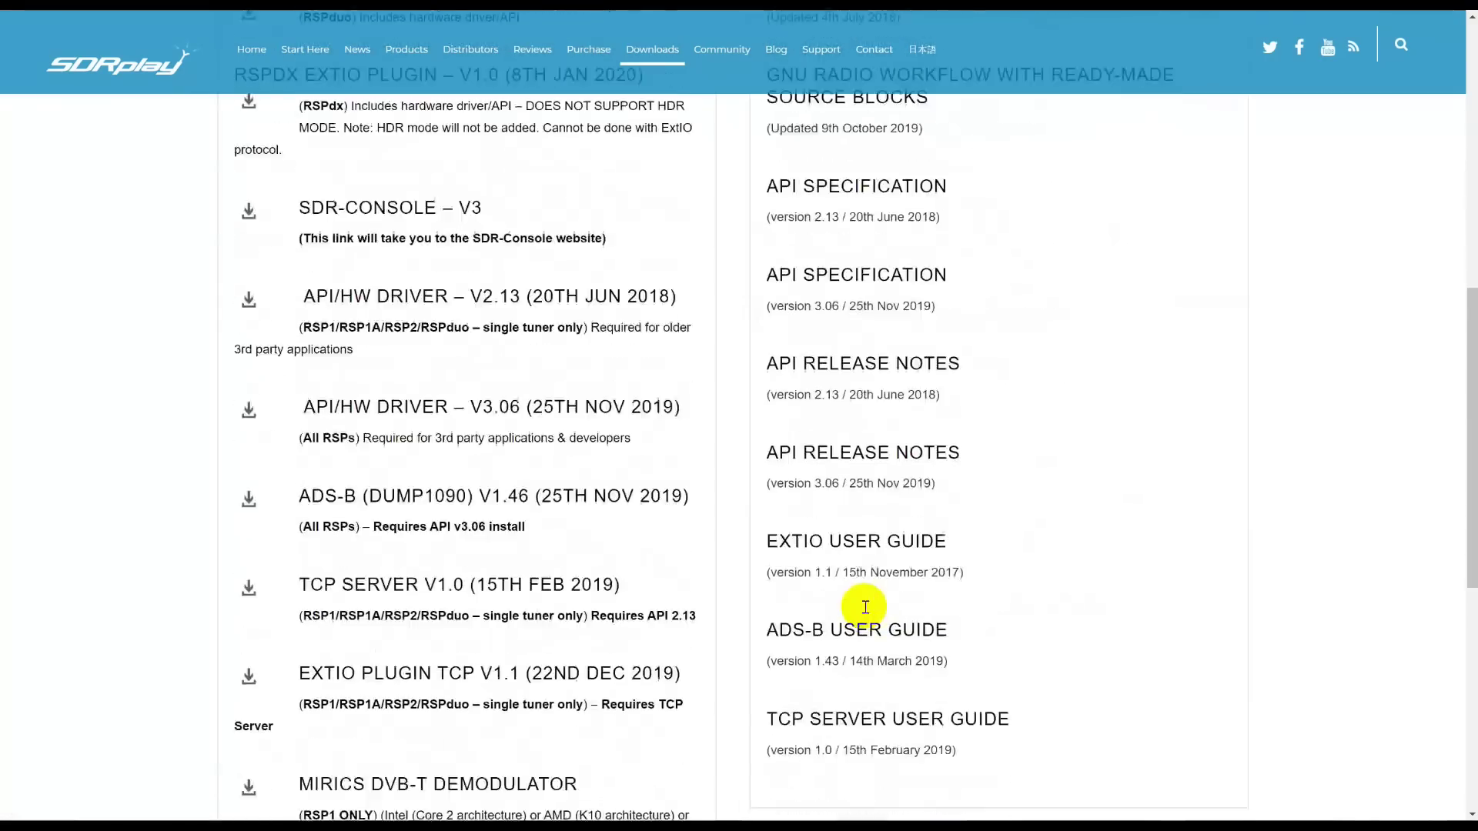
pyautogui.click(844, 462)
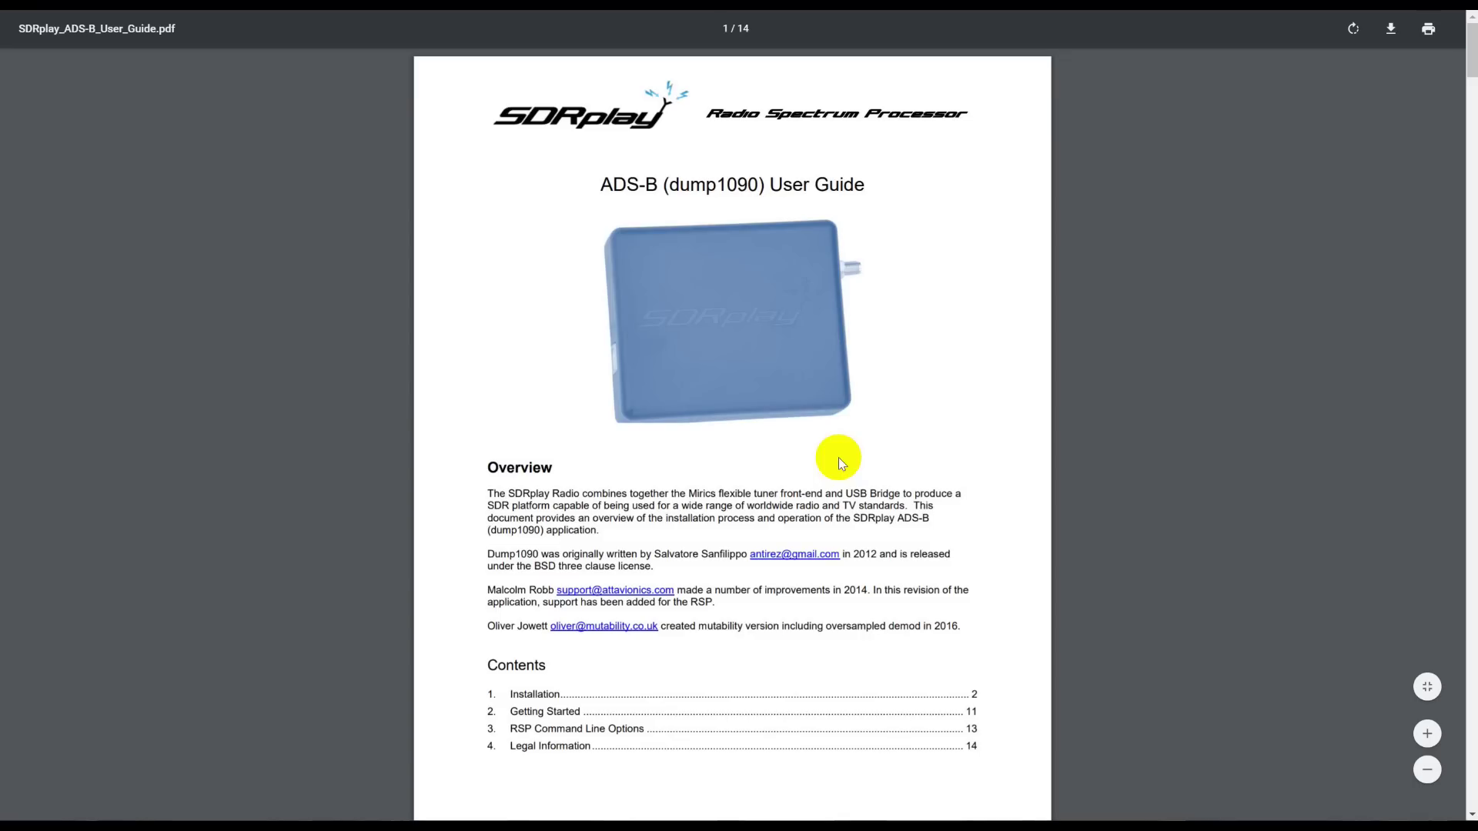
# Move through the guide to section 2, Getting Started, showing Beast format and port 30005
pyautogui.scroll(-2, 824, 362)
pyautogui.scroll(-1, 817, 383)
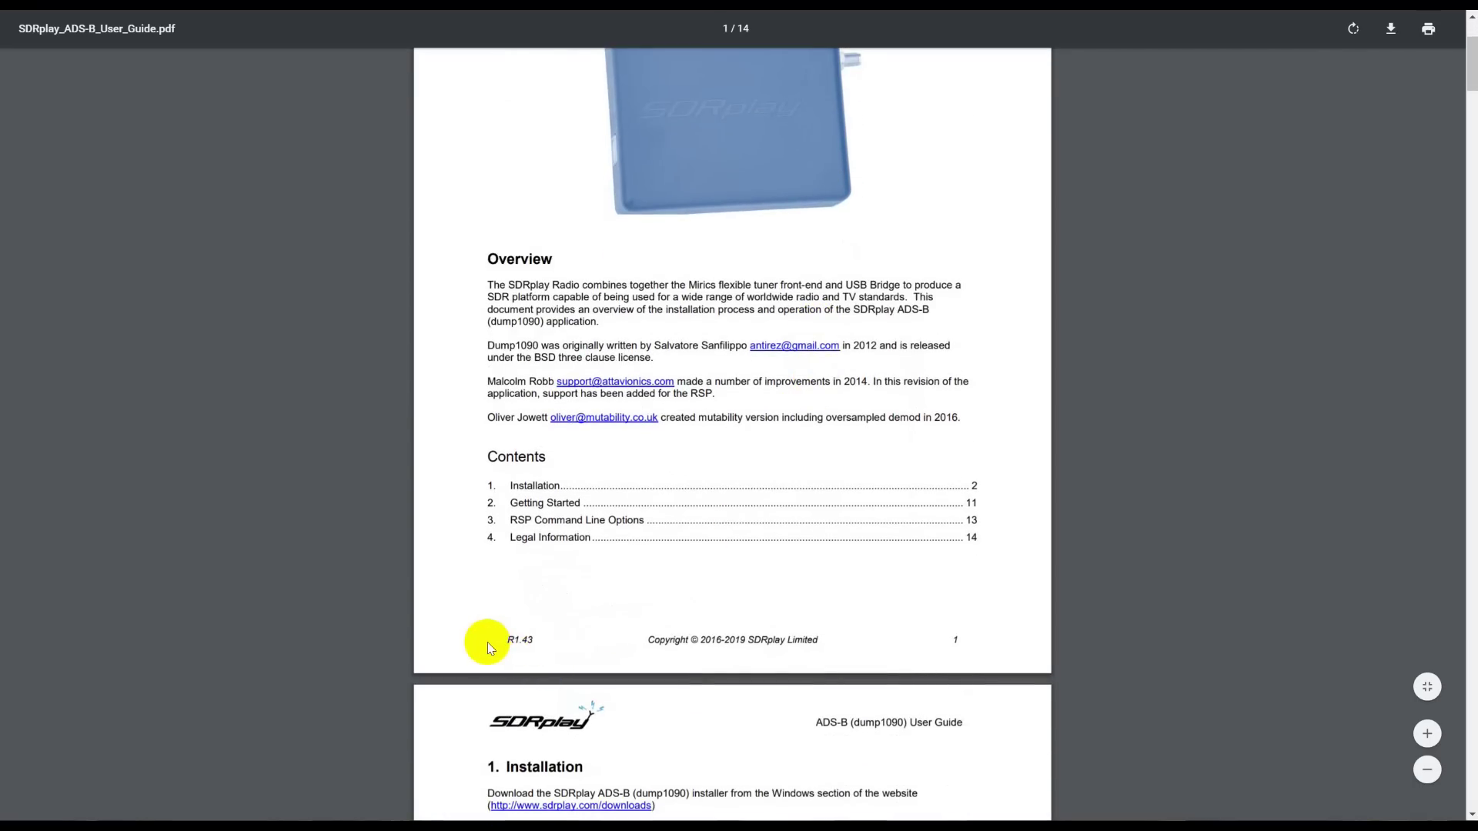
pyautogui.scroll(-2, 1228, 472)
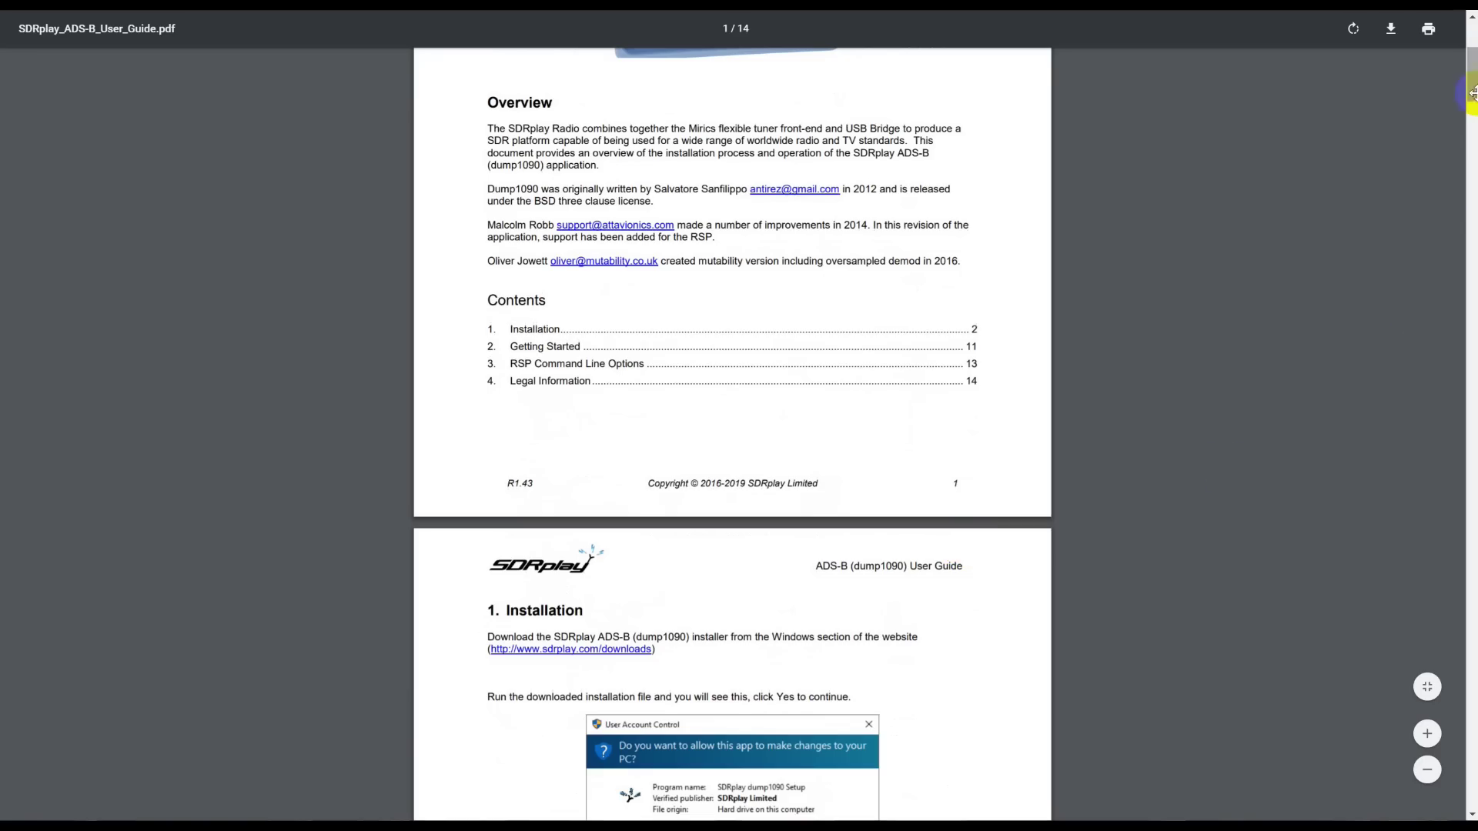
pyautogui.moveTo(1470, 92); pyautogui.dragTo(1453, 609)
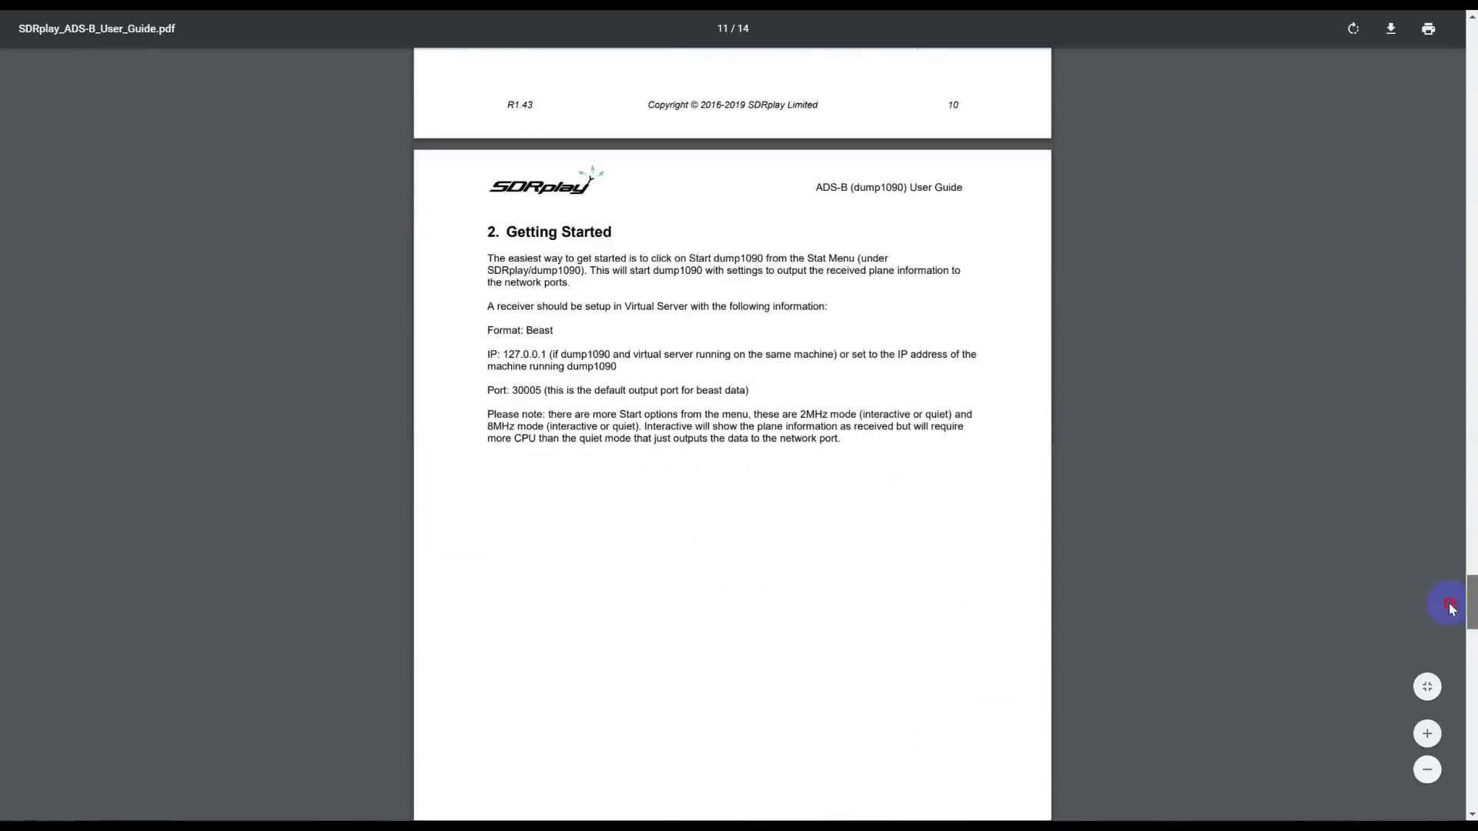
pyautogui.moveTo(1452, 608); pyautogui.dragTo(1430, 789)
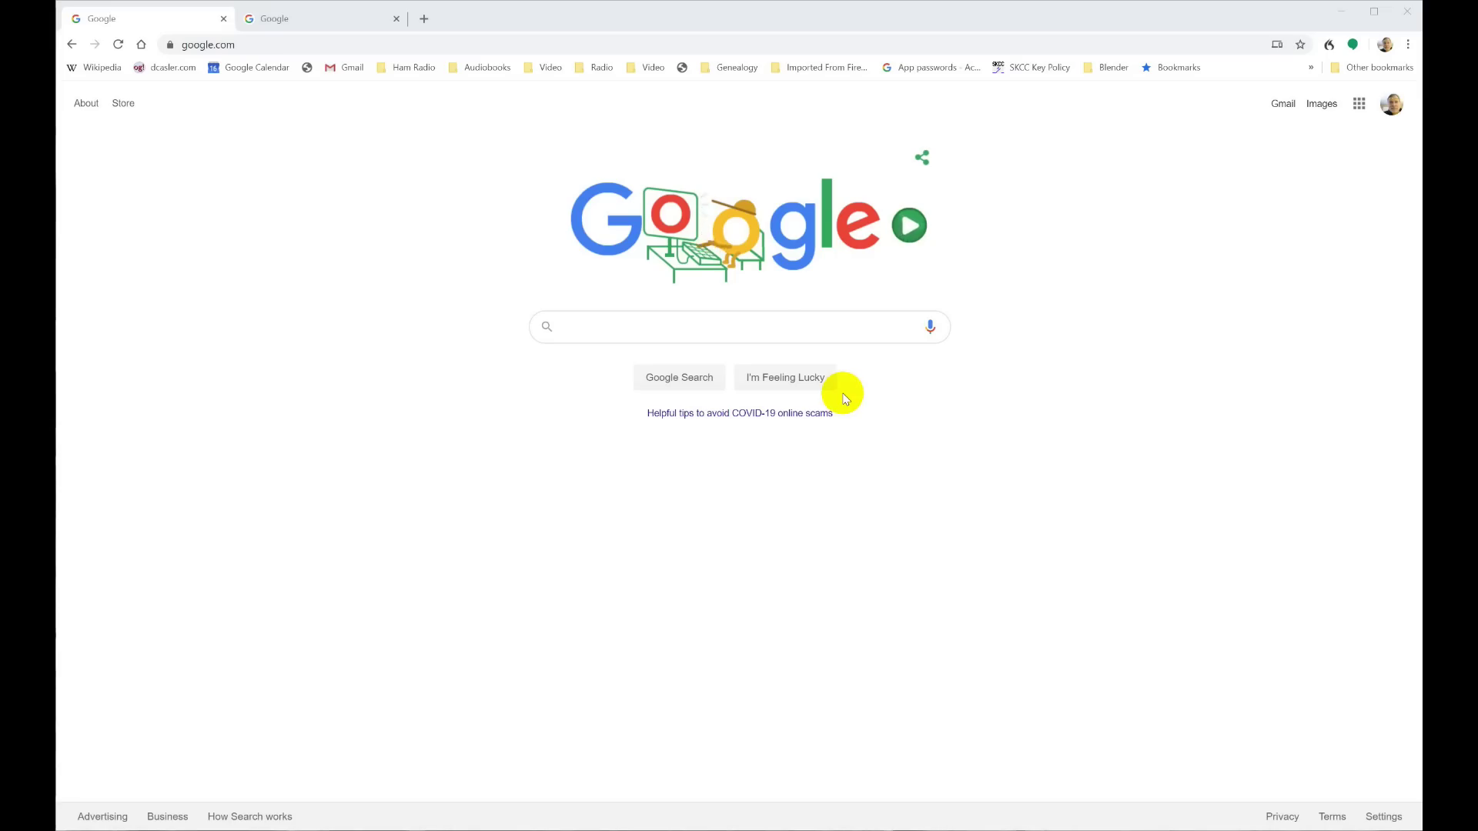
# Navigate Chrome to virtualradarserver.co.uk/downloads
pyautogui.click(254, 45)
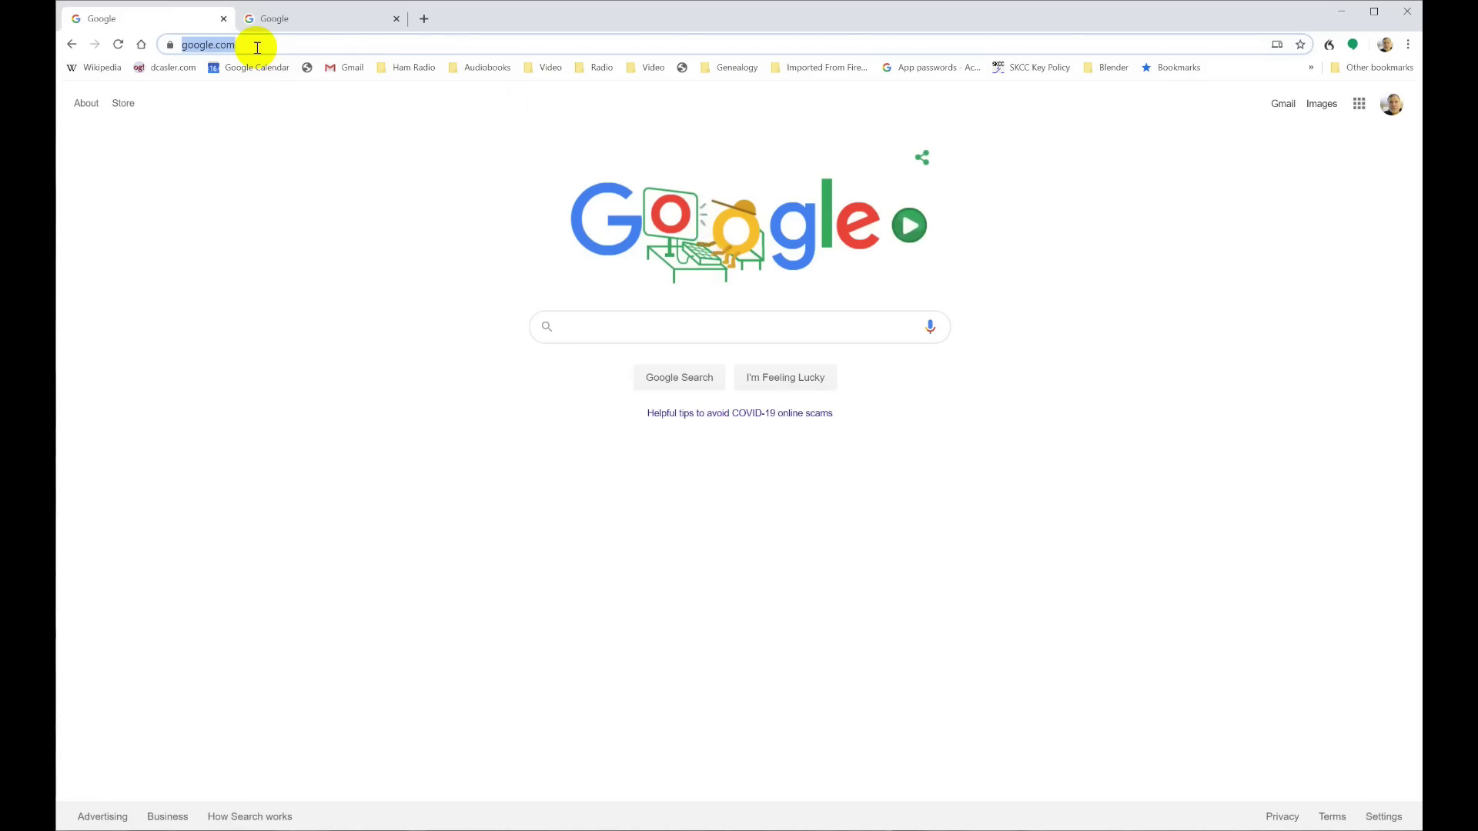
pyautogui.write('vir')
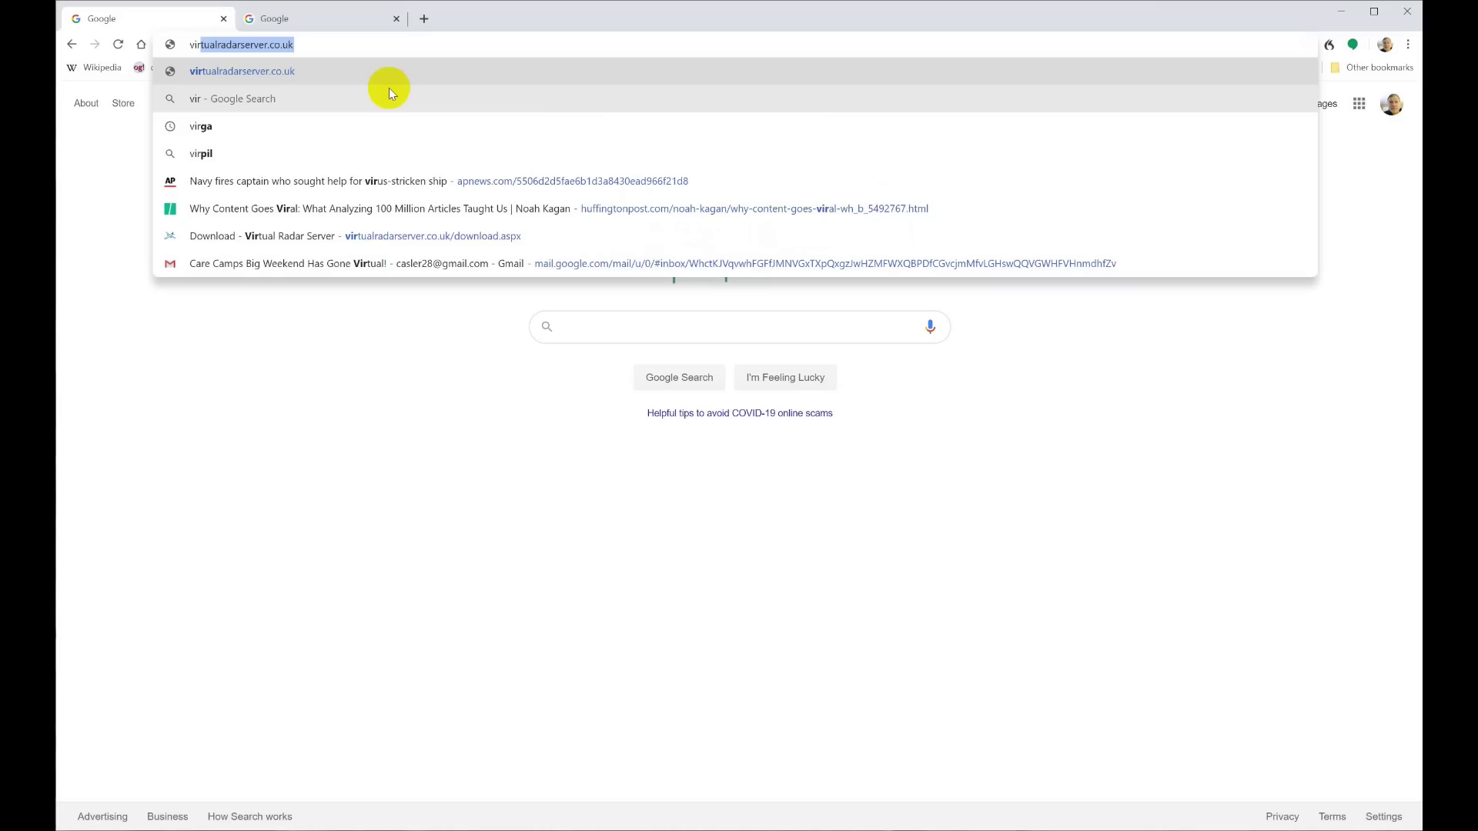
pyautogui.write('tual')
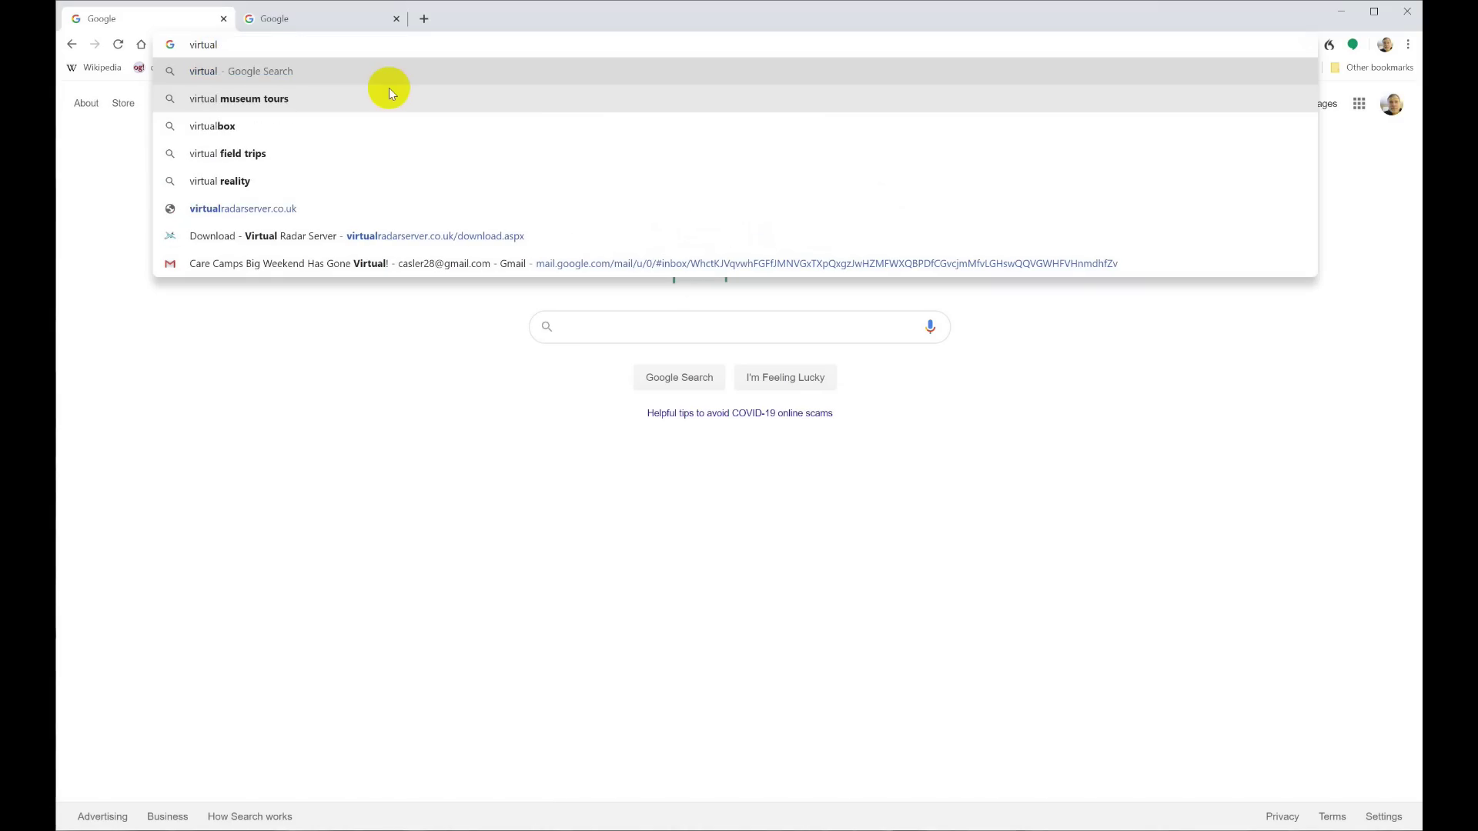
pyautogui.write('radar')
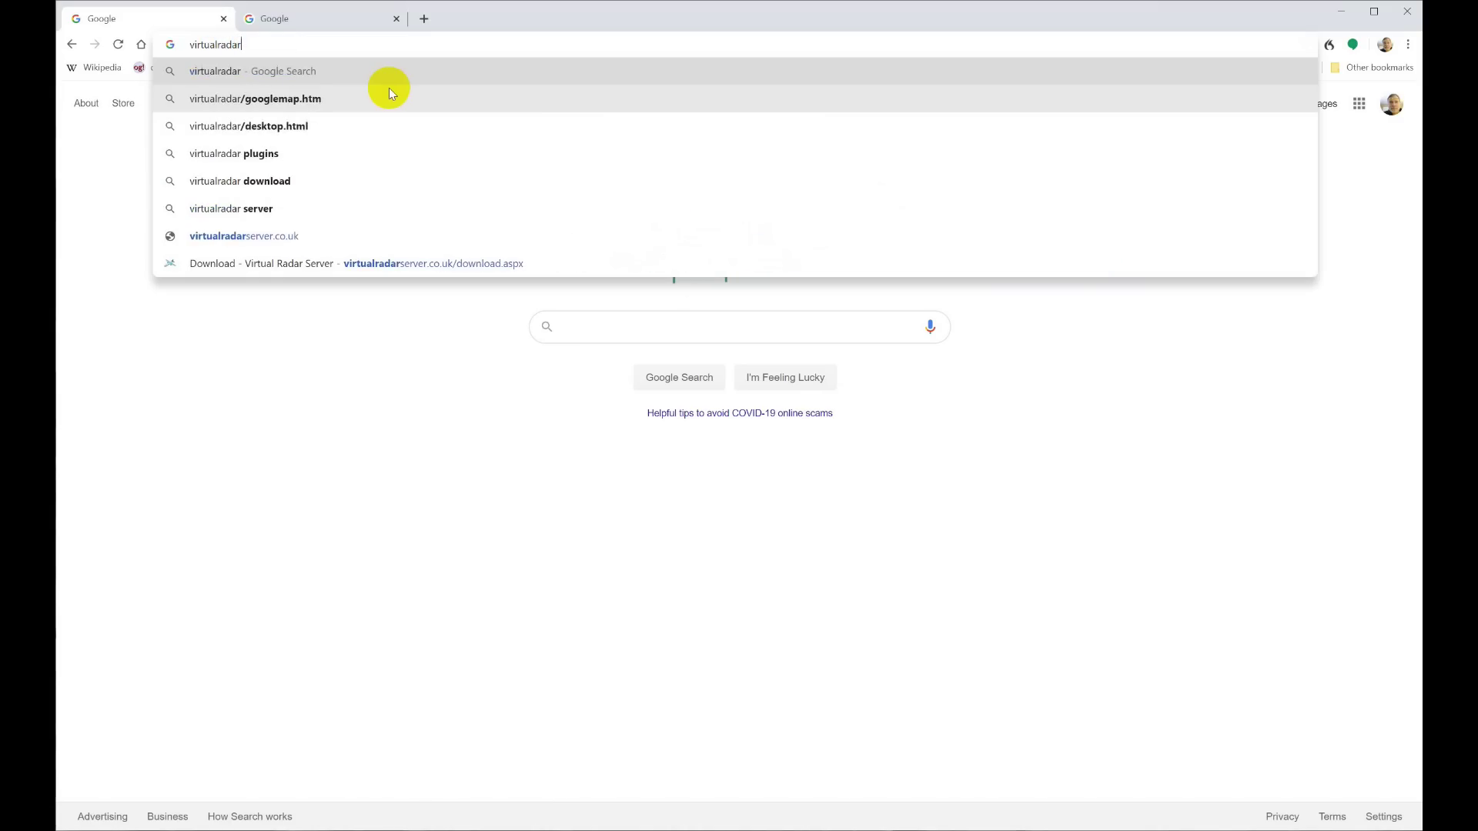
pyautogui.write('server')
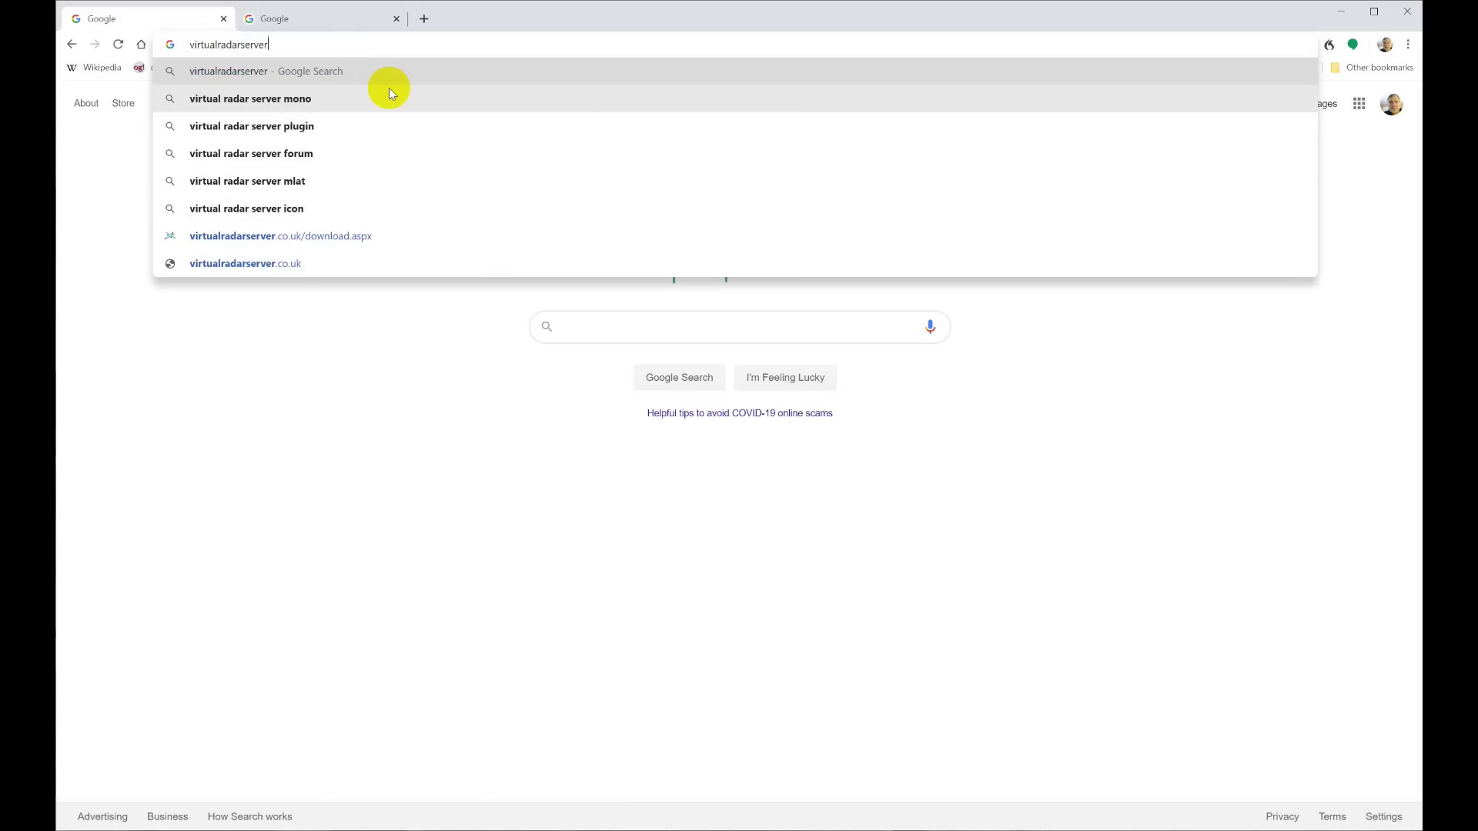
pyautogui.write('.co')
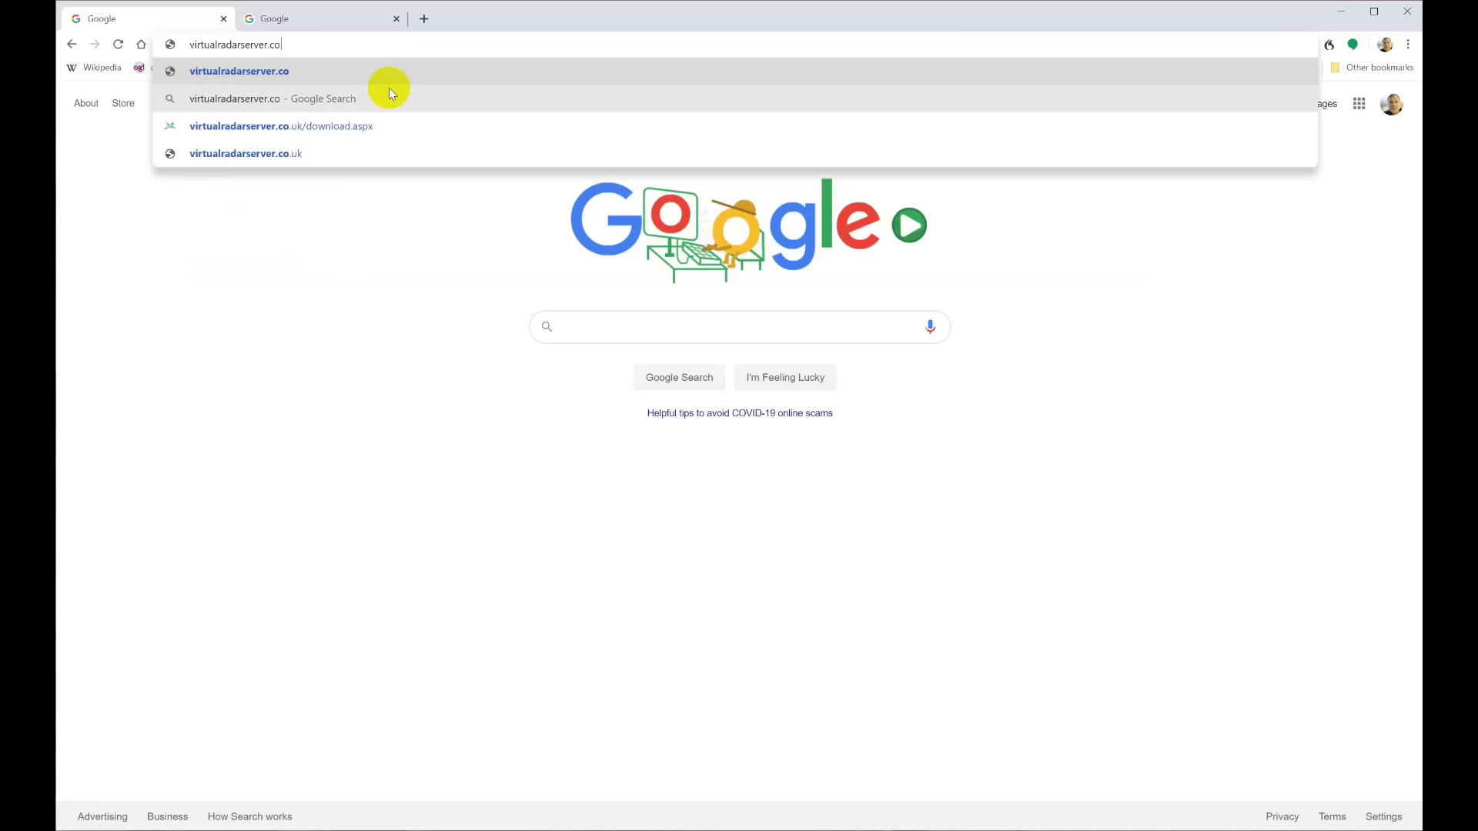
pyautogui.write('.uk;/')
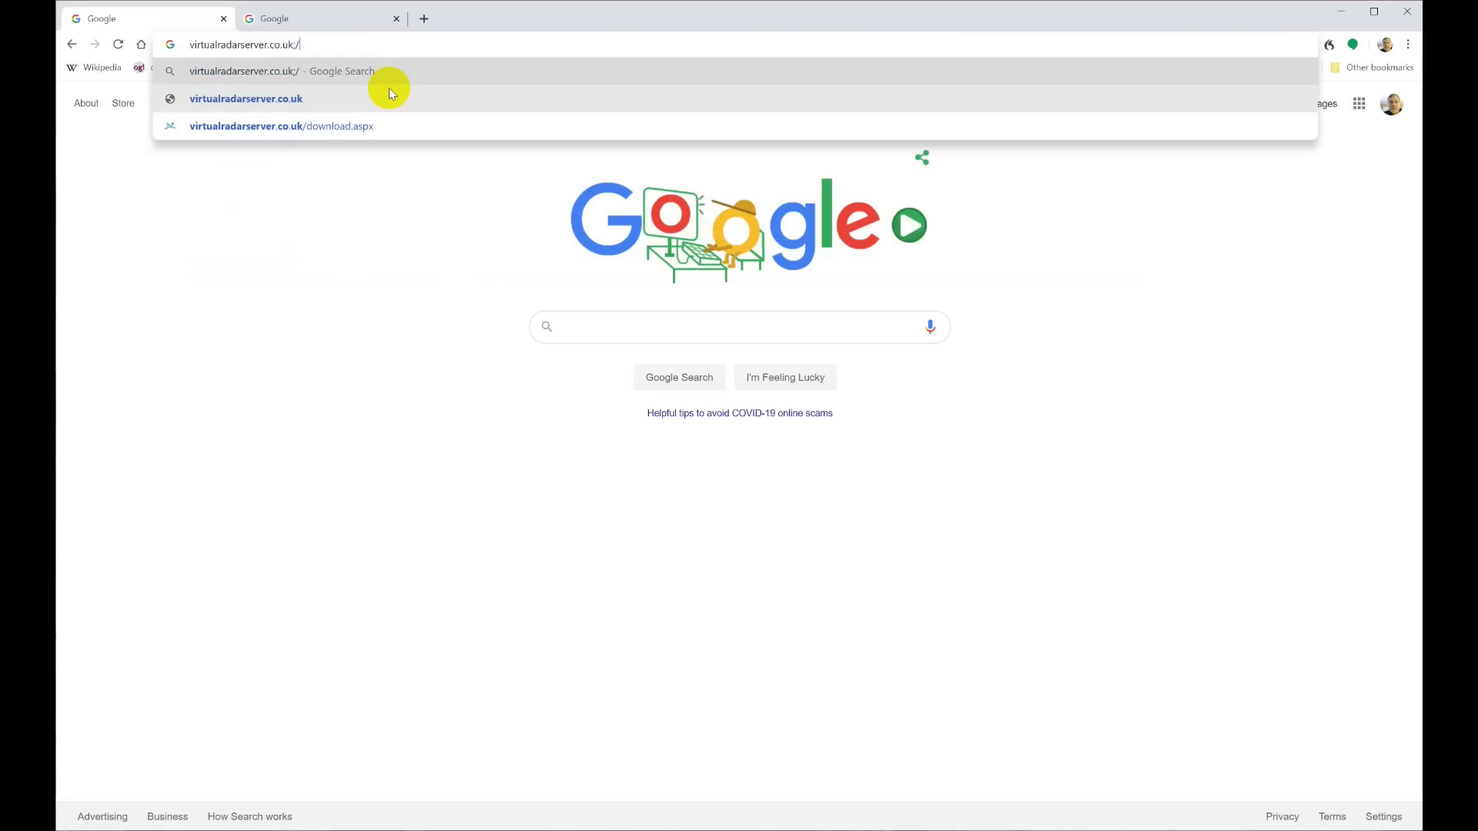
pyautogui.press('BackSpace')
pyautogui.press('BackSpace')
pyautogui.write('/')
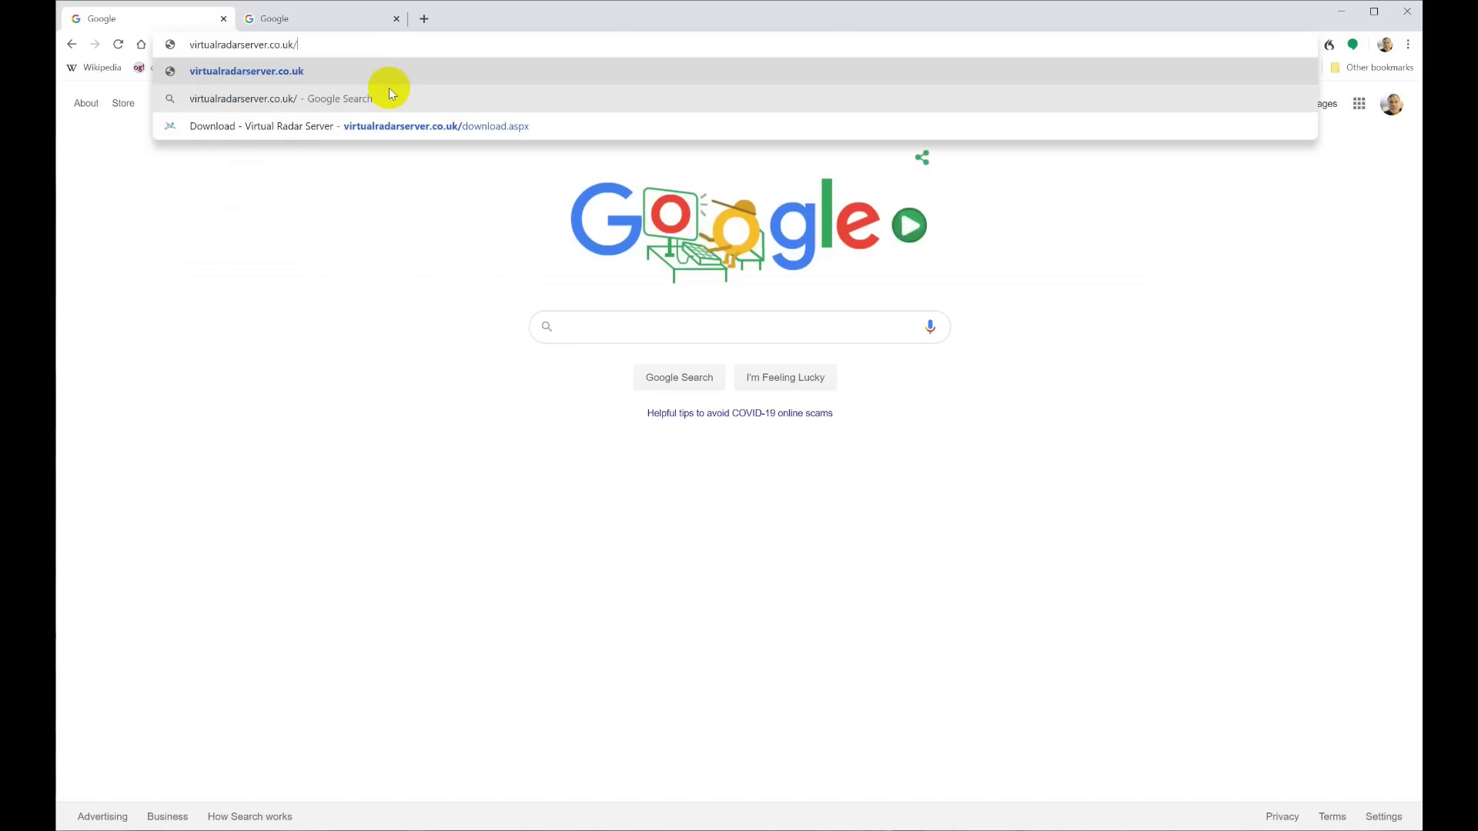
pyautogui.write('downl')
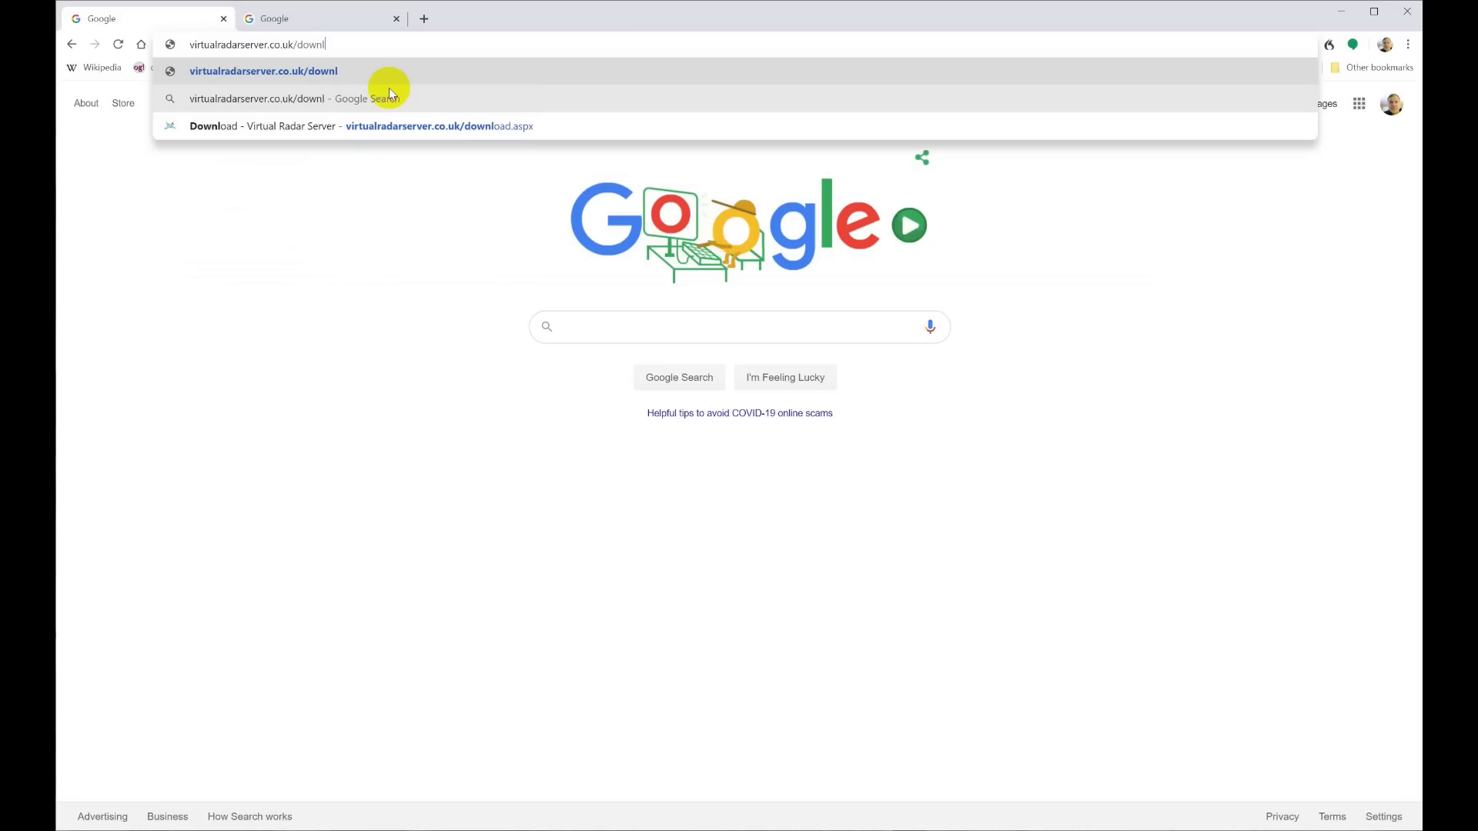
pyautogui.write('oads')
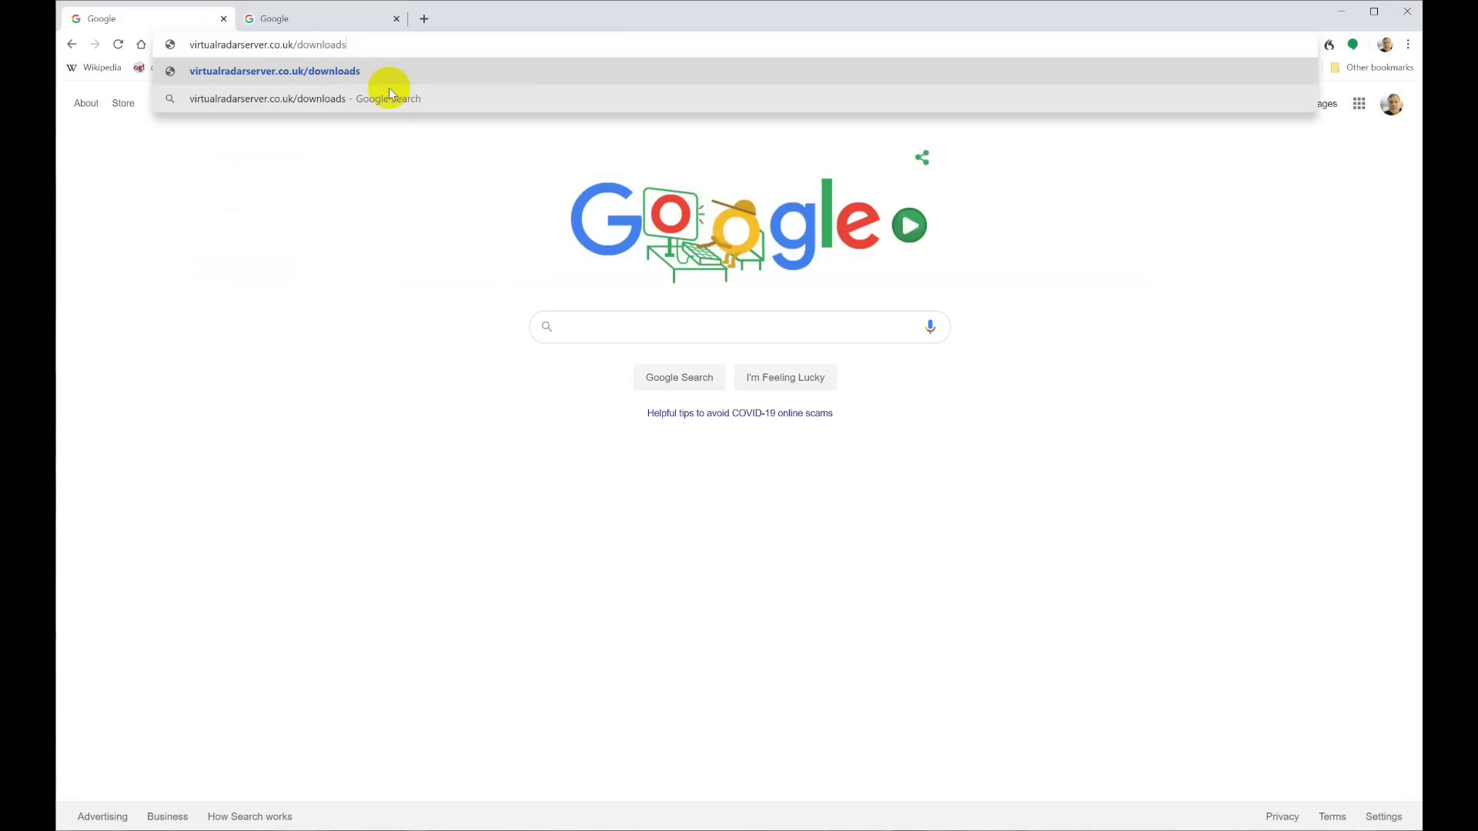
pyautogui.press('Return')
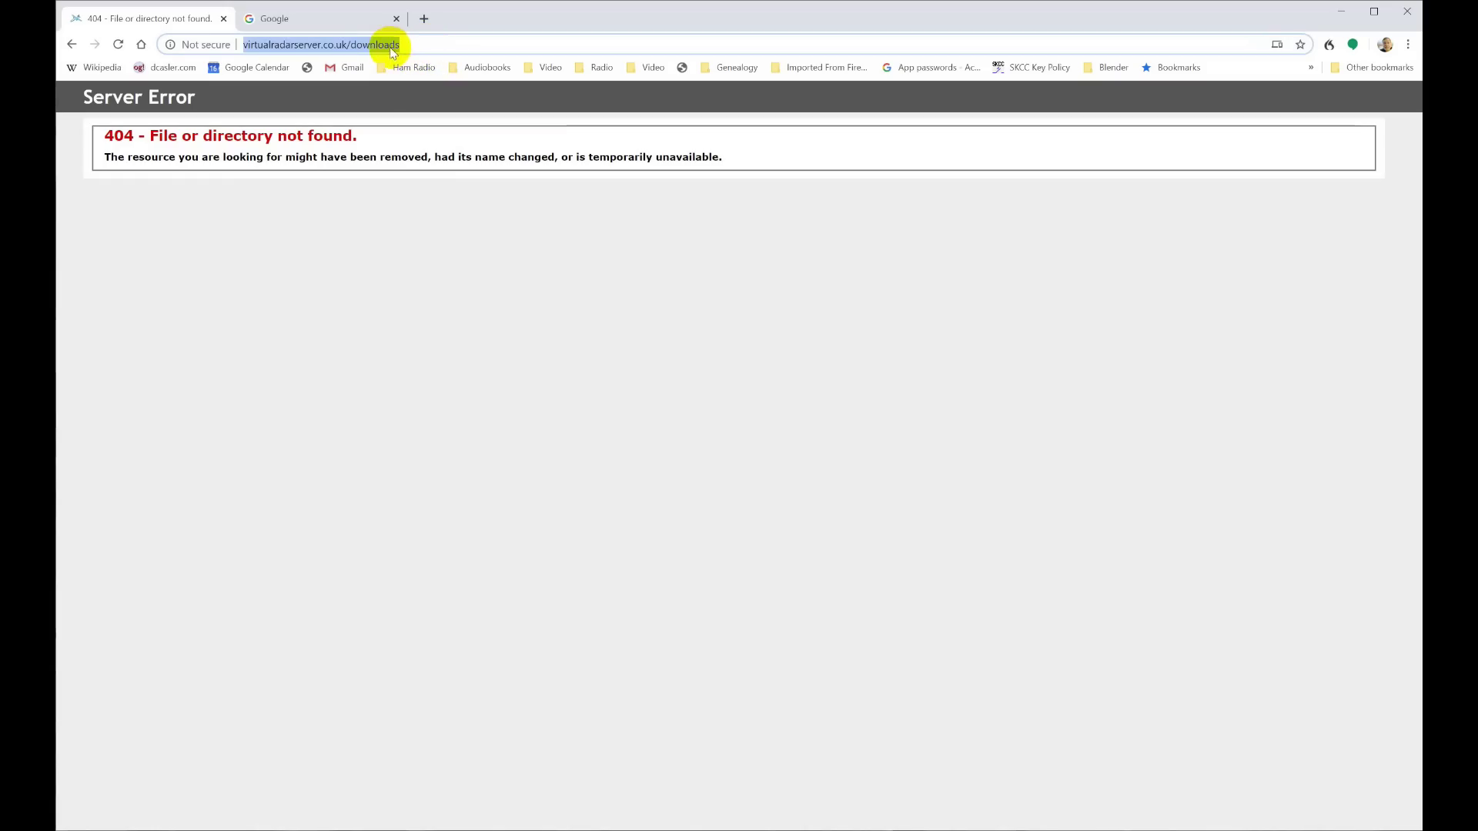
# Try the address virtualradarserver.co.uk/downloads.aspx
pyautogui.click(400, 44)
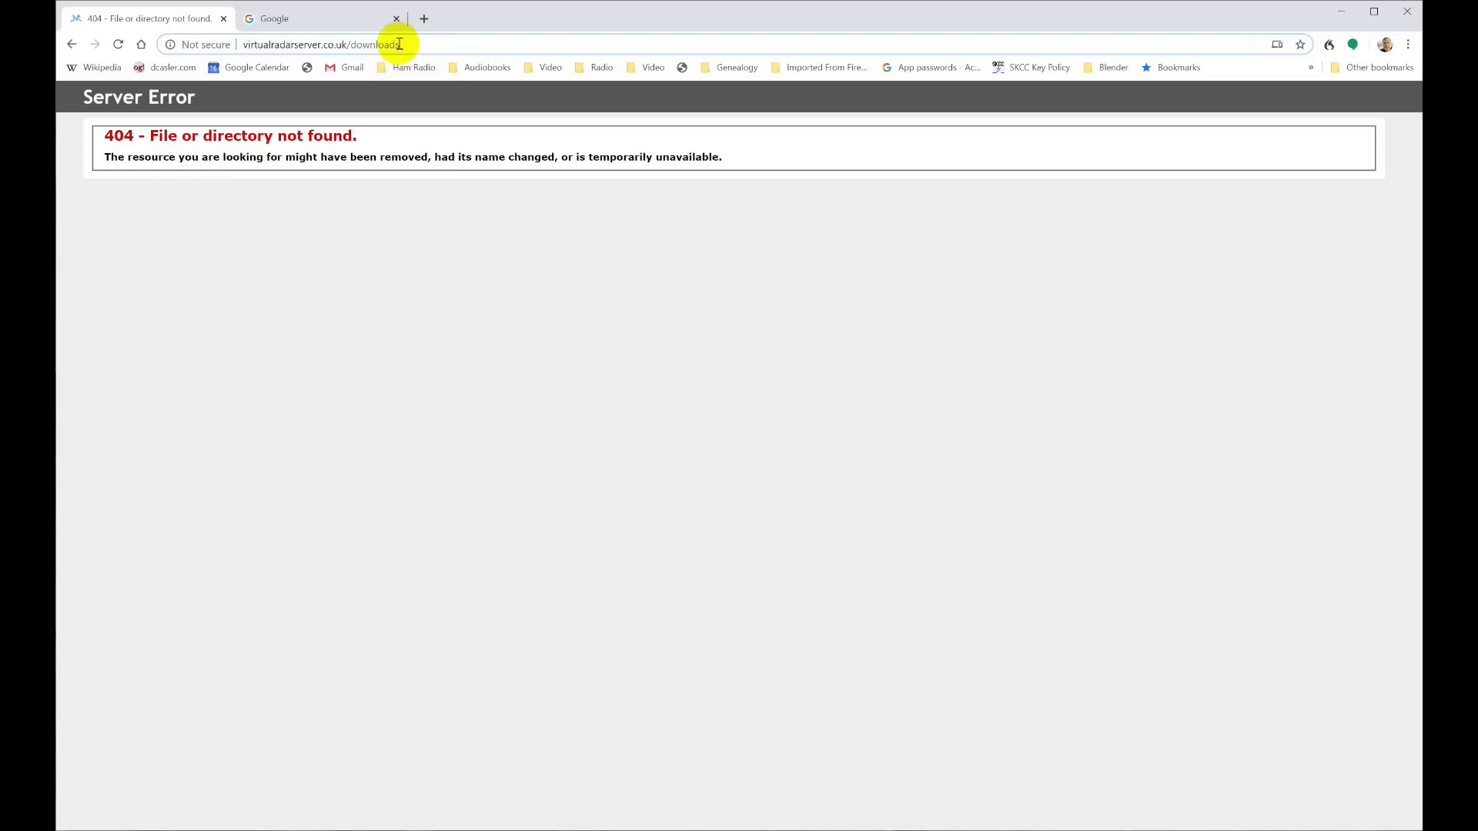
pyautogui.write('.')
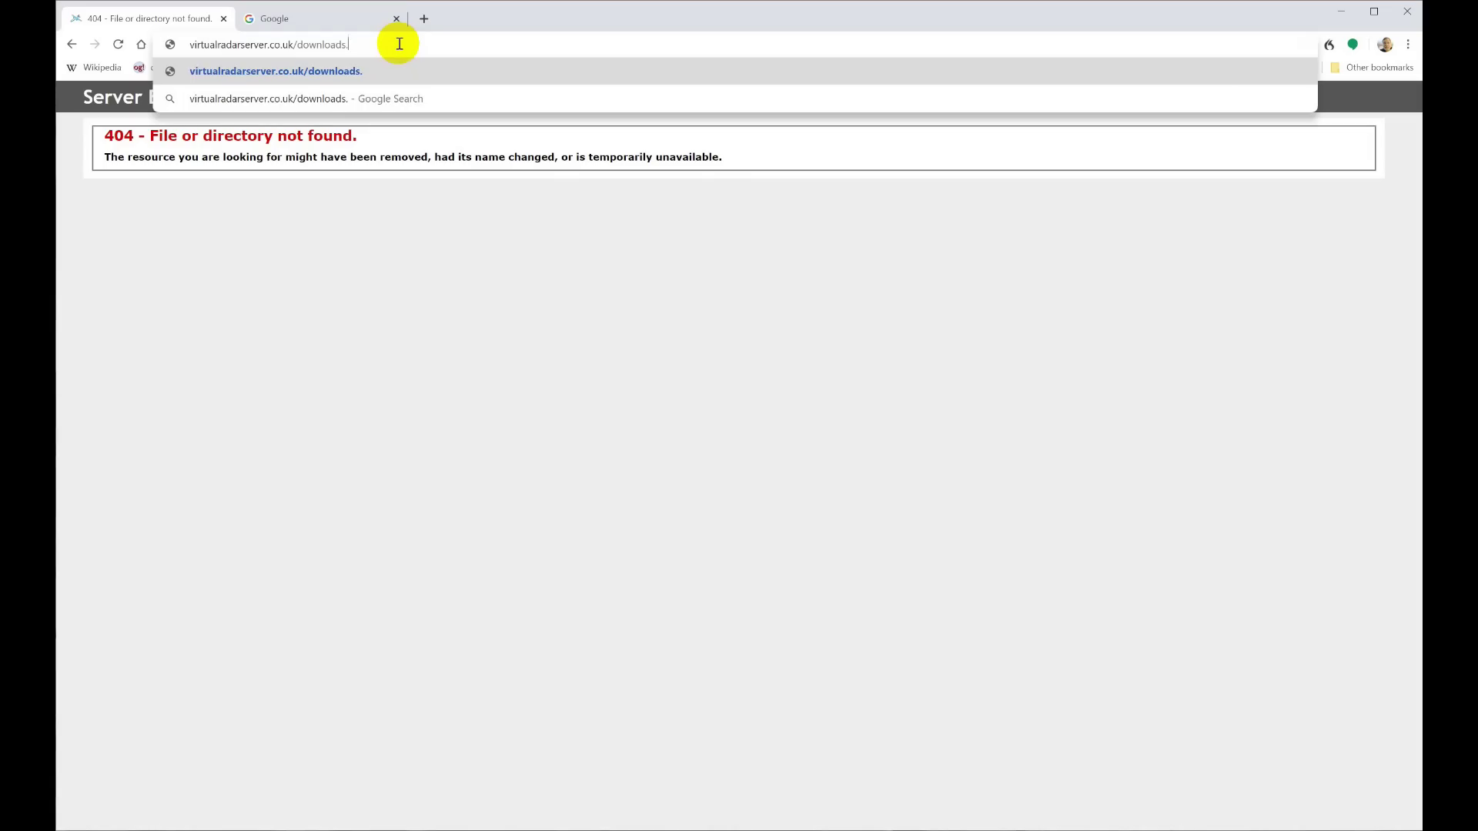
pyautogui.write('aspx')
pyautogui.press('Return')
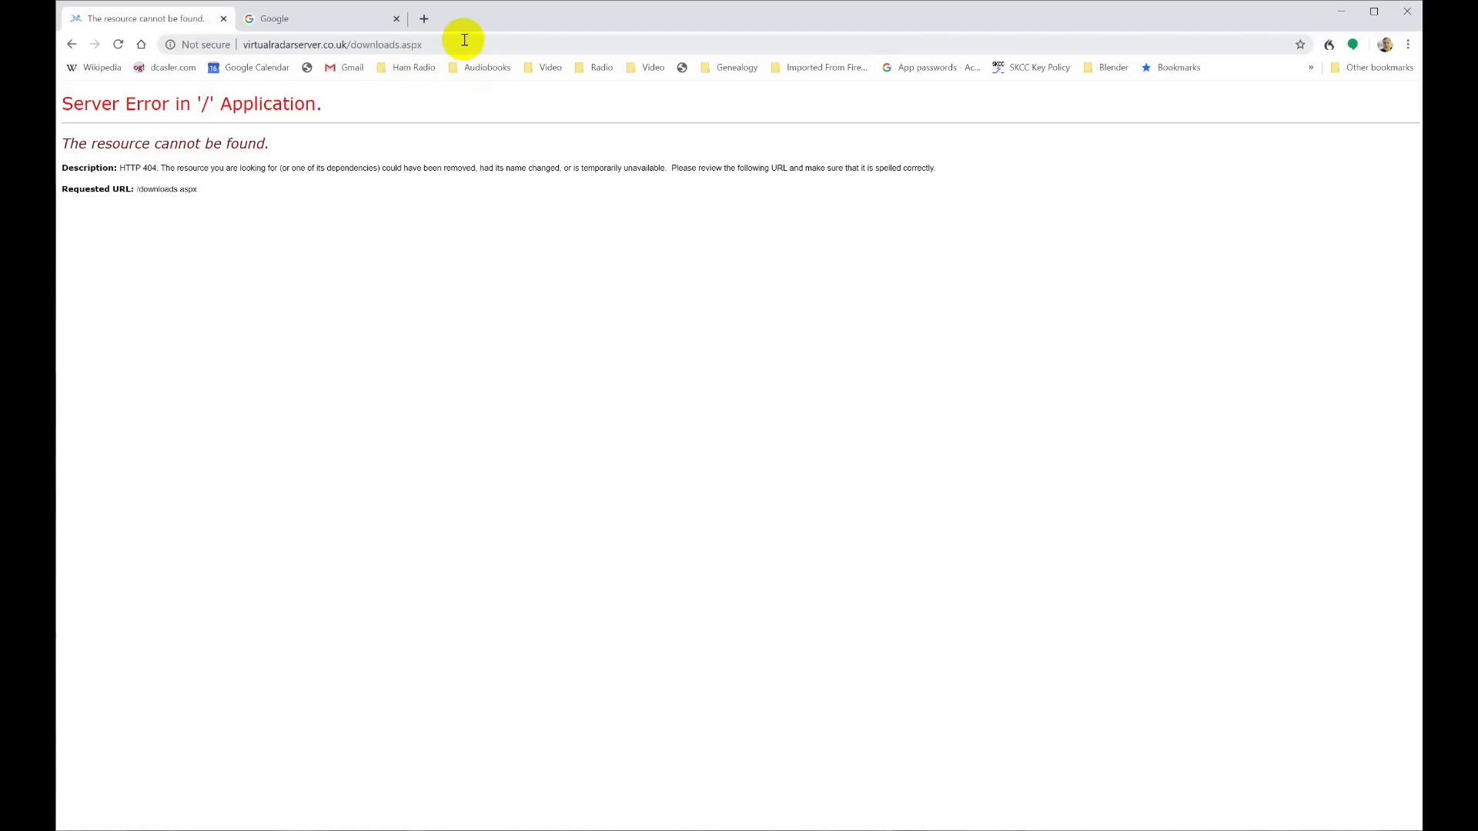
# Correct the address to virtualradarserver.co.uk/download.aspx and load it
pyautogui.click(407, 47)
pyautogui.click(399, 46)
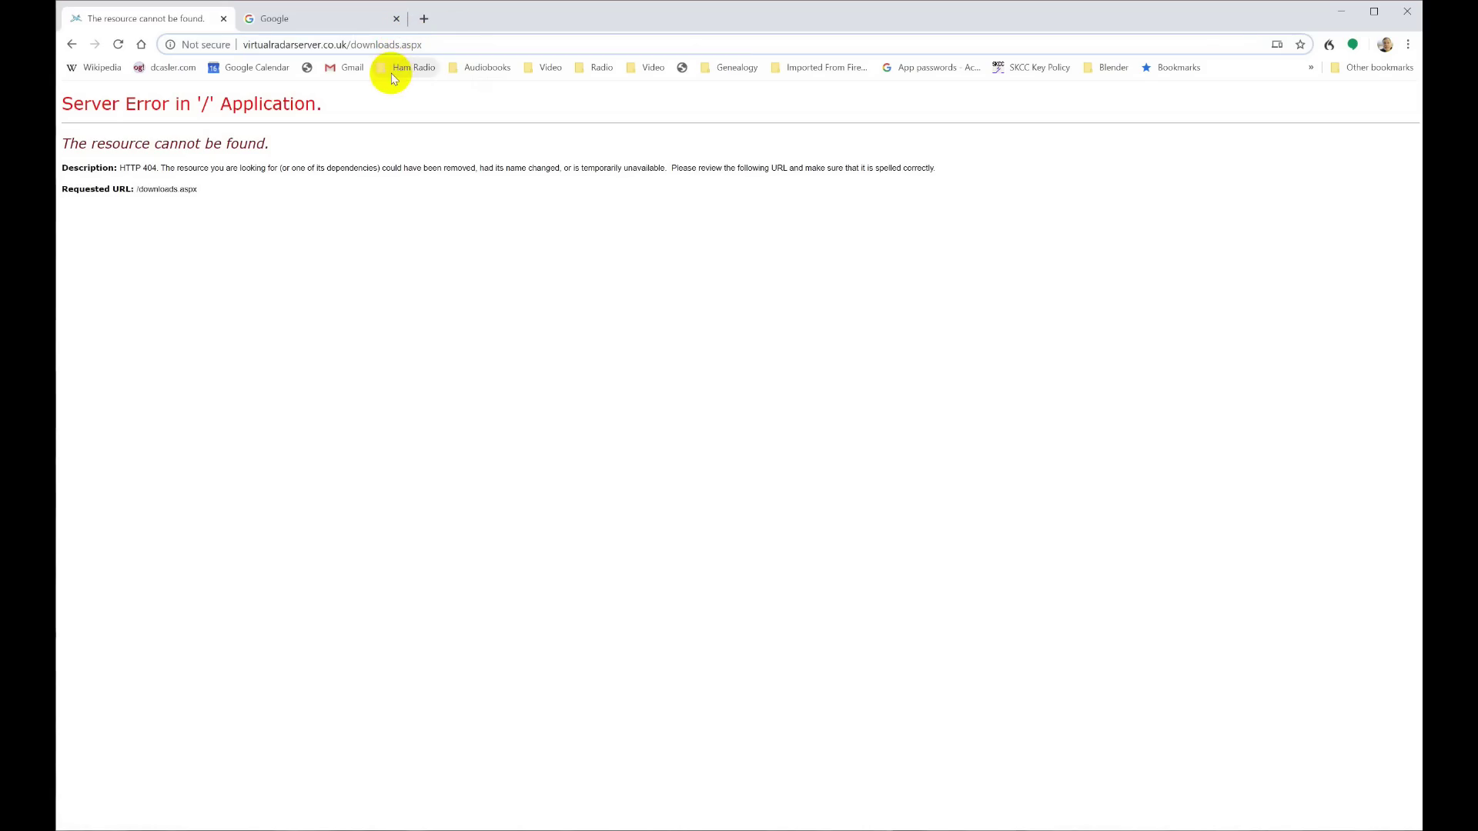
pyautogui.press('BackSpace')
pyautogui.press('Return')
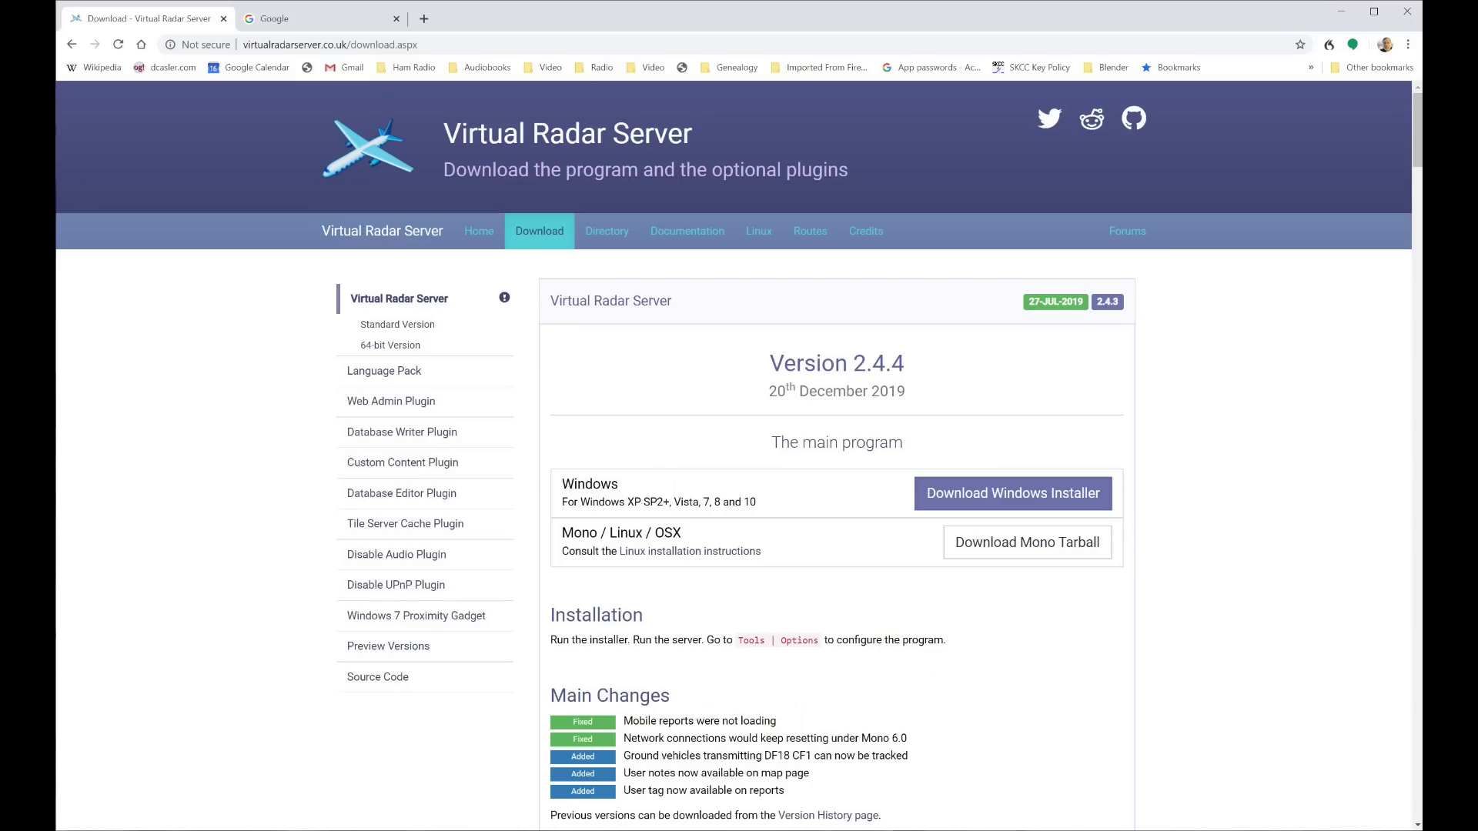
# Review the Virtual Radar Server download page and start the Windows installer download
pyautogui.scroll(-3, 842, 581)
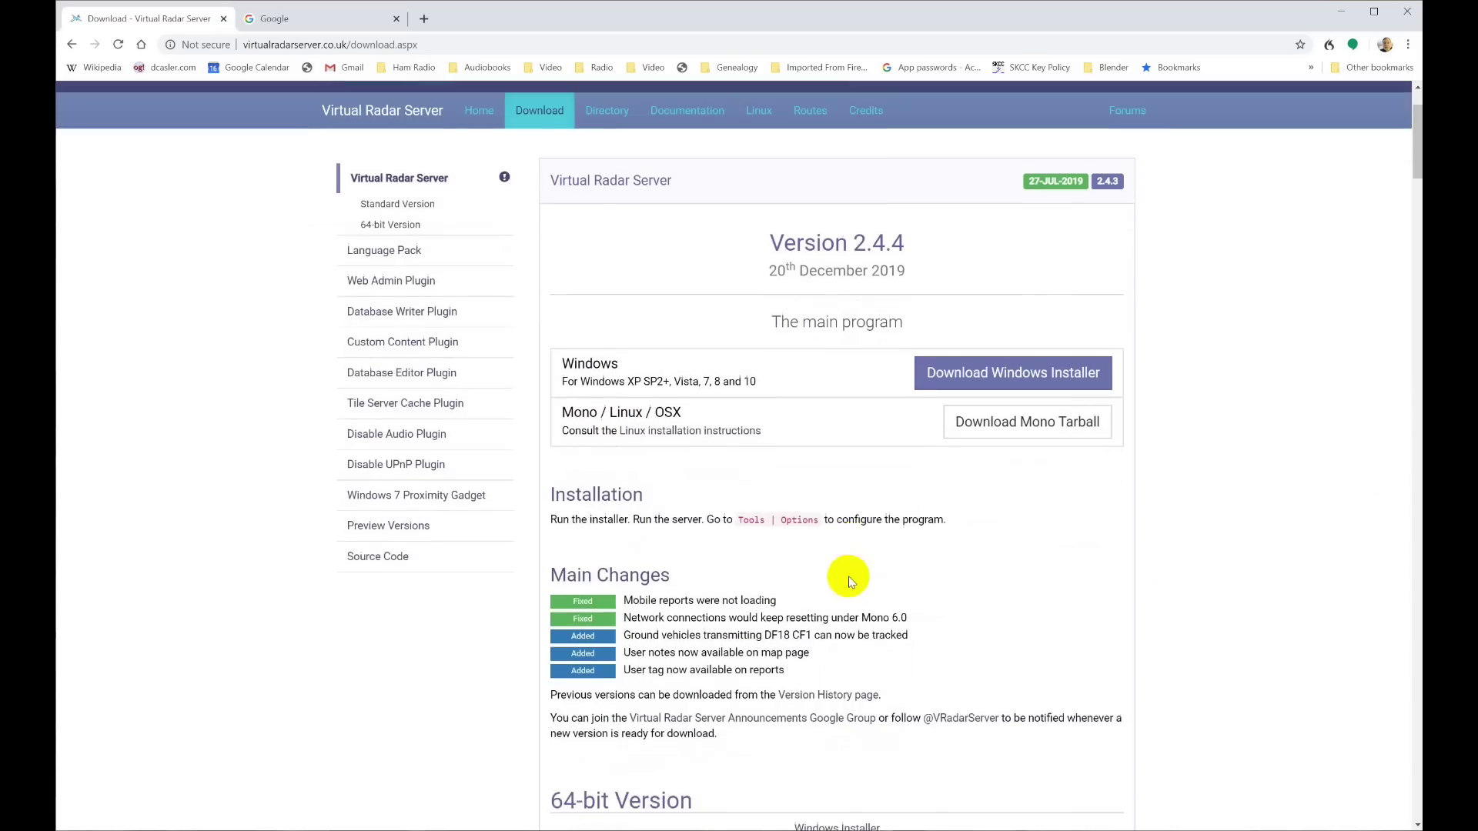
pyautogui.scroll(-8, 842, 591)
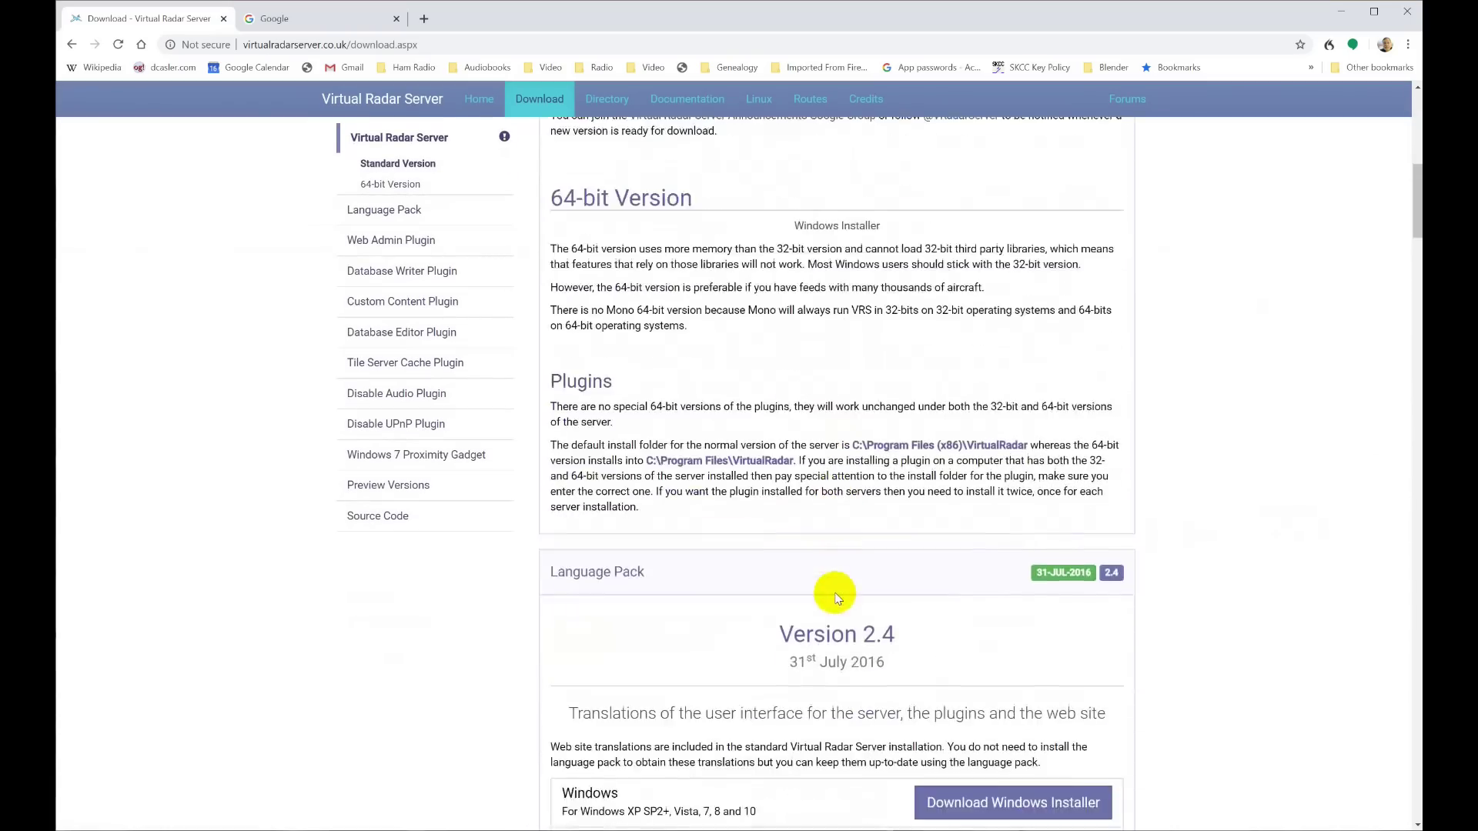
pyautogui.scroll(-3, 837, 596)
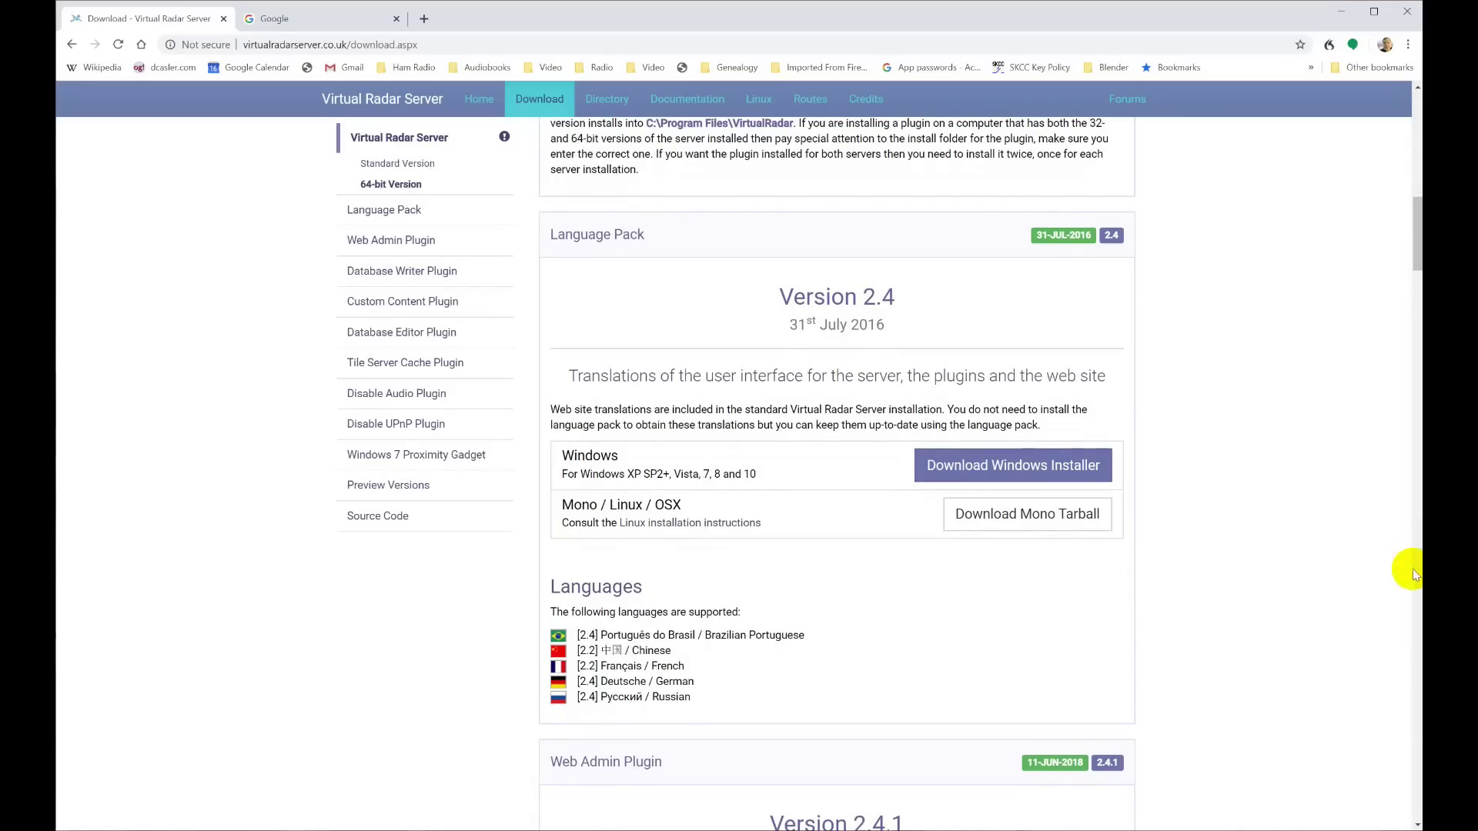
pyautogui.moveTo(1417, 233); pyautogui.dragTo(1417, 129)
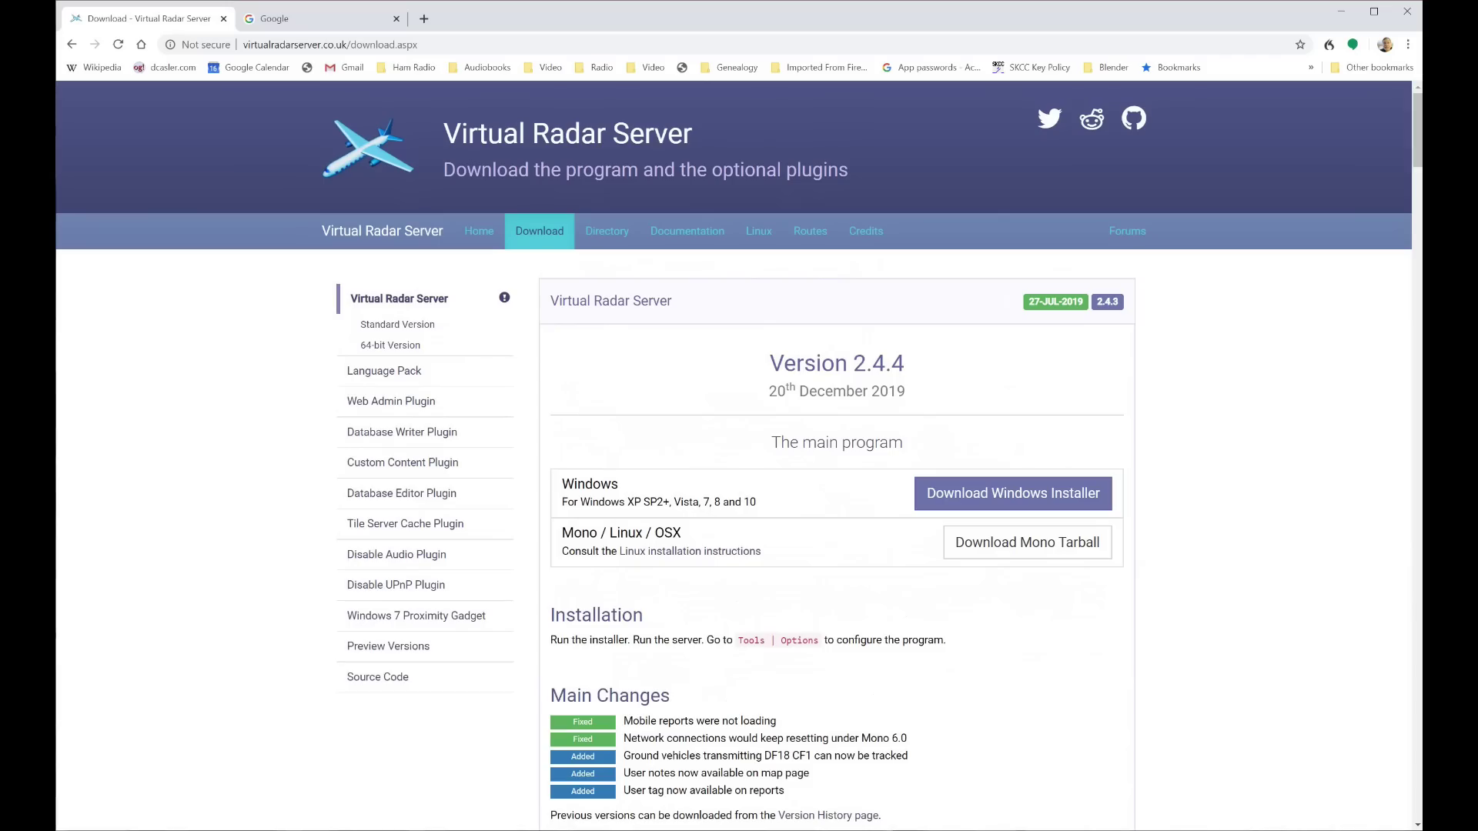
pyautogui.click(1031, 495)
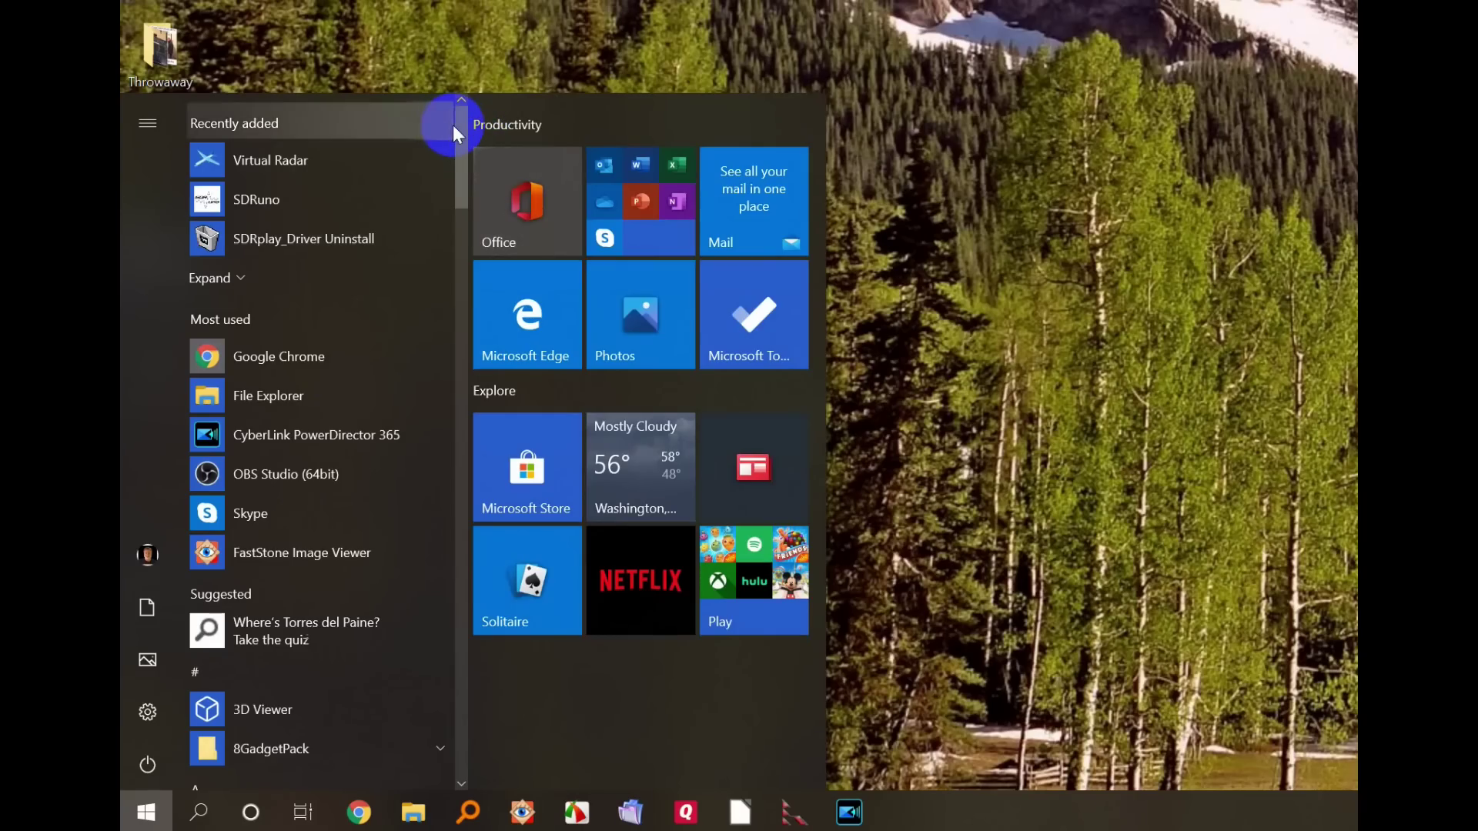
# Launch dump1090 in High Perf Interactive mode from the Start menu's SDRplay group
pyautogui.moveTo(456, 122); pyautogui.dragTo(445, 576)
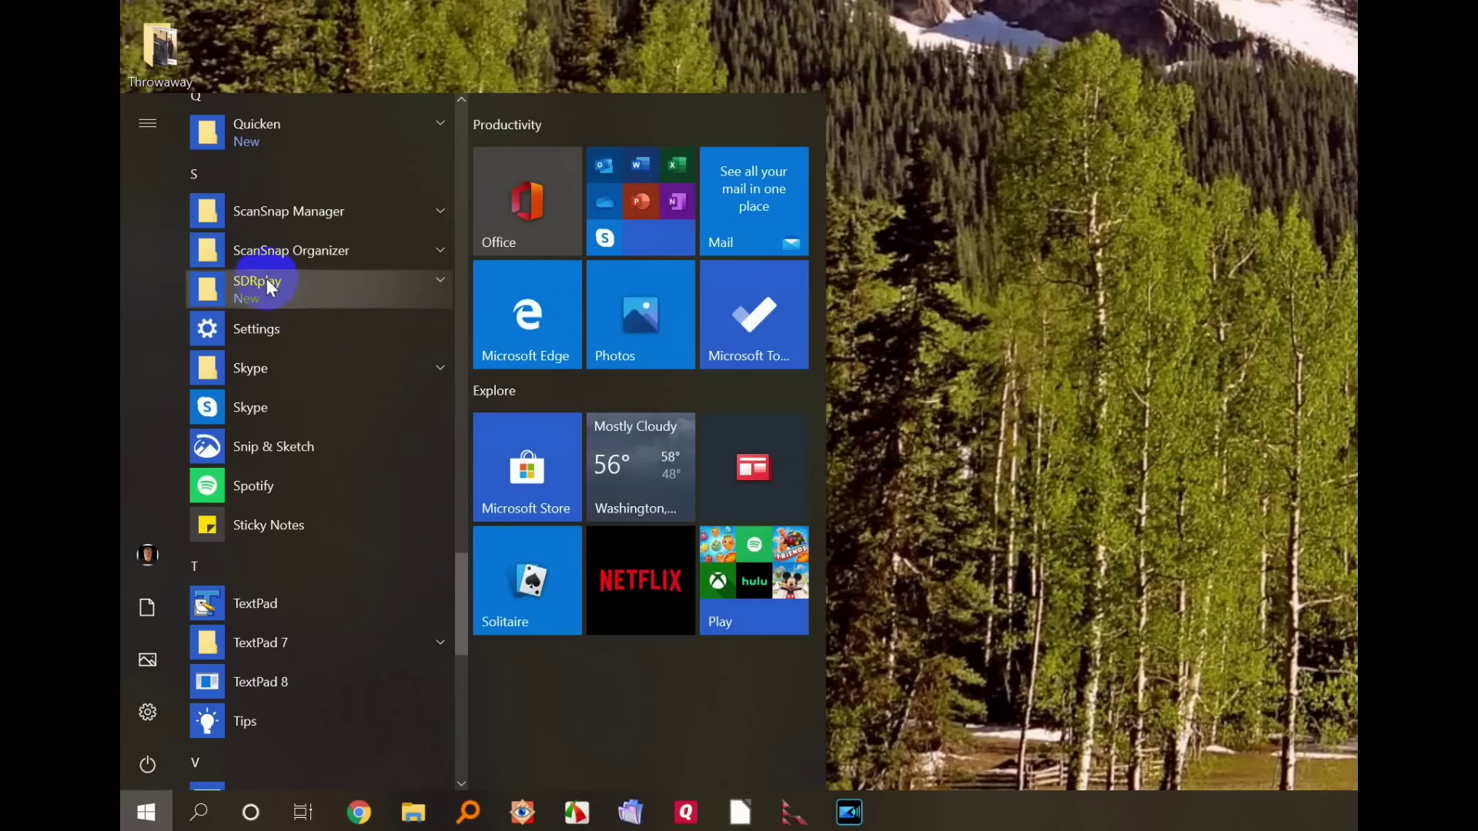
pyautogui.click(440, 277)
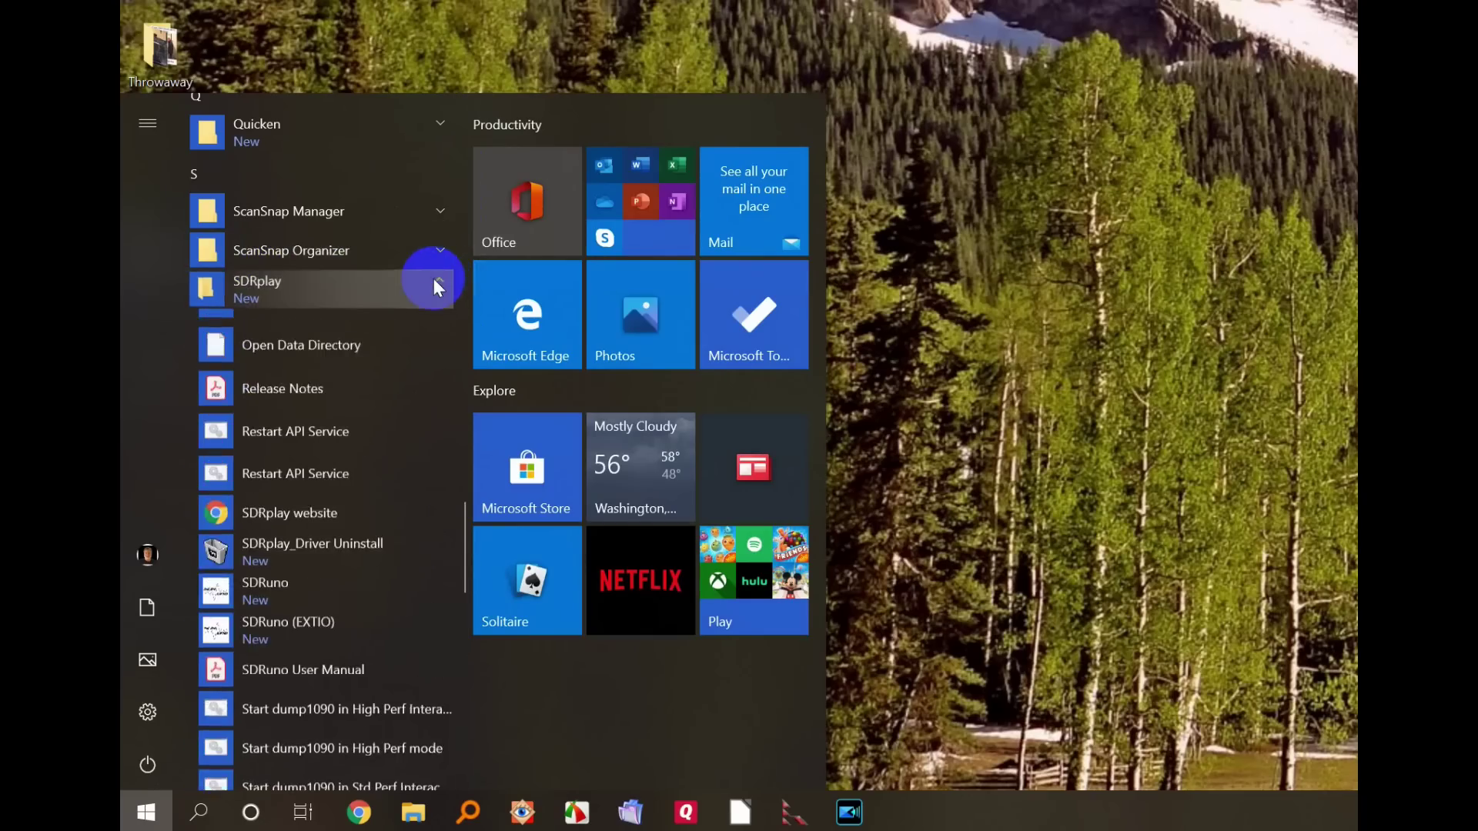
pyautogui.scroll(-5, 336, 510)
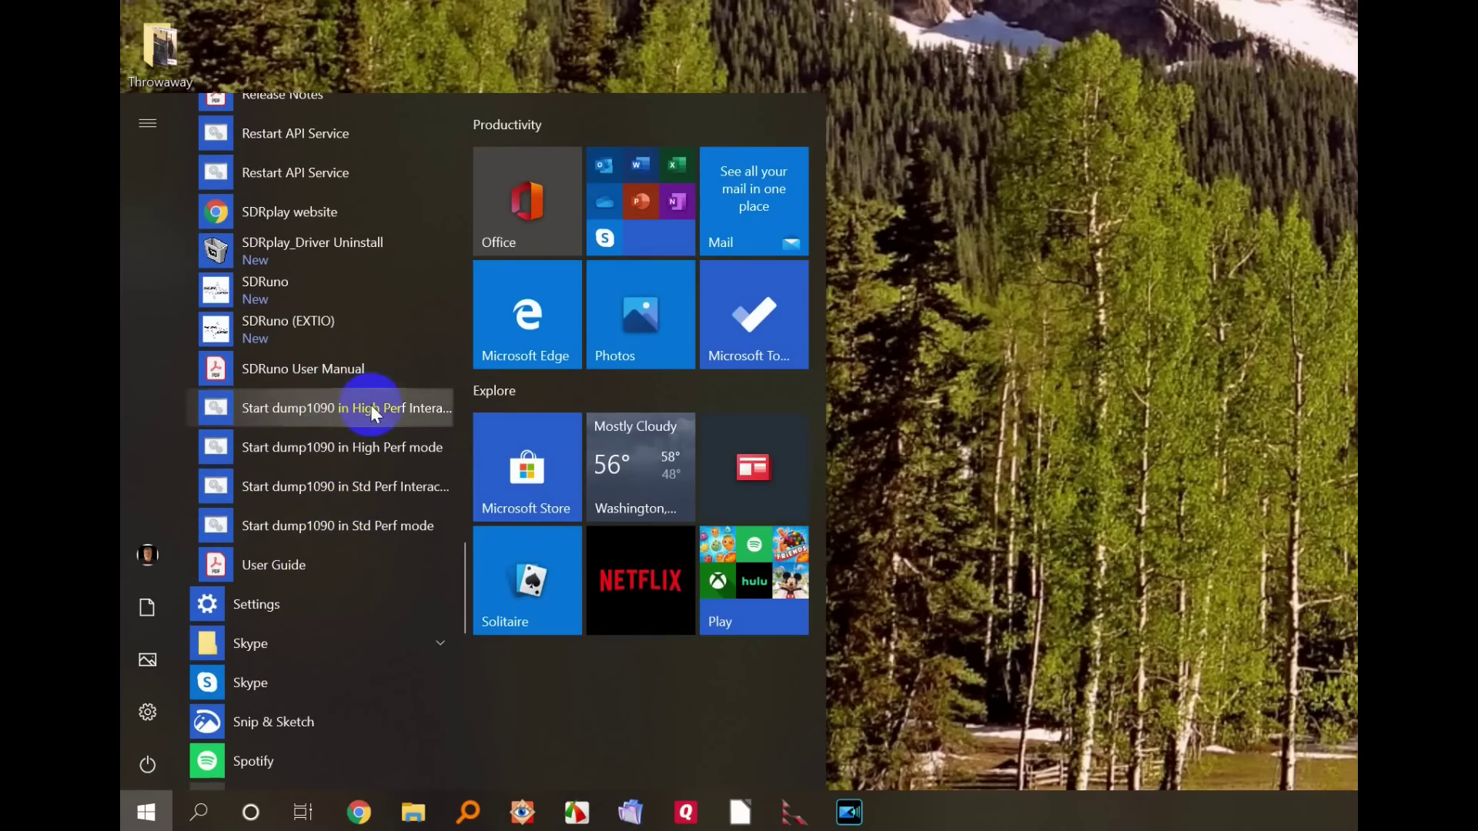
pyautogui.click(310, 410)
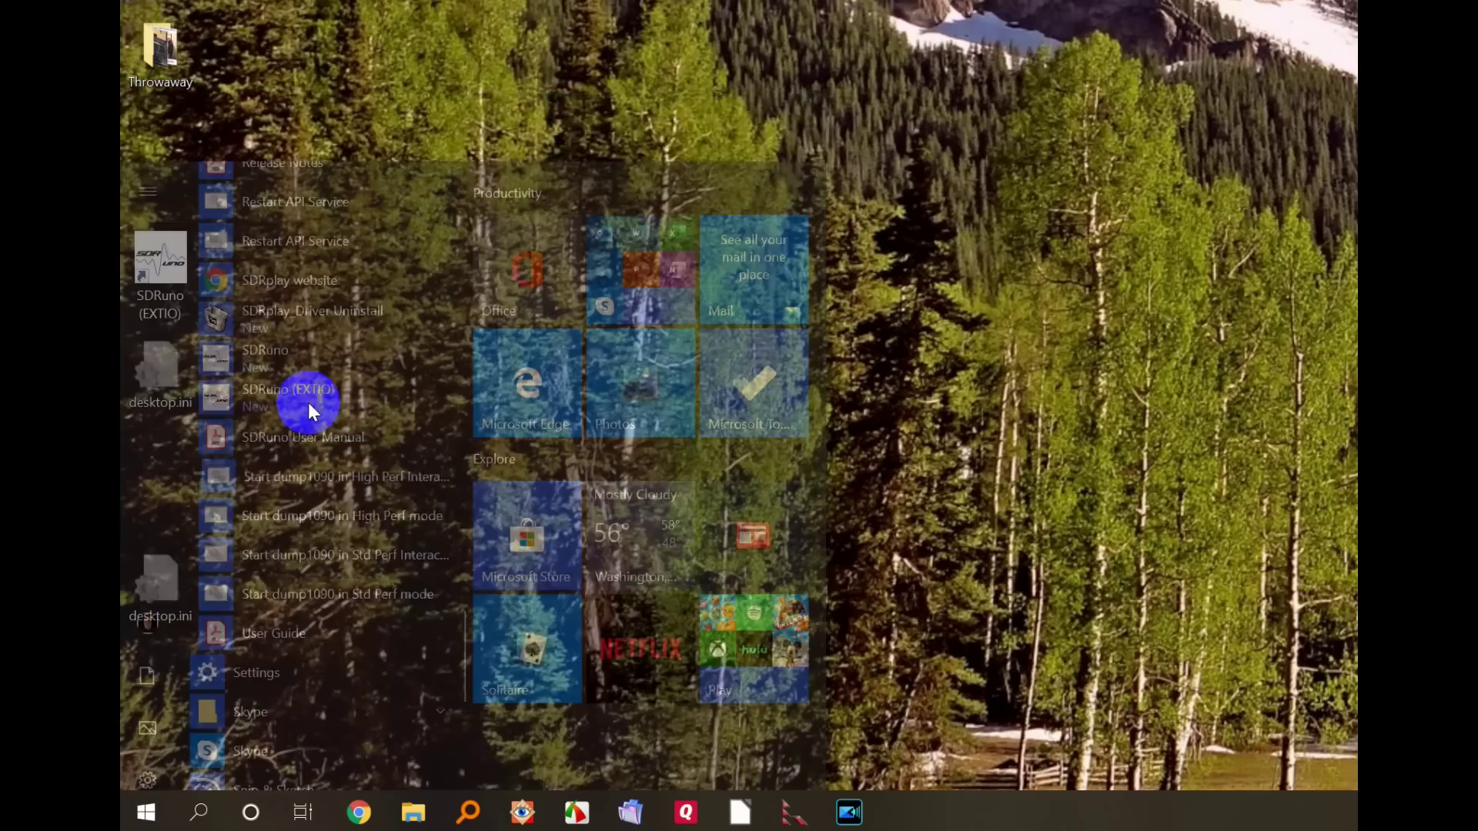
# Bring the dump1090 console forward to watch five aircraft, including SKW5477, being decoded
pyautogui.click(808, 98)
pyautogui.click(403, 10)
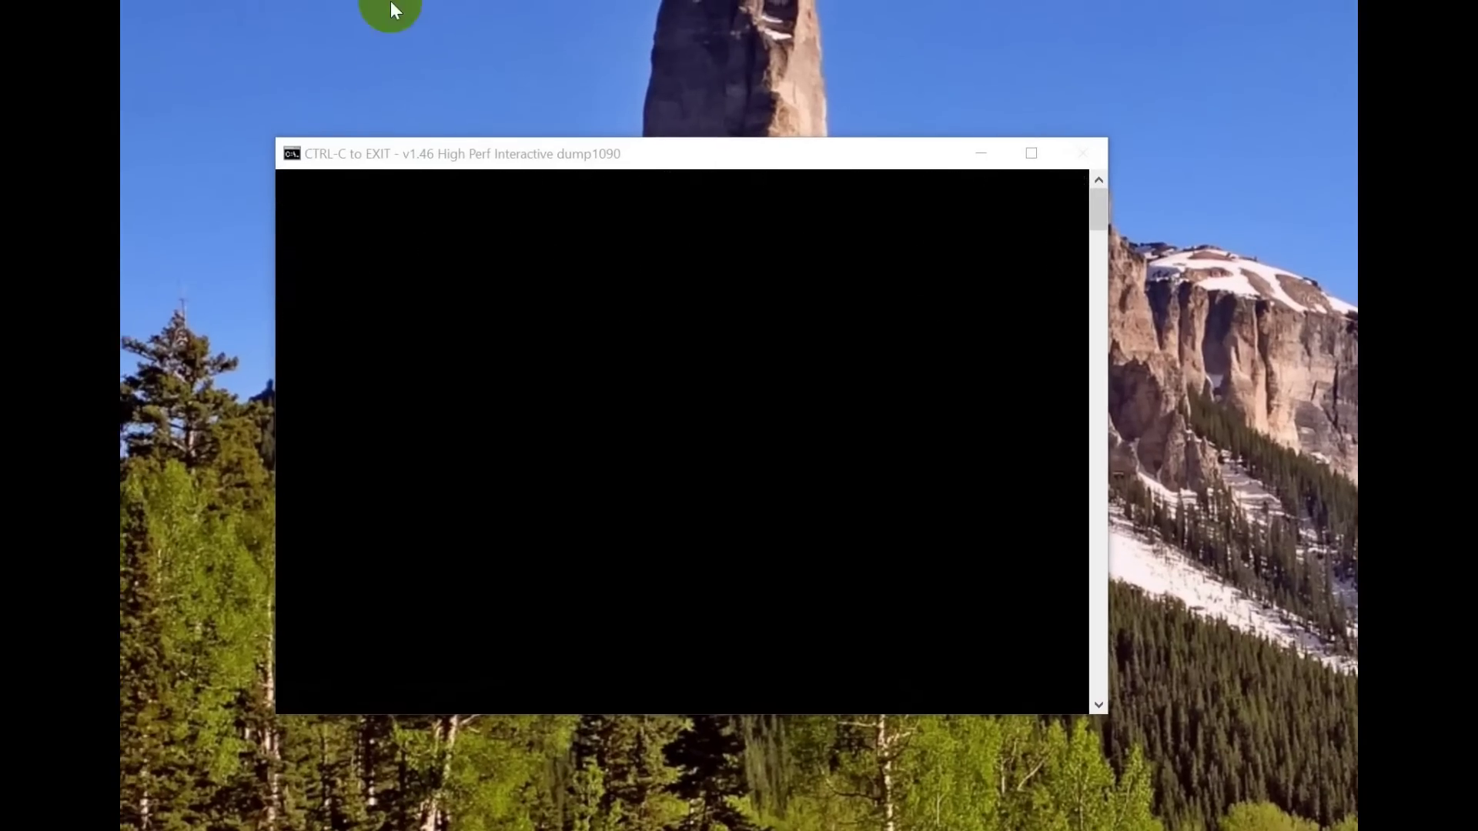
pyautogui.click(597, 676)
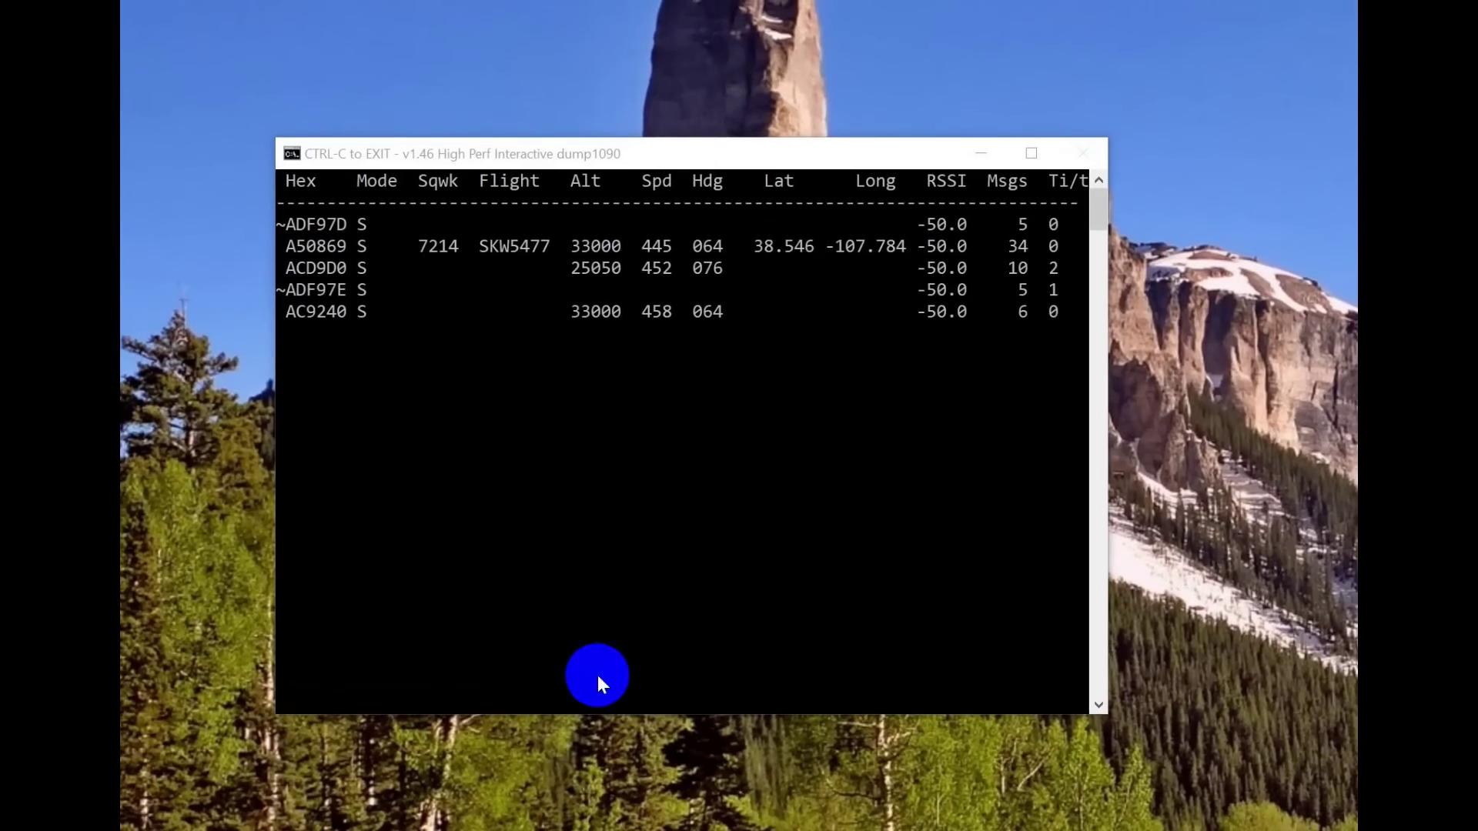
pyautogui.click(758, 759)
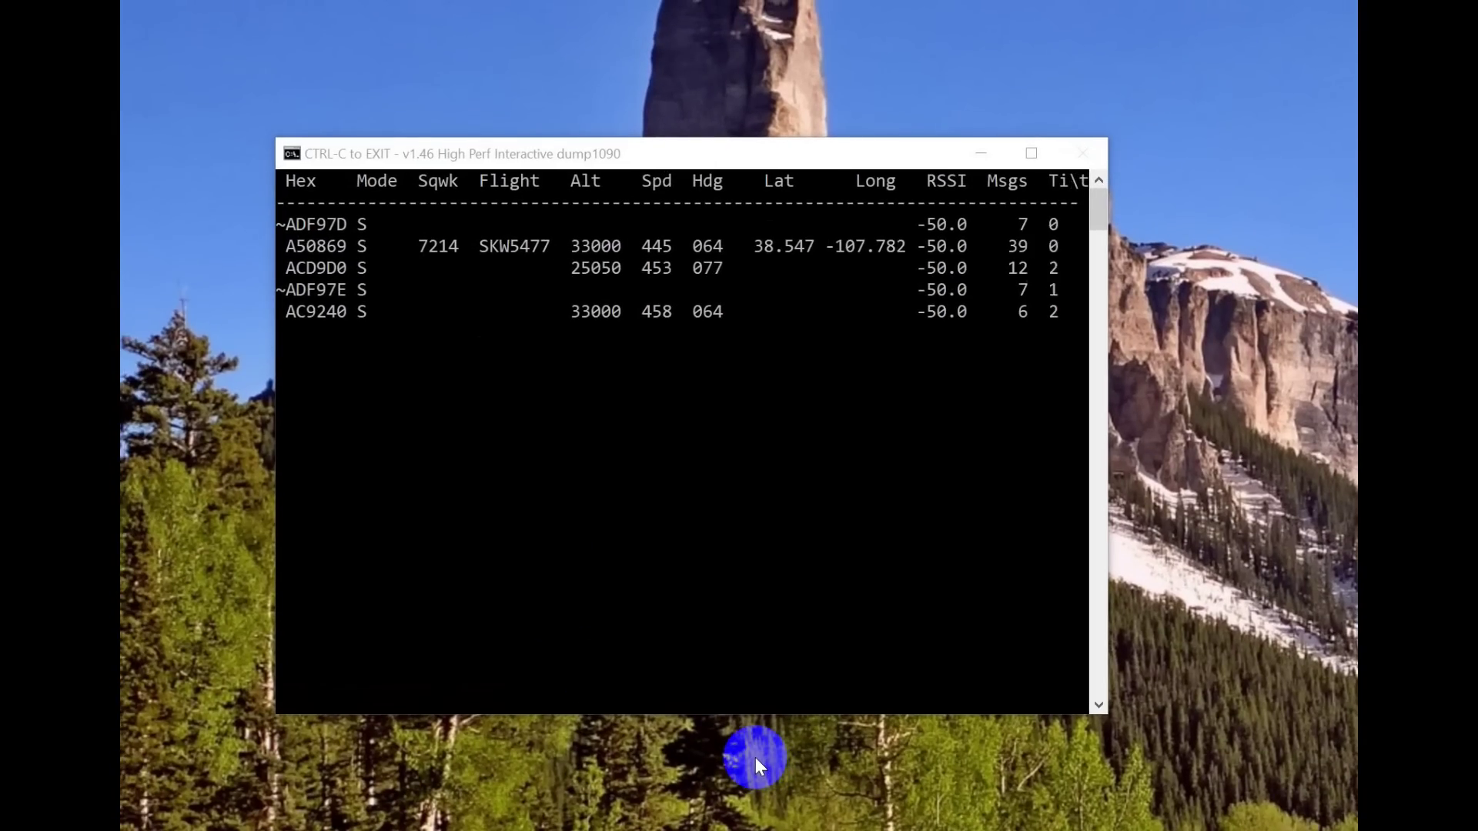
pyautogui.click(801, 555)
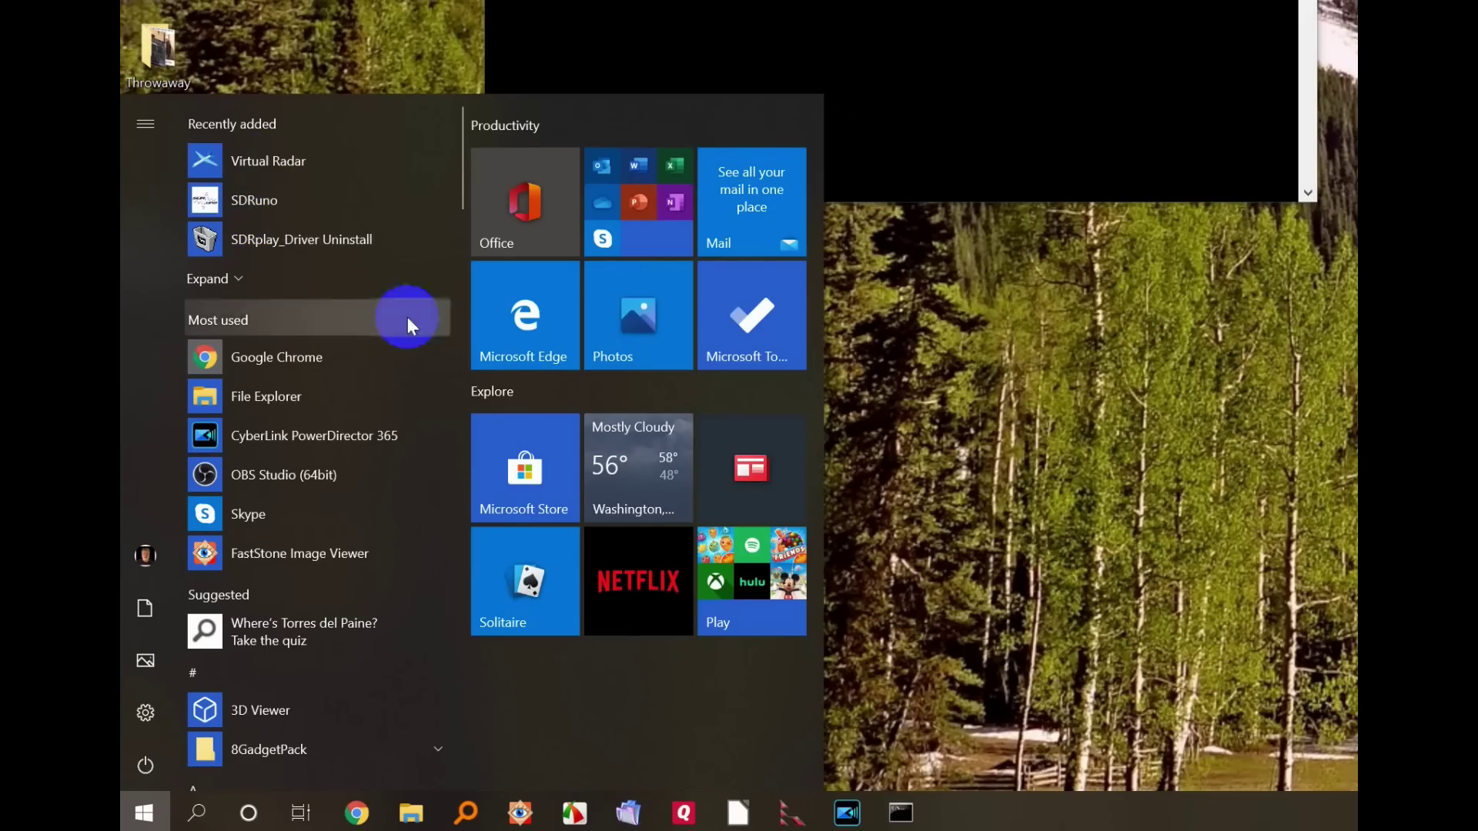
# Launch Virtual Radar Server from the Start menu's Virtual Radar group
pyautogui.moveTo(460, 137); pyautogui.dragTo(486, 648)
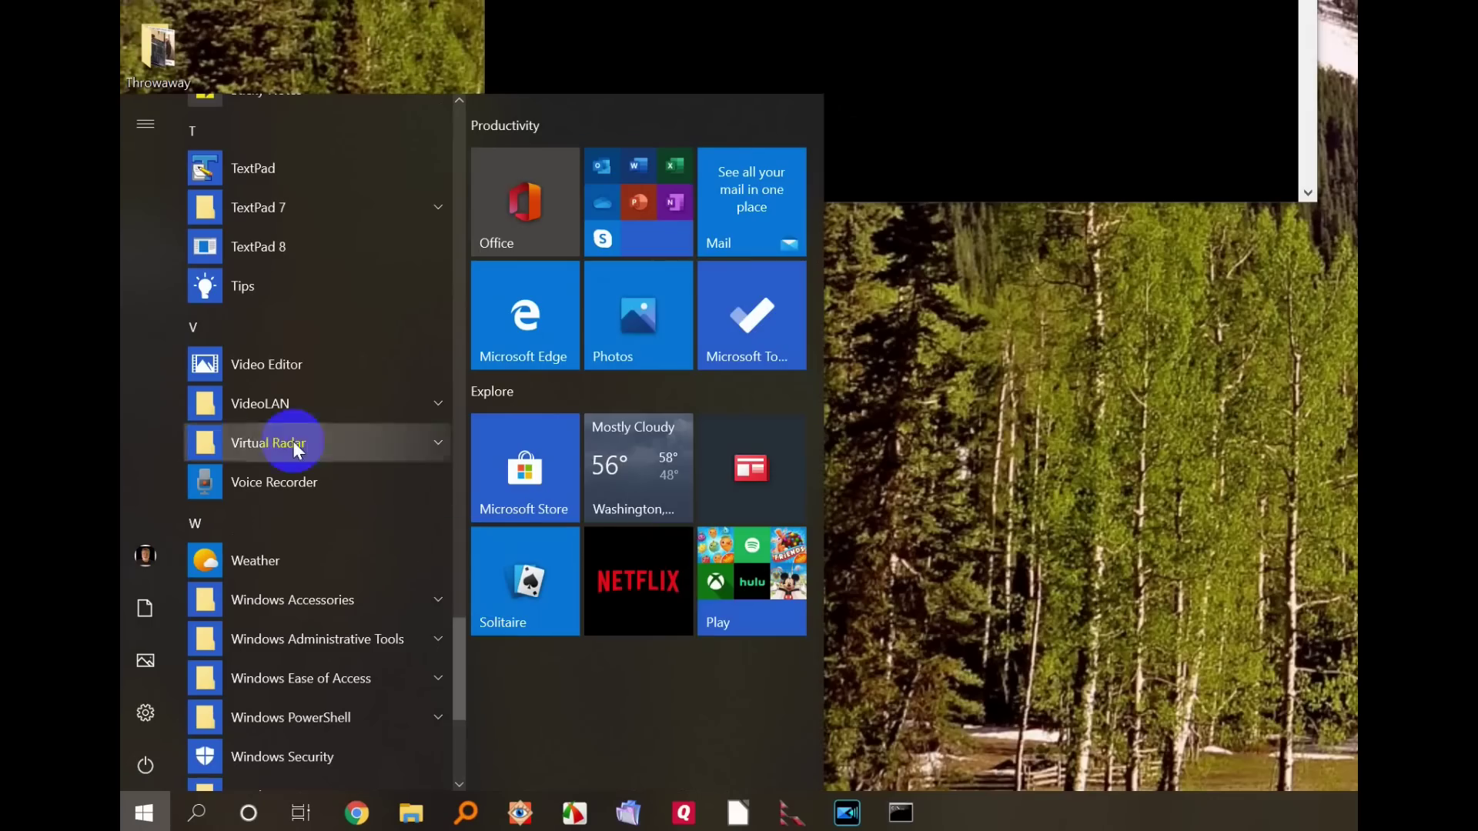
pyautogui.click(436, 443)
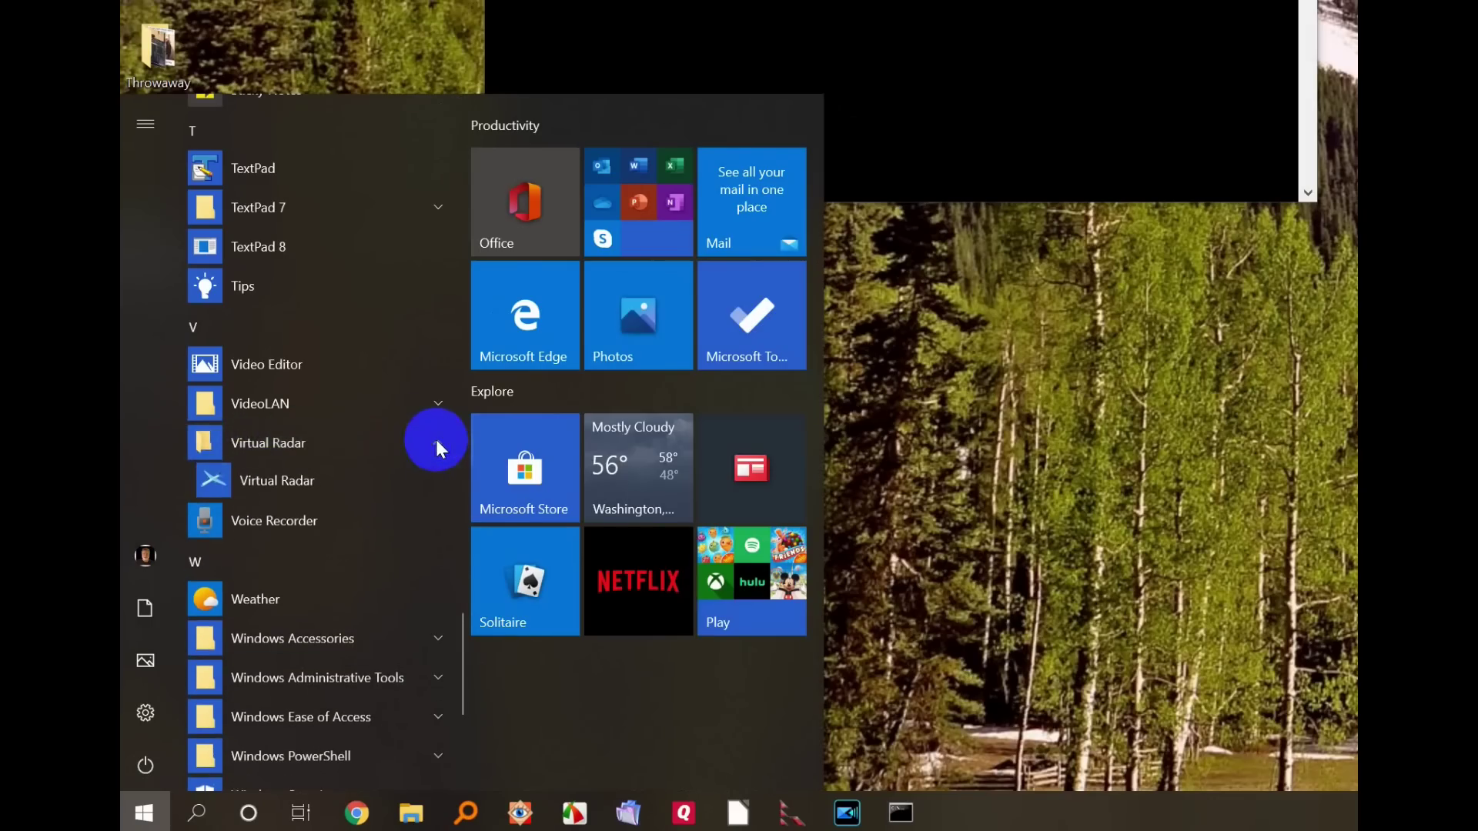
pyautogui.click(294, 487)
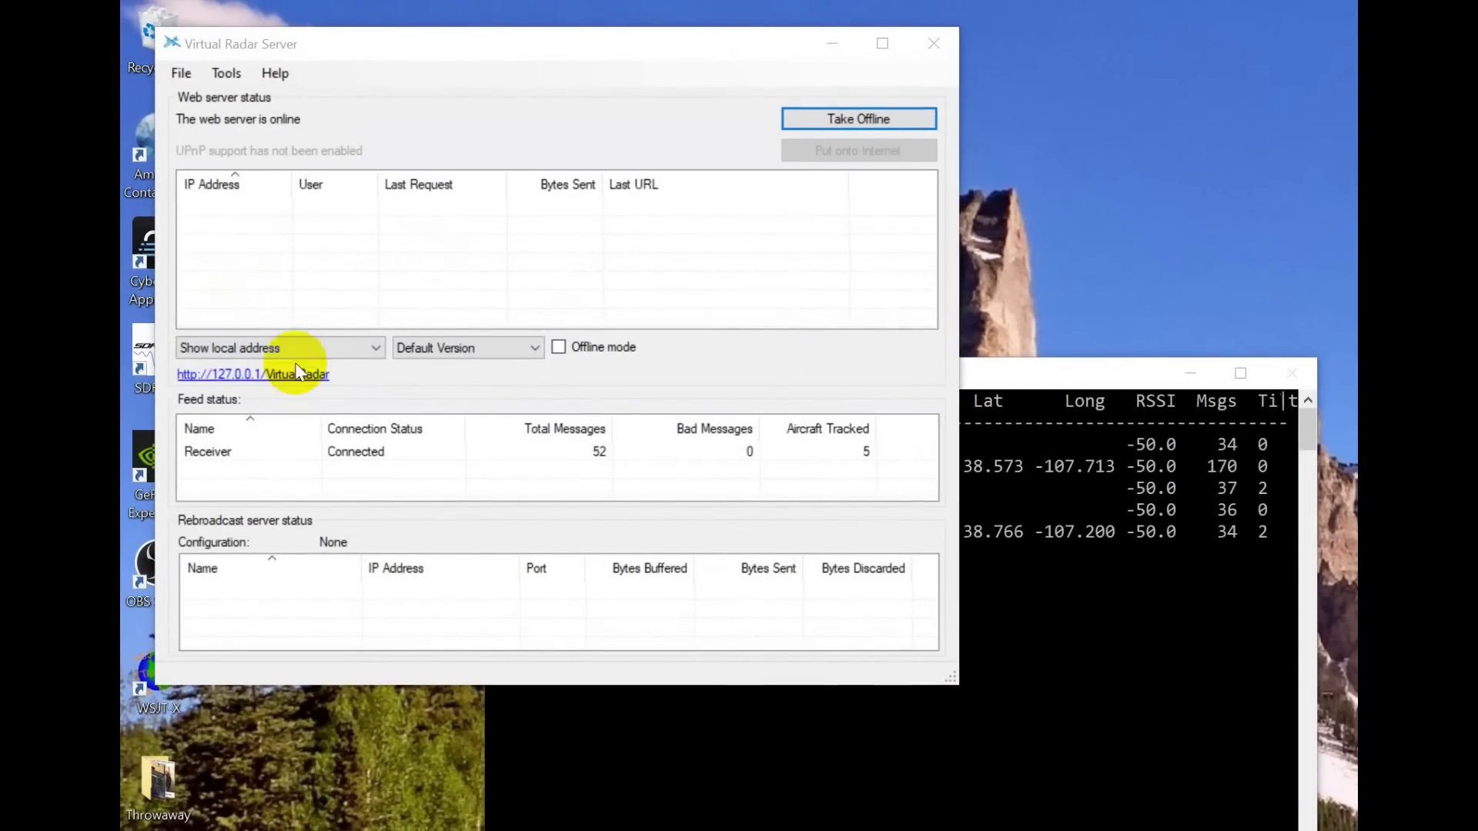
# Open Tools > Options in the Virtual Radar Server window
pyautogui.click(225, 79)
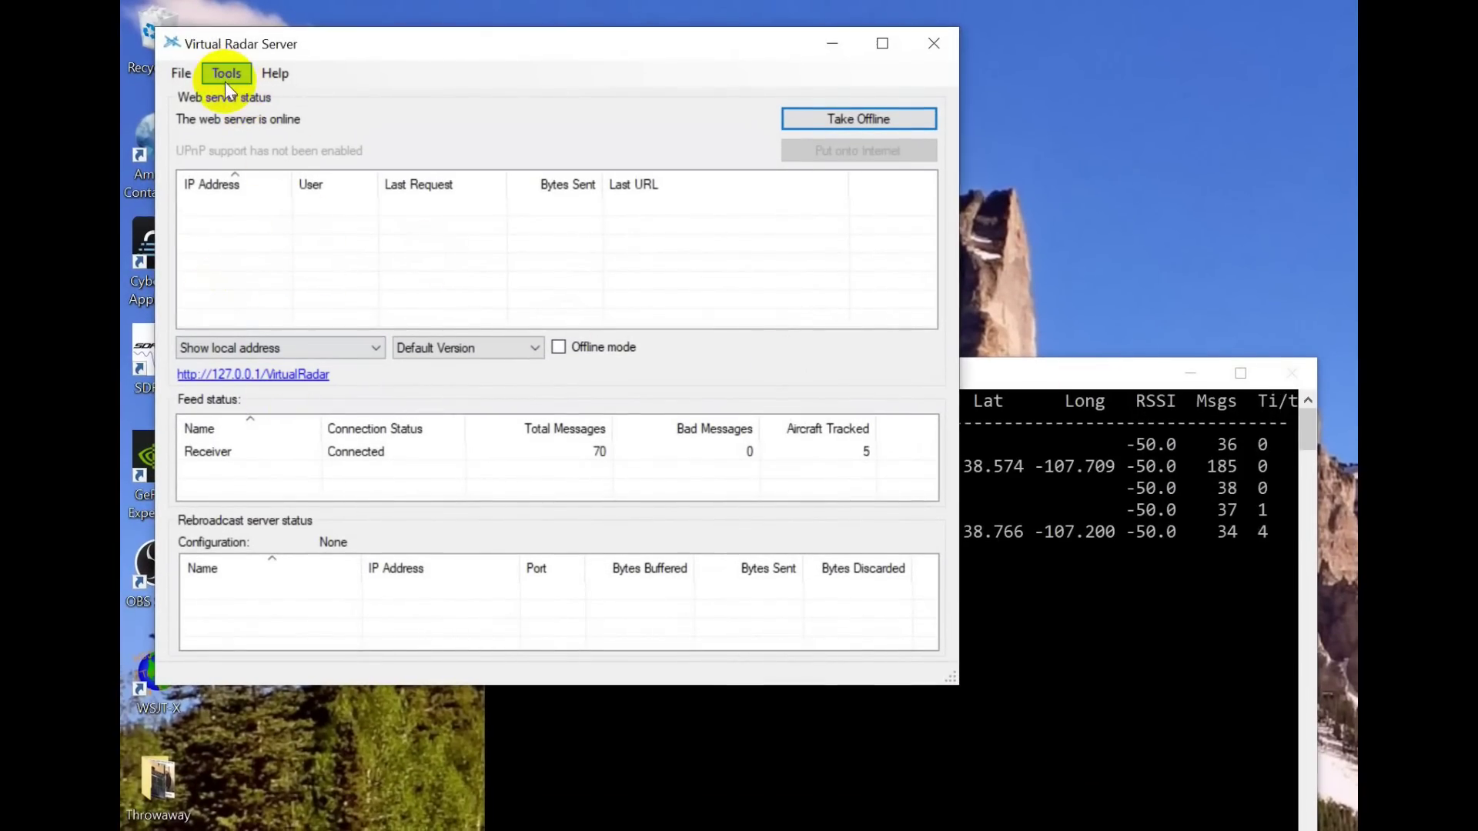
pyautogui.click(244, 72)
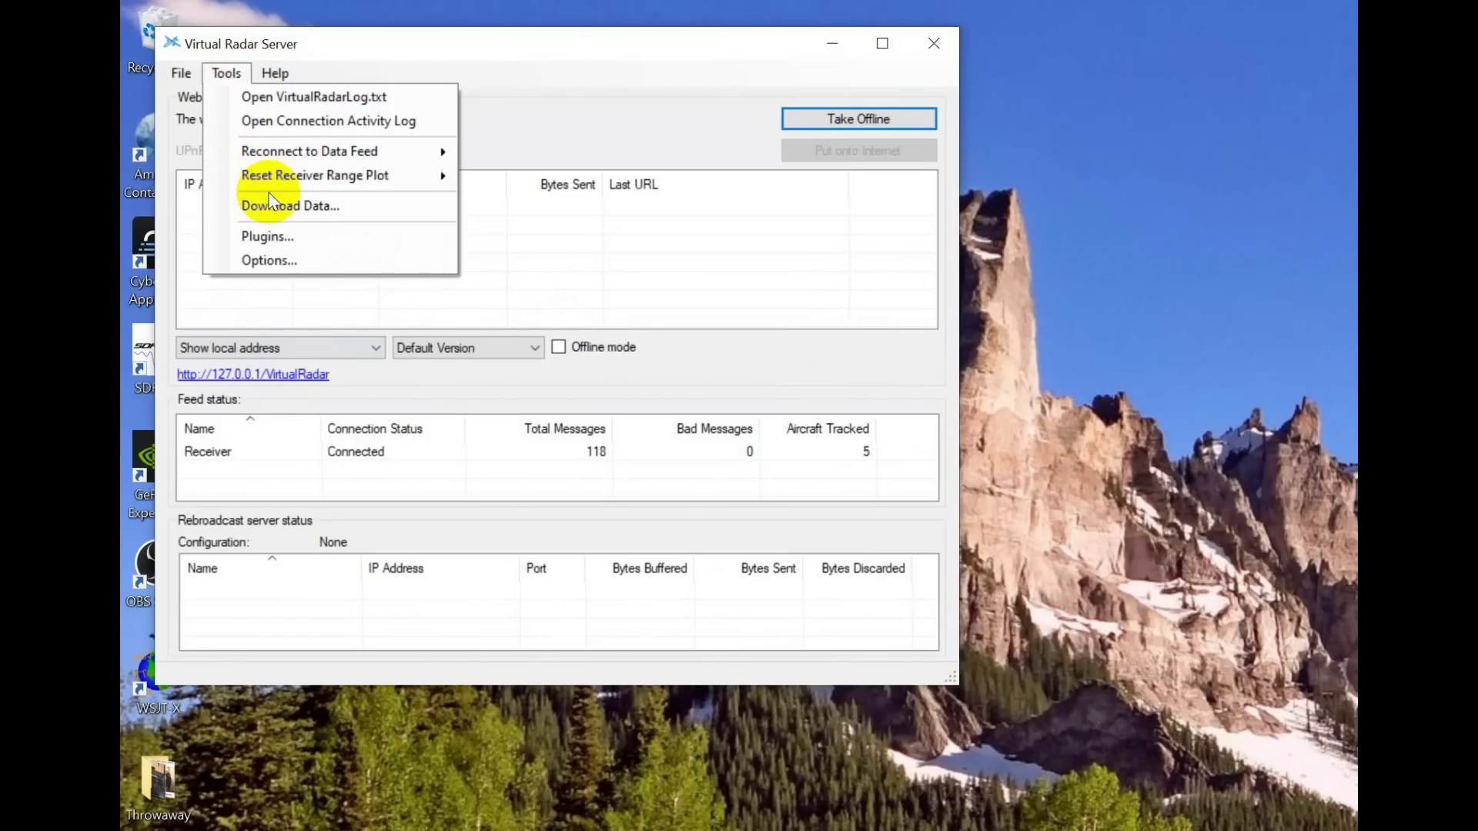
pyautogui.moveTo(290, 171)
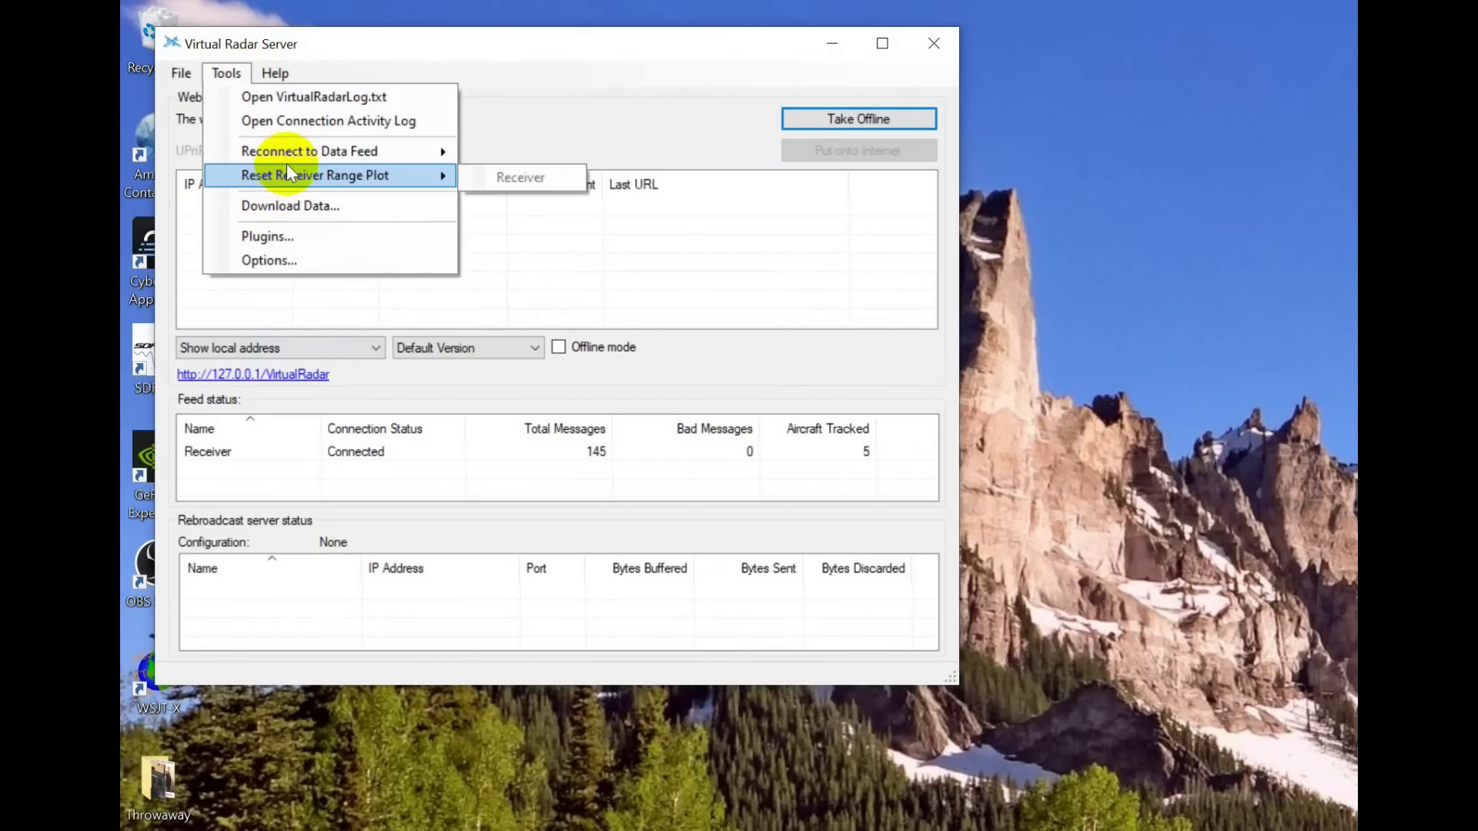
pyautogui.click(262, 261)
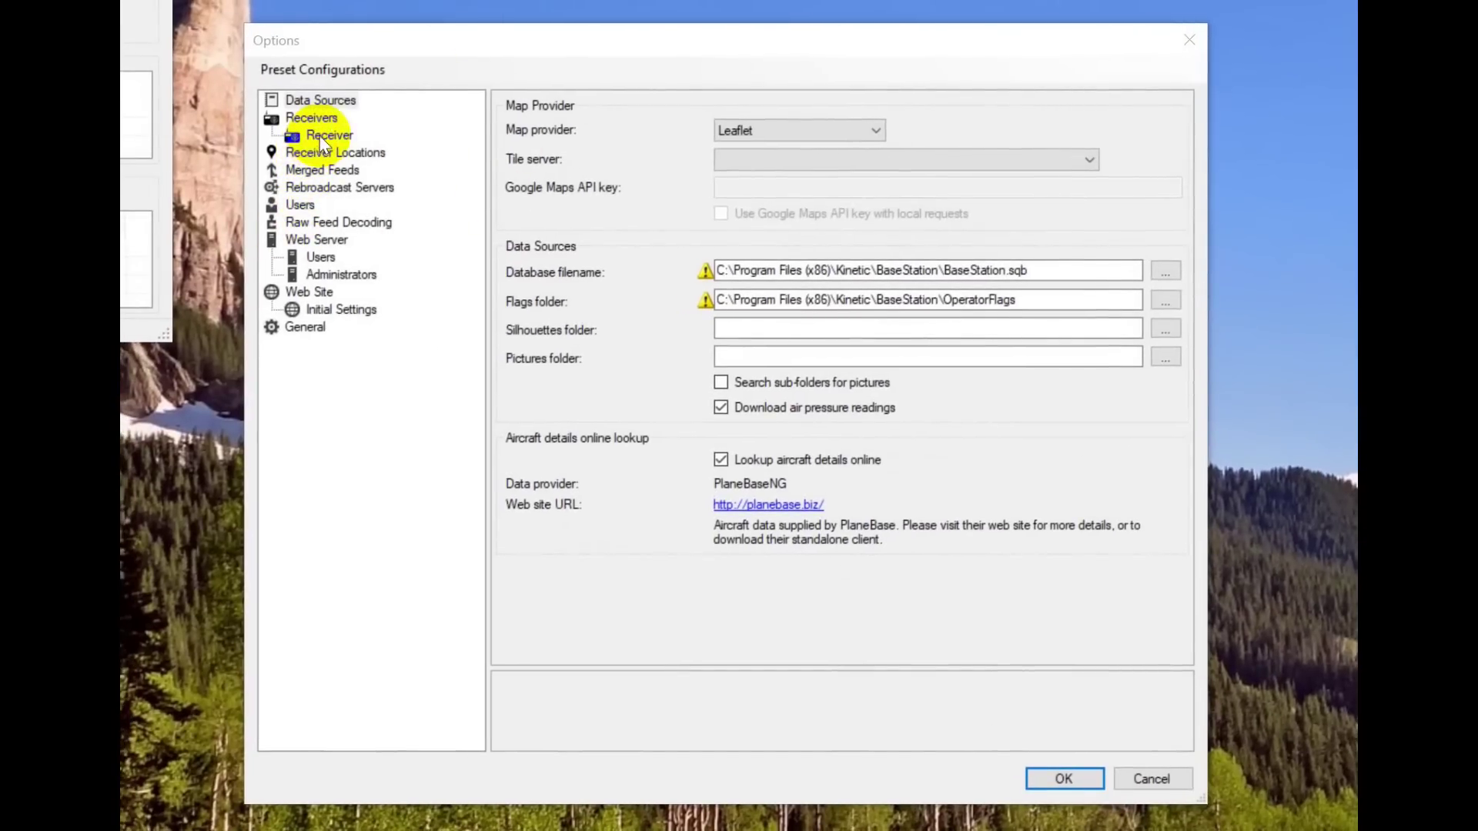
# Select the Receiver feed, keep the AVR or Beast Raw Feed format, and check its Location choices
pyautogui.click(321, 137)
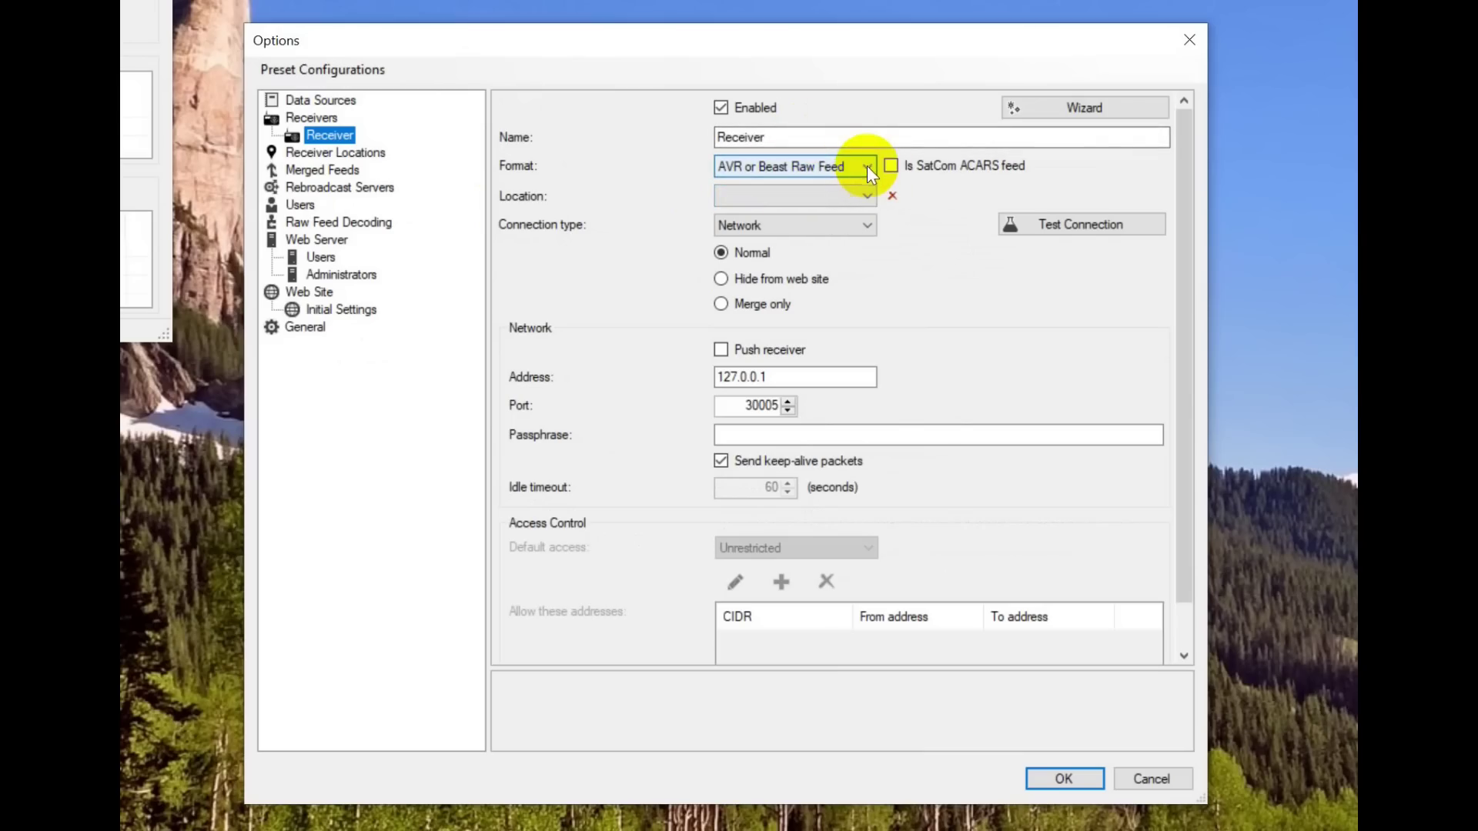
pyautogui.click(867, 165)
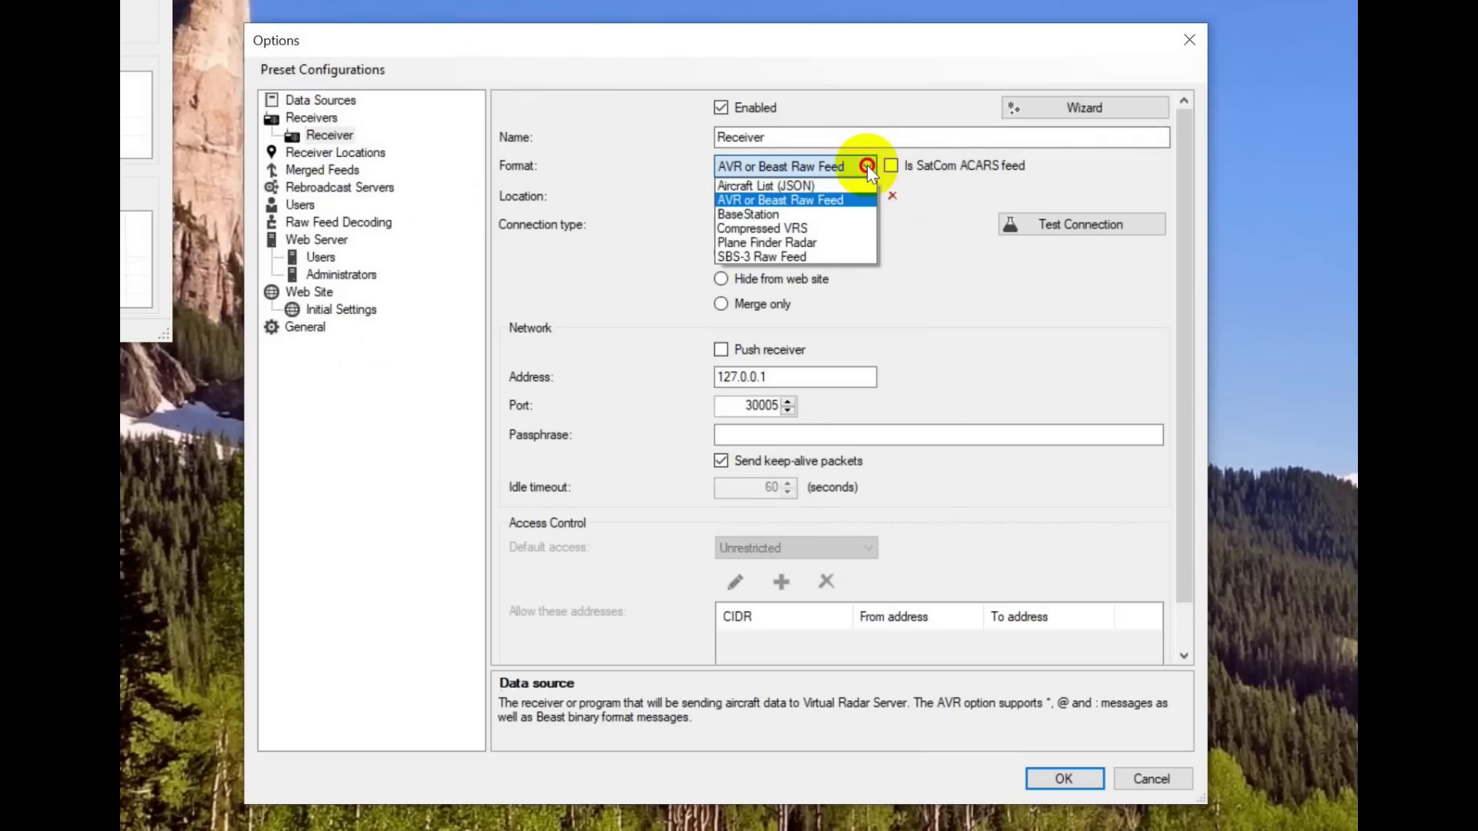
pyautogui.click(797, 202)
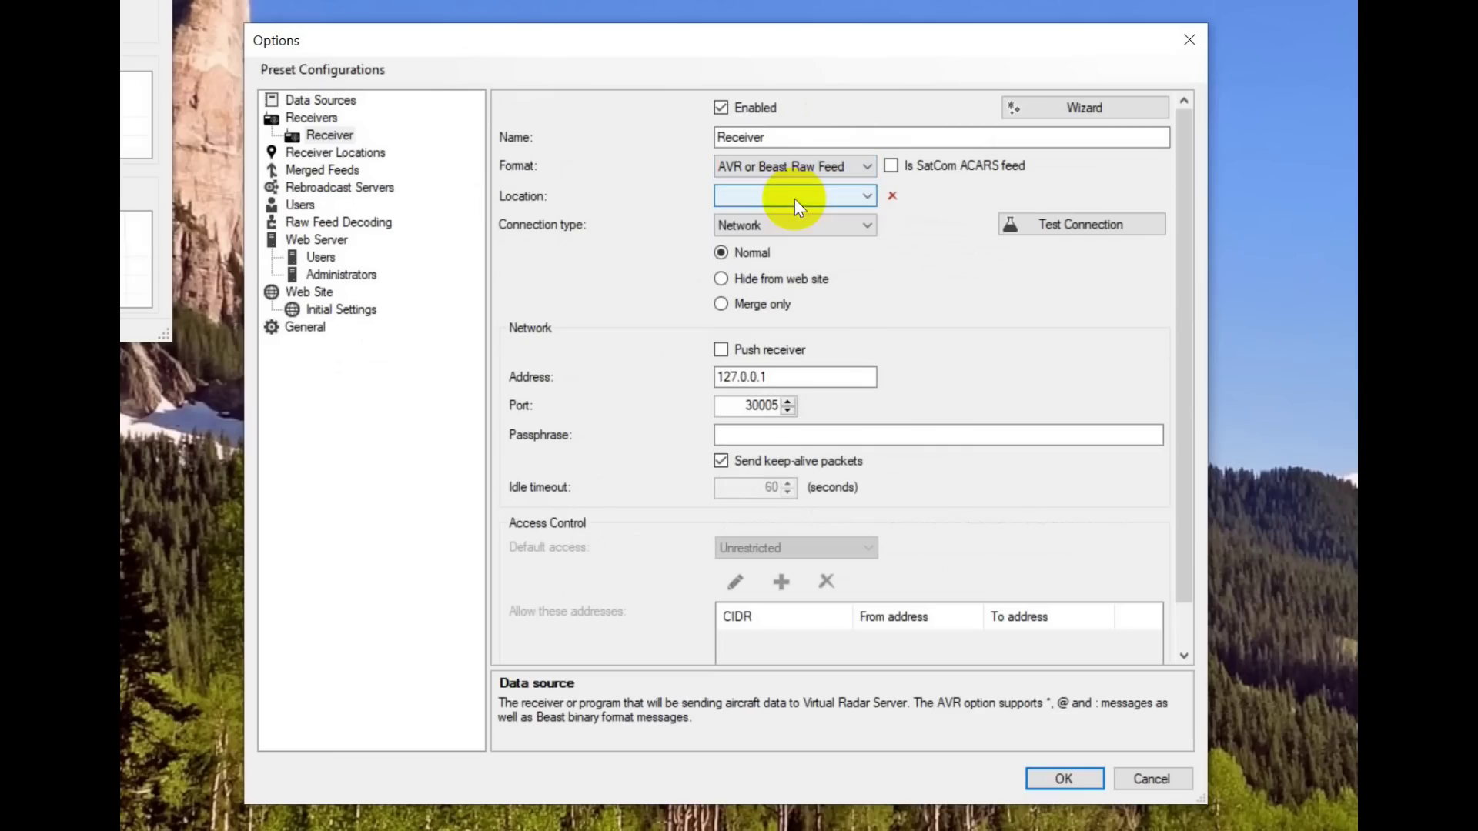
pyautogui.click(868, 196)
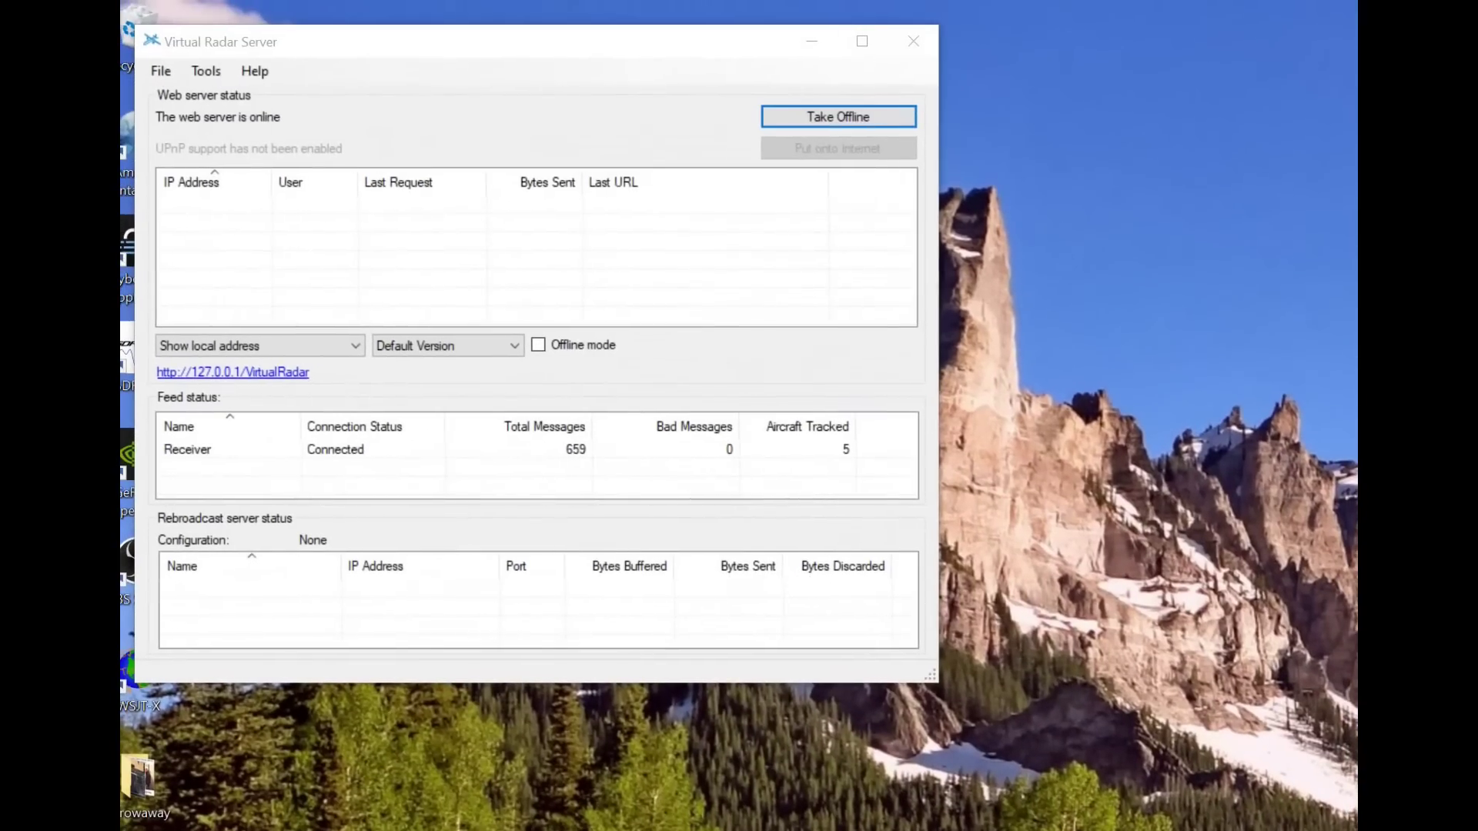
pyautogui.click(203, 373)
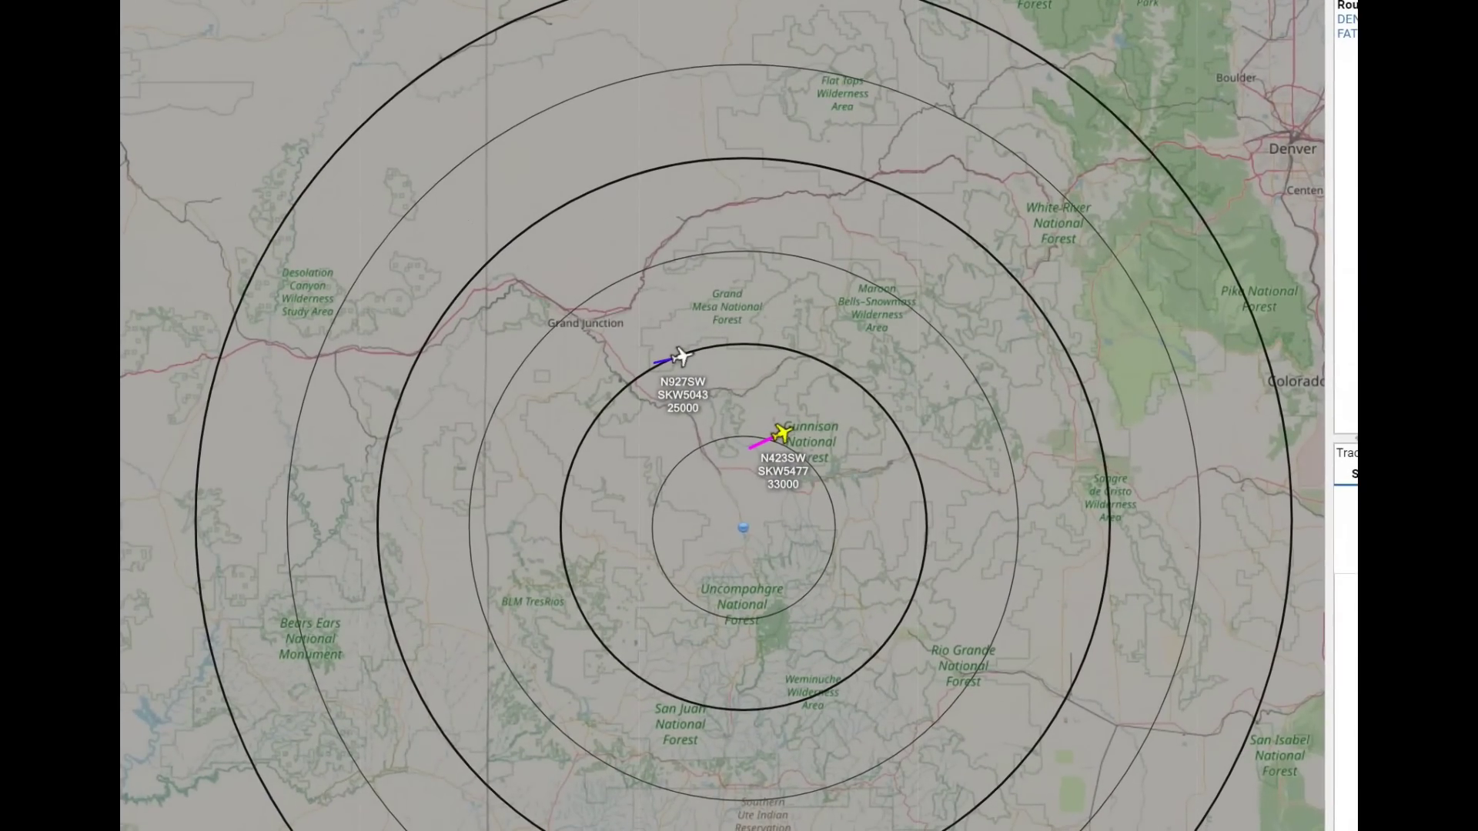
pyautogui.moveTo(763, 457)
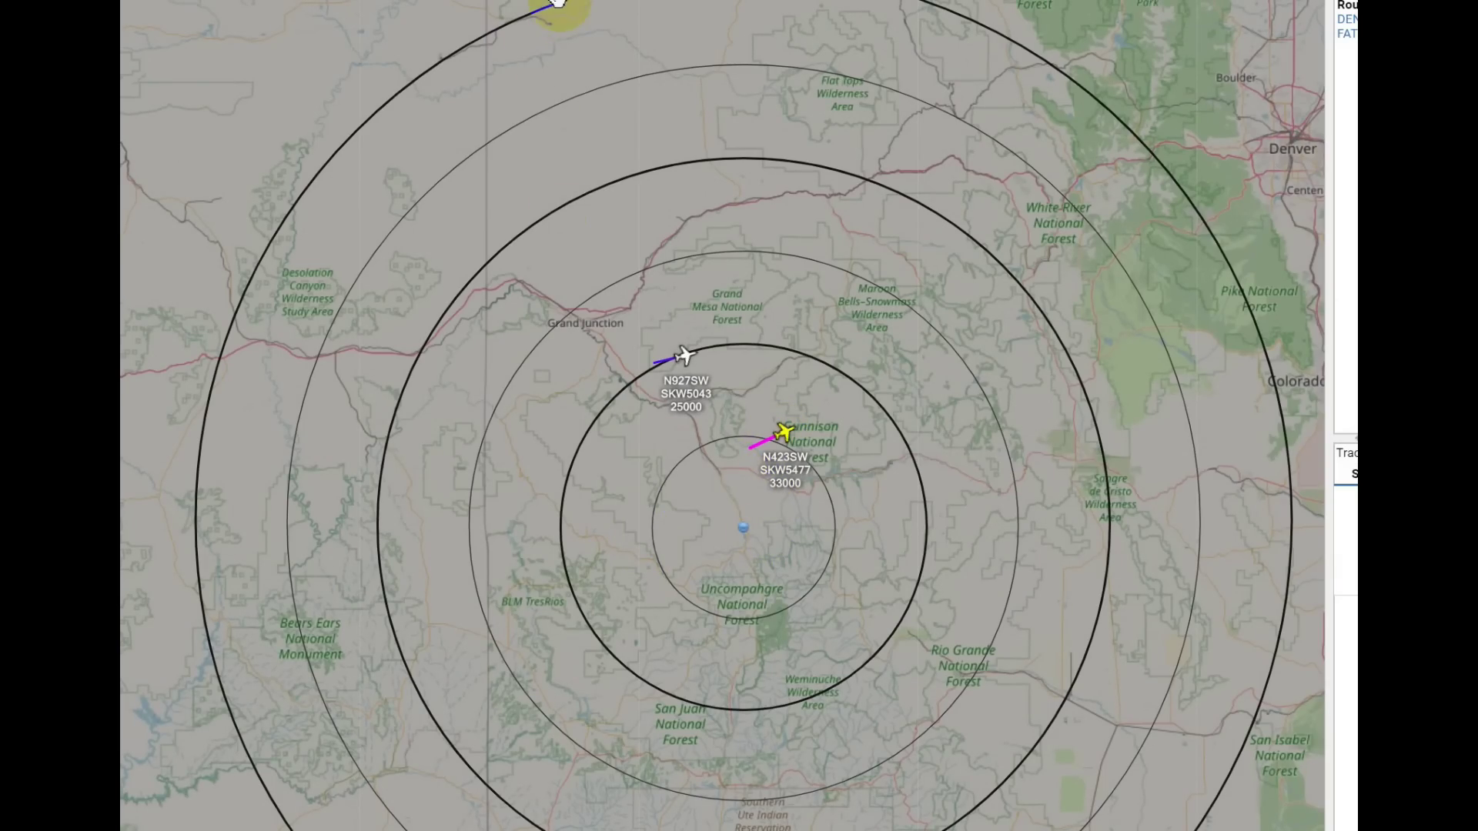
pyautogui.moveTo(559, 4); pyautogui.dragTo(513, 1)
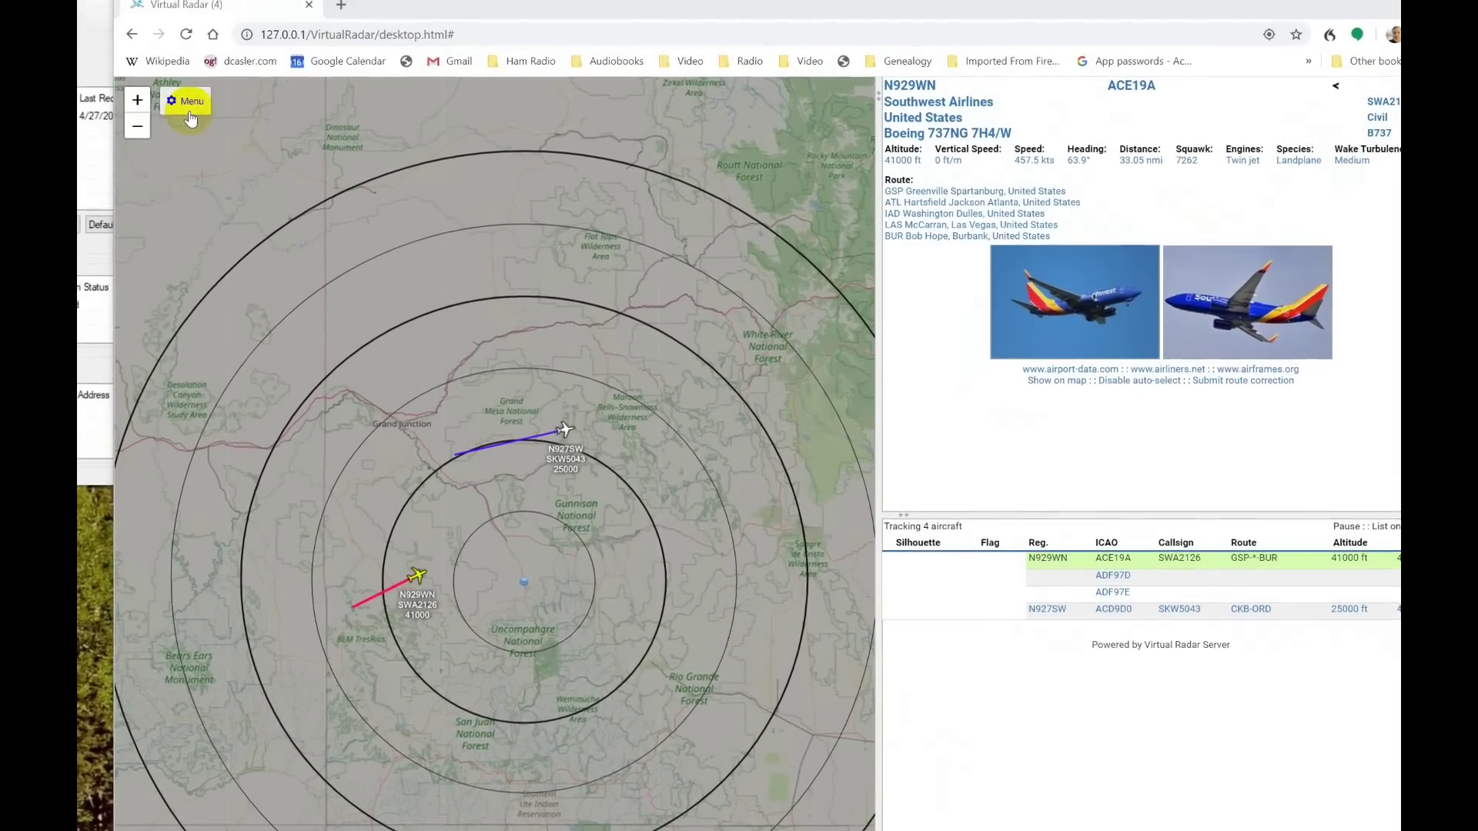
# Open the web map's Options and review the General, Map, Aircraft and List tabs
pyautogui.click(191, 115)
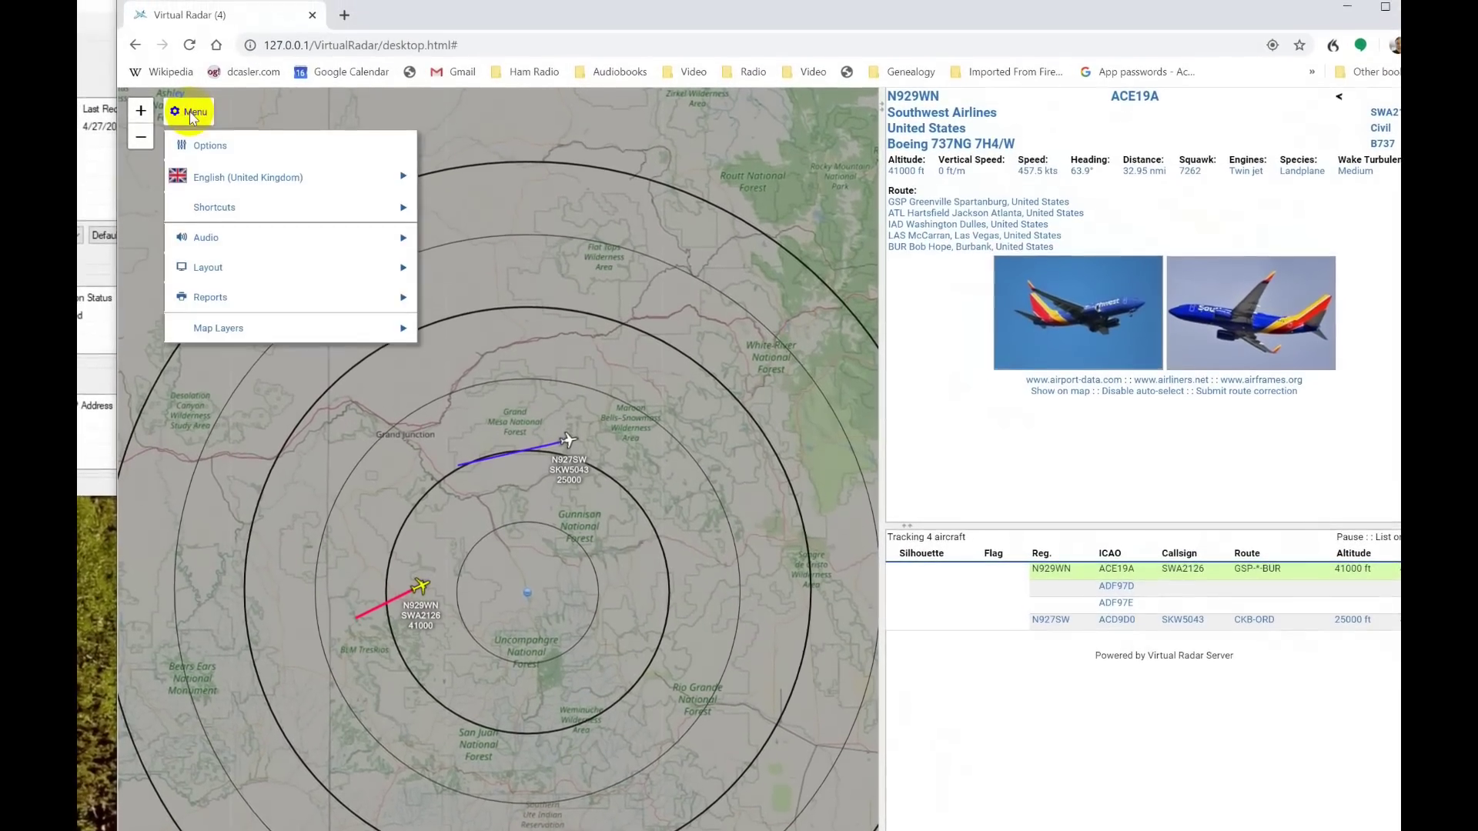
pyautogui.click(206, 148)
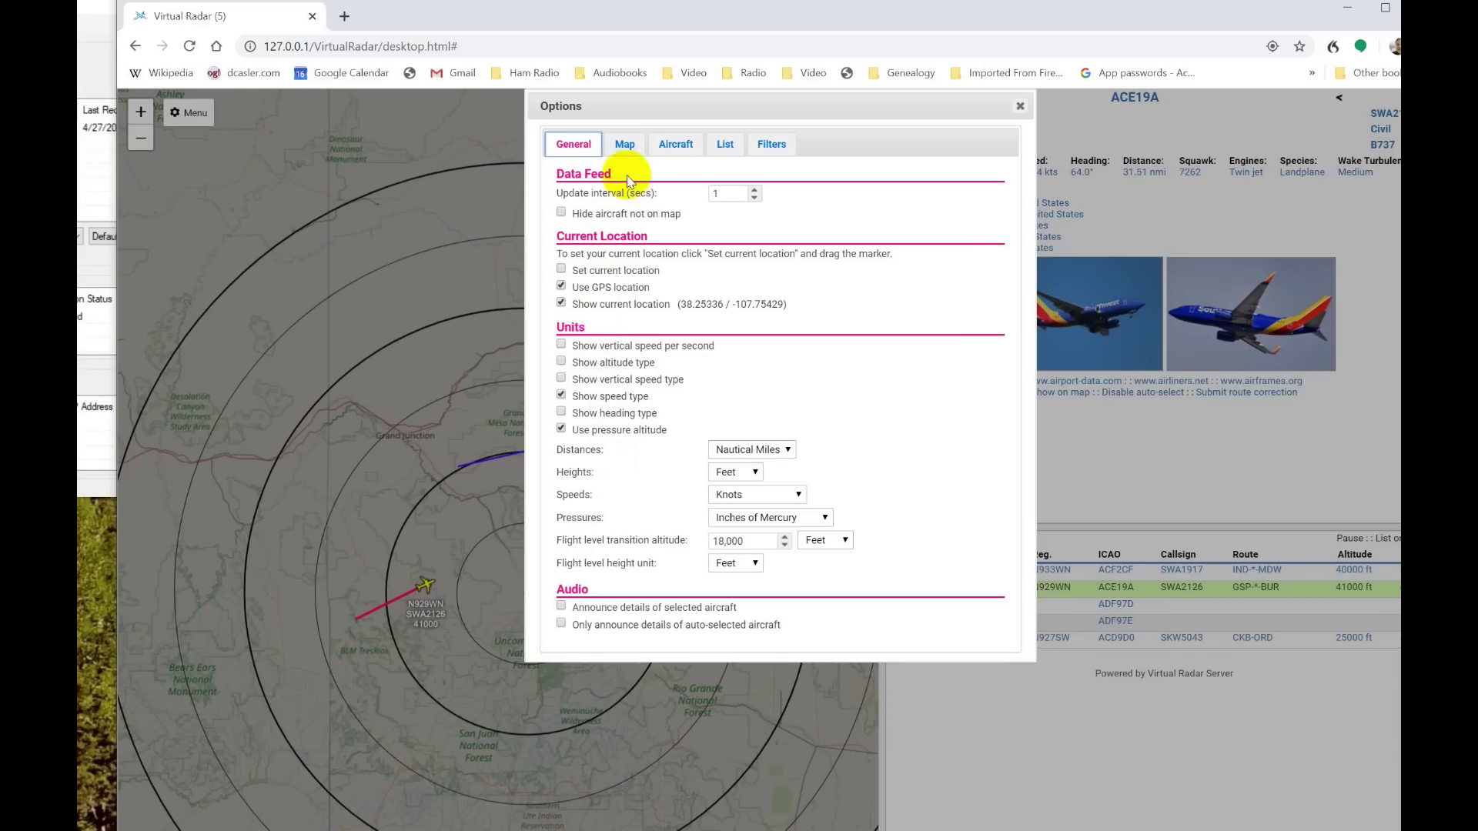
pyautogui.click(625, 145)
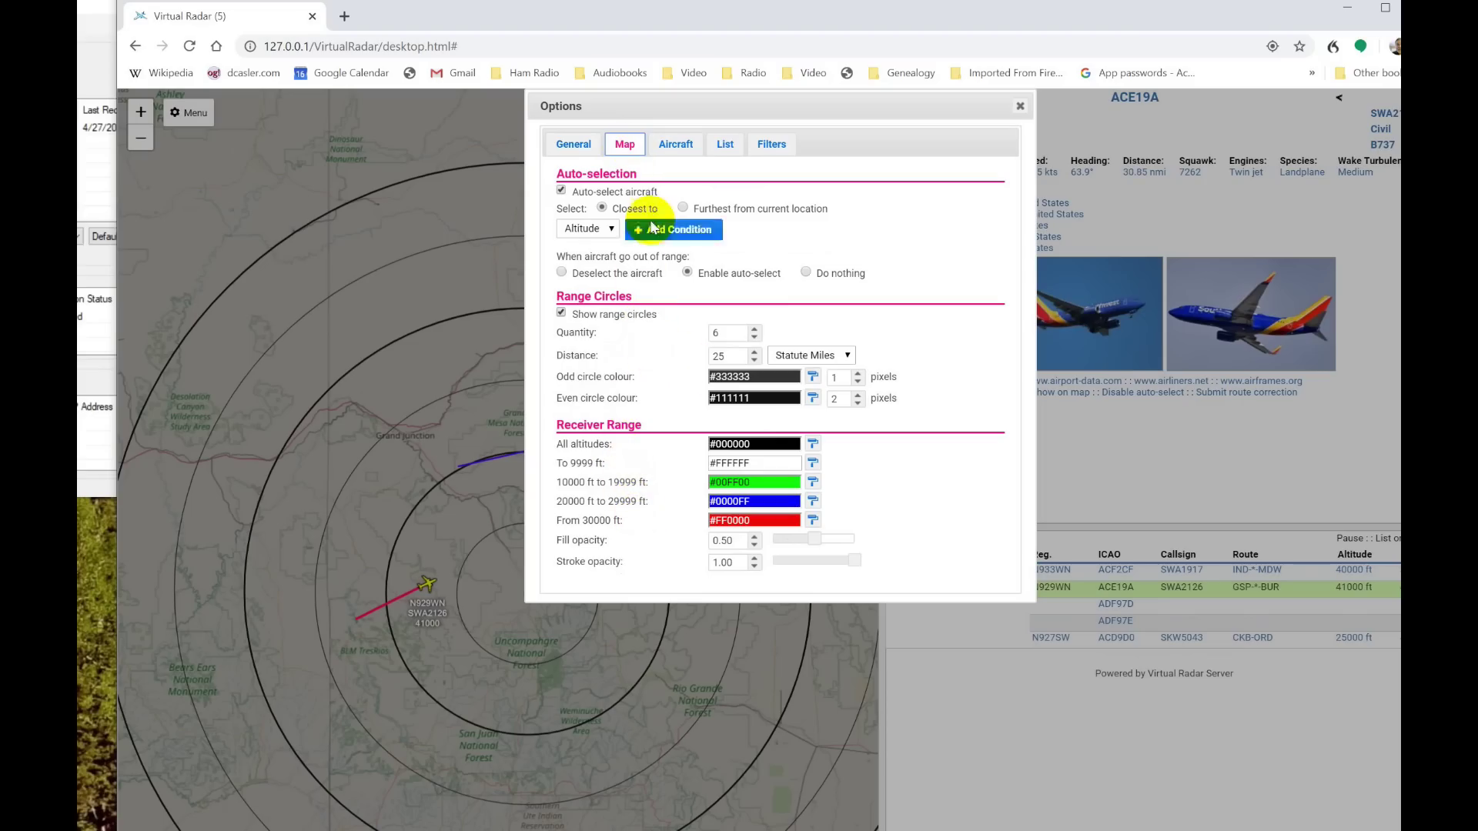
pyautogui.click(674, 150)
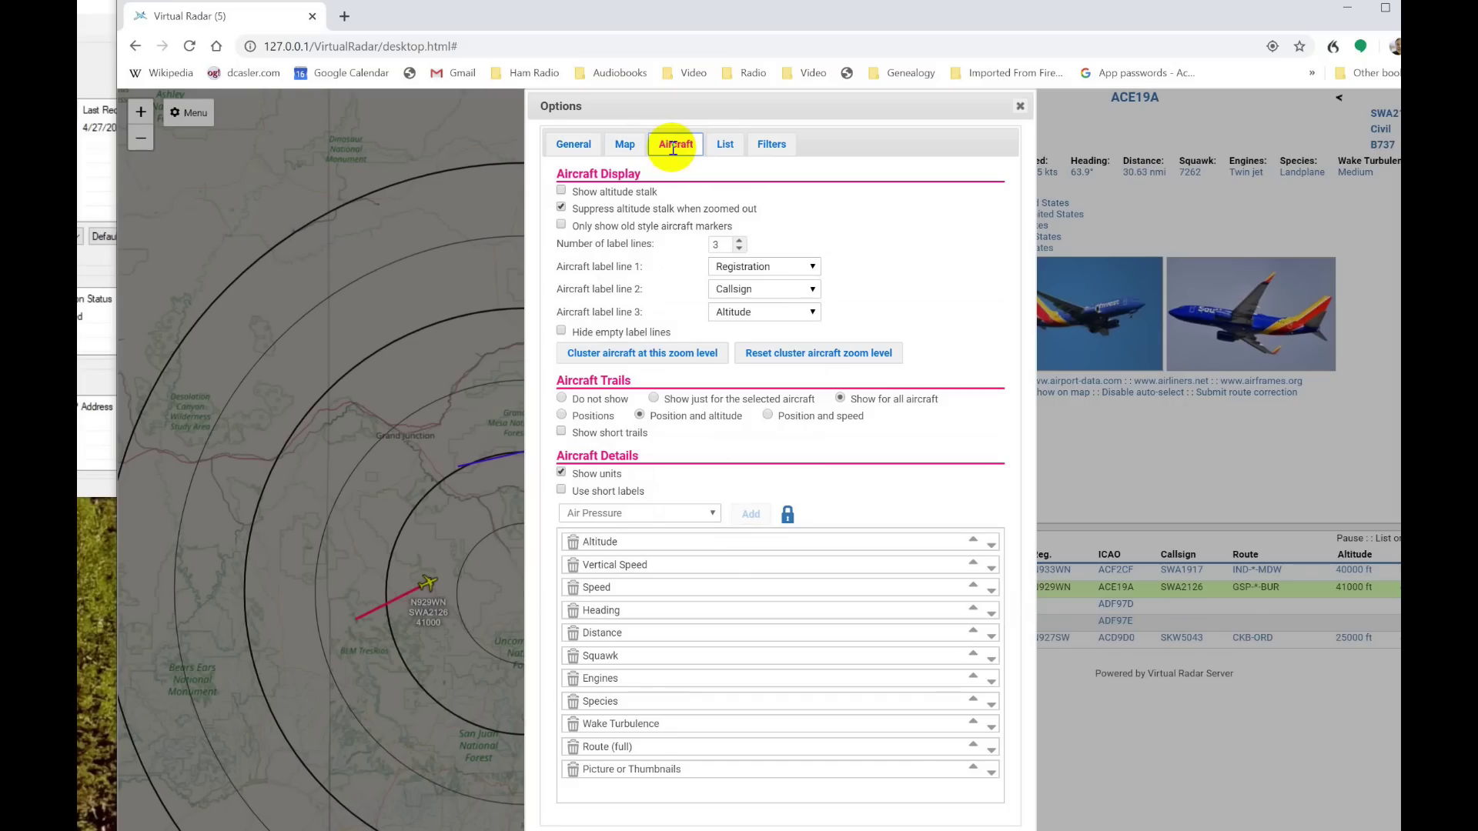
pyautogui.click(725, 147)
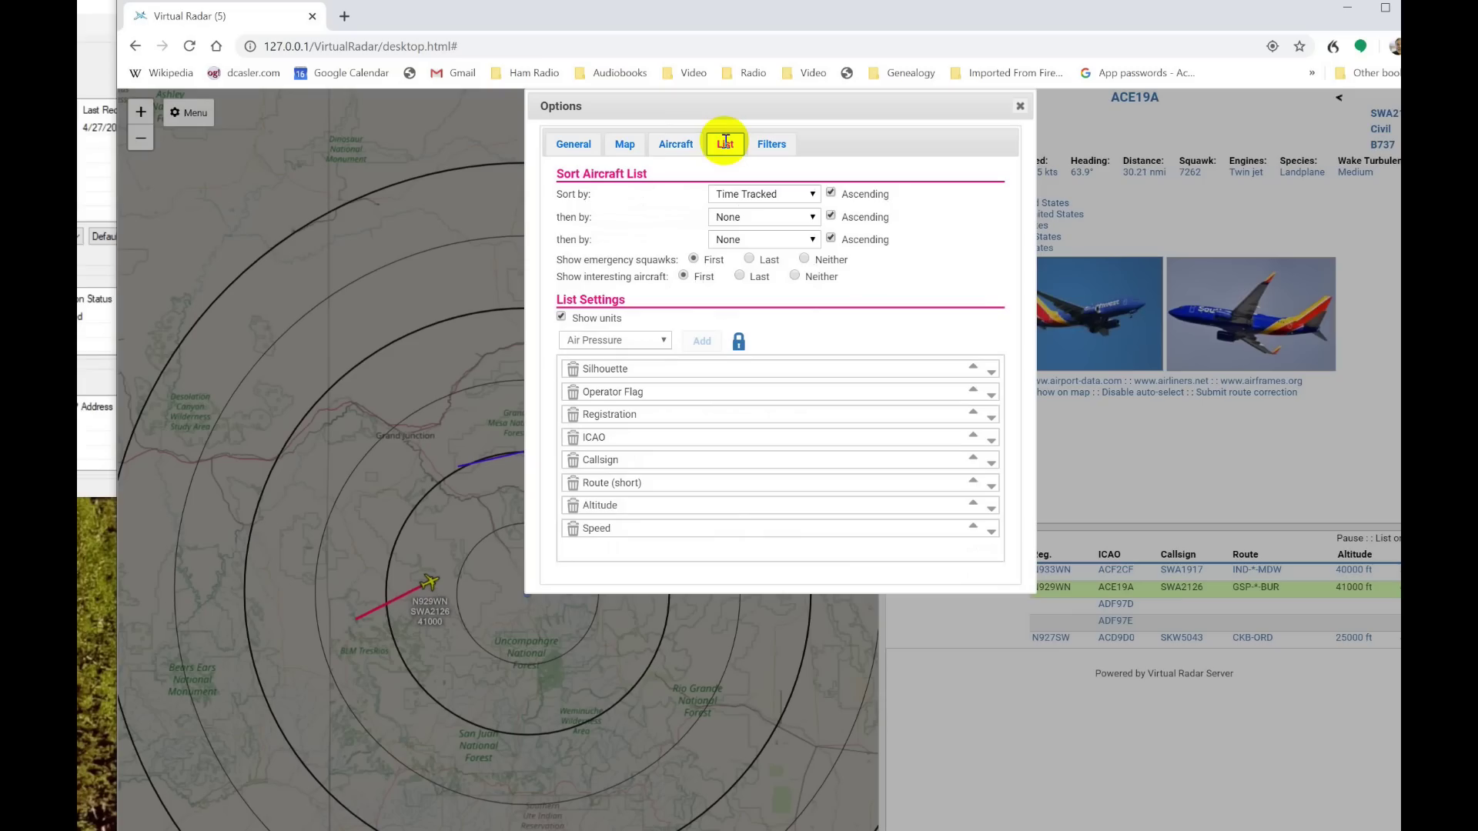
# Inspect the Filters page's filter-type list, leaving Airport selected and filters disabled
pyautogui.click(773, 147)
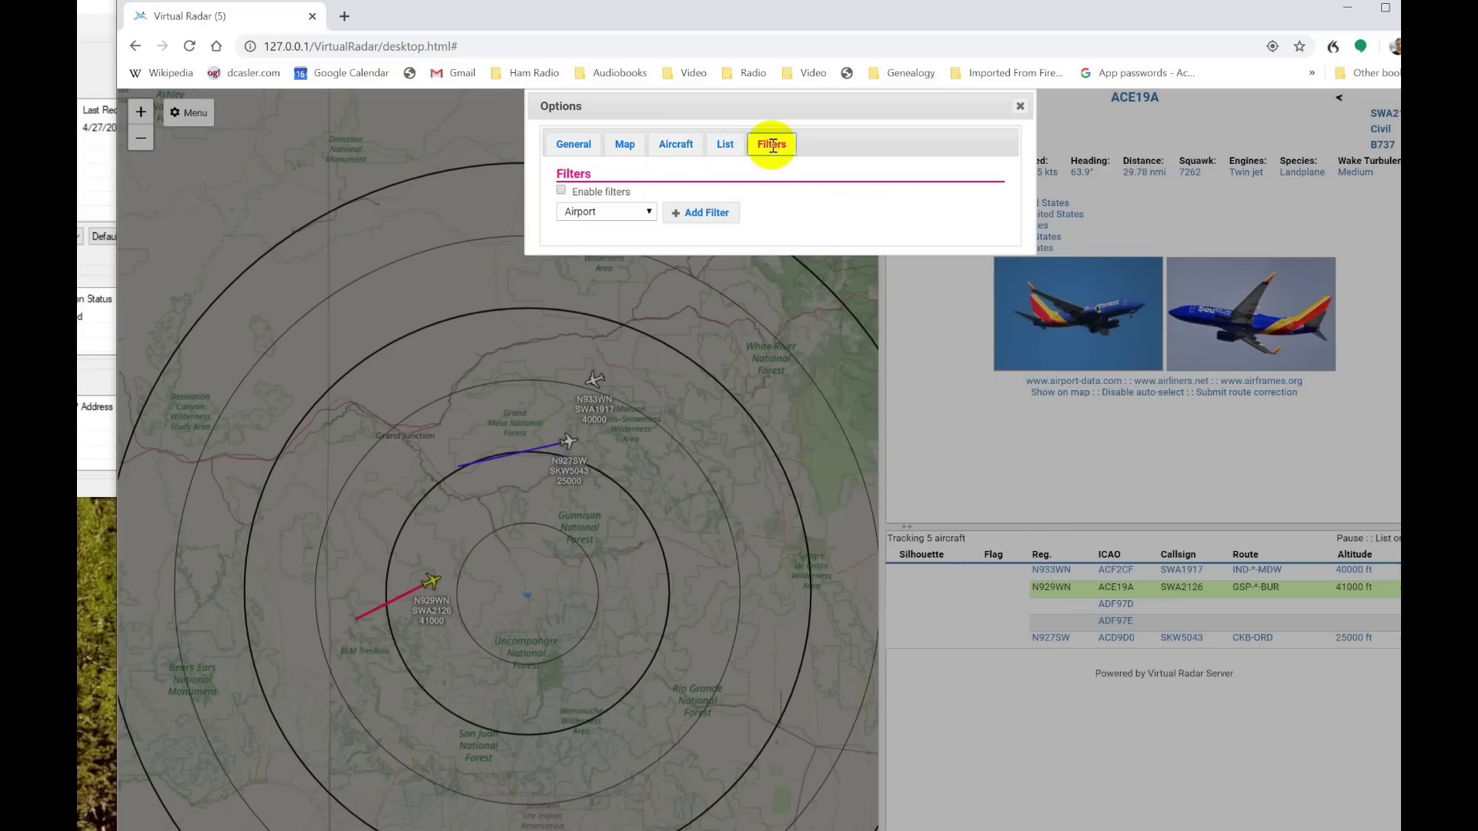
pyautogui.click(649, 212)
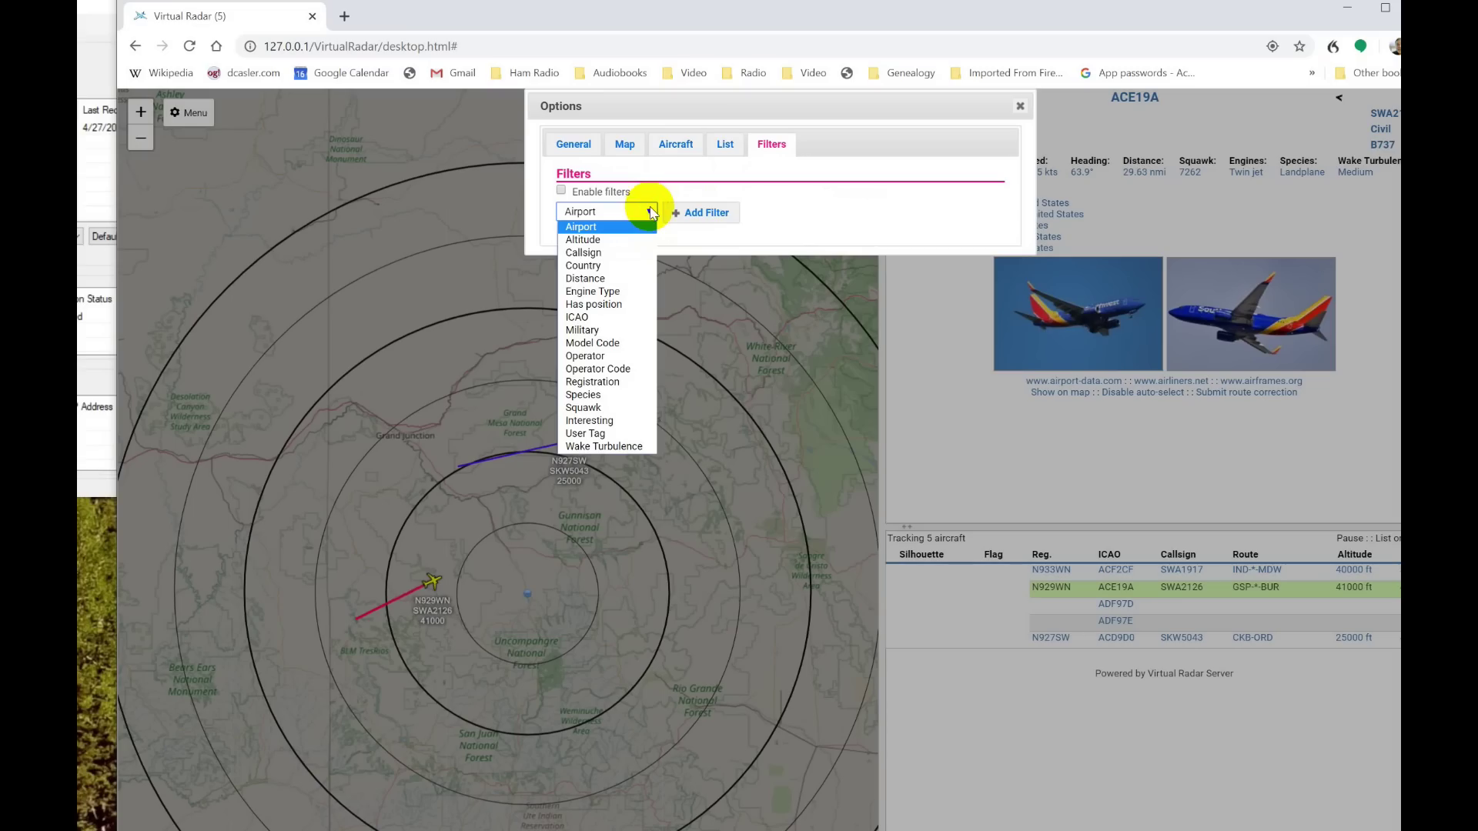
pyautogui.click(760, 193)
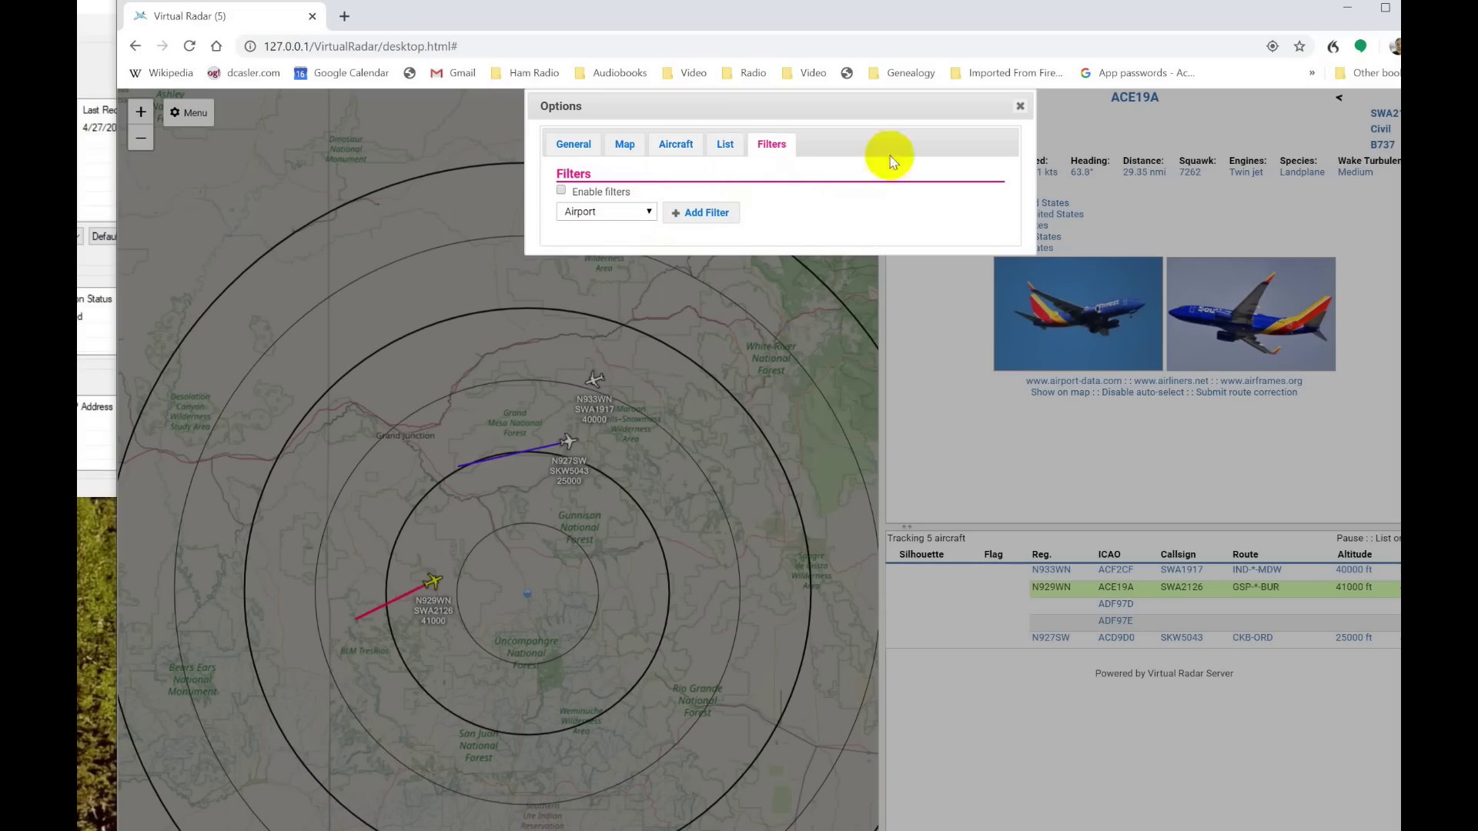
# Close Options and browse the web map menu's Shortcuts and Layout submenus
pyautogui.click(1021, 117)
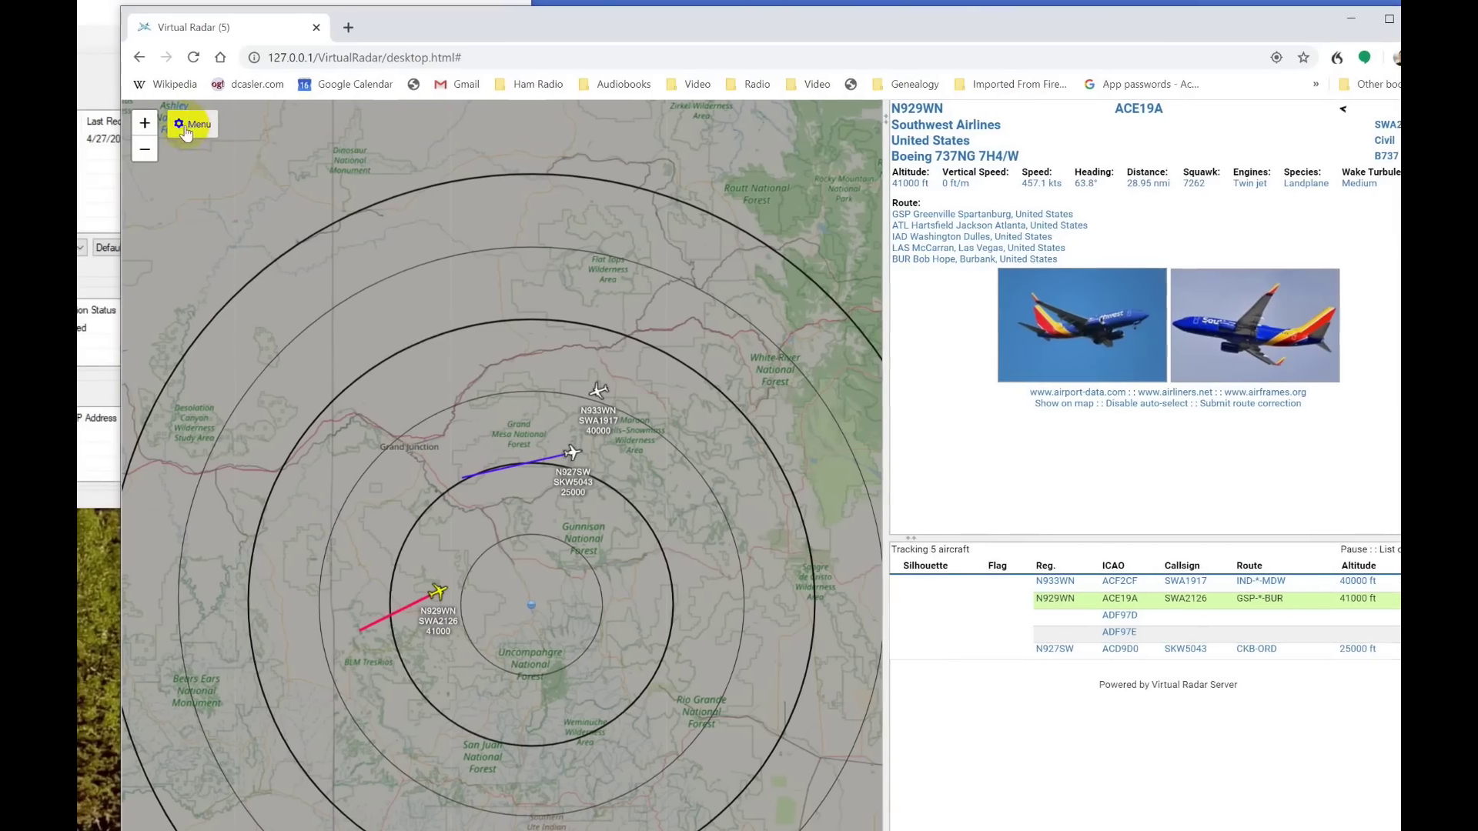
pyautogui.click(187, 125)
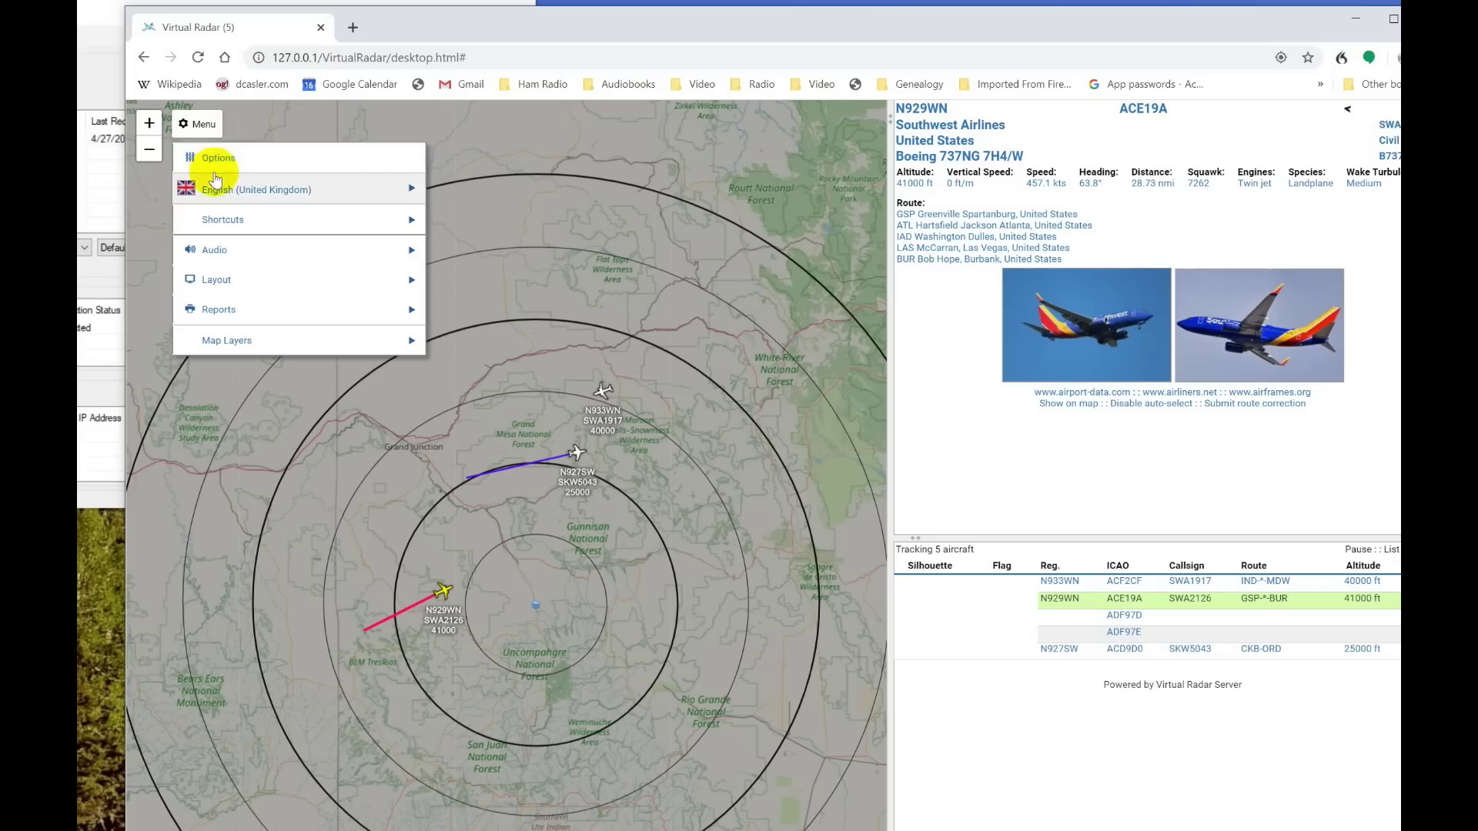
pyautogui.click(230, 221)
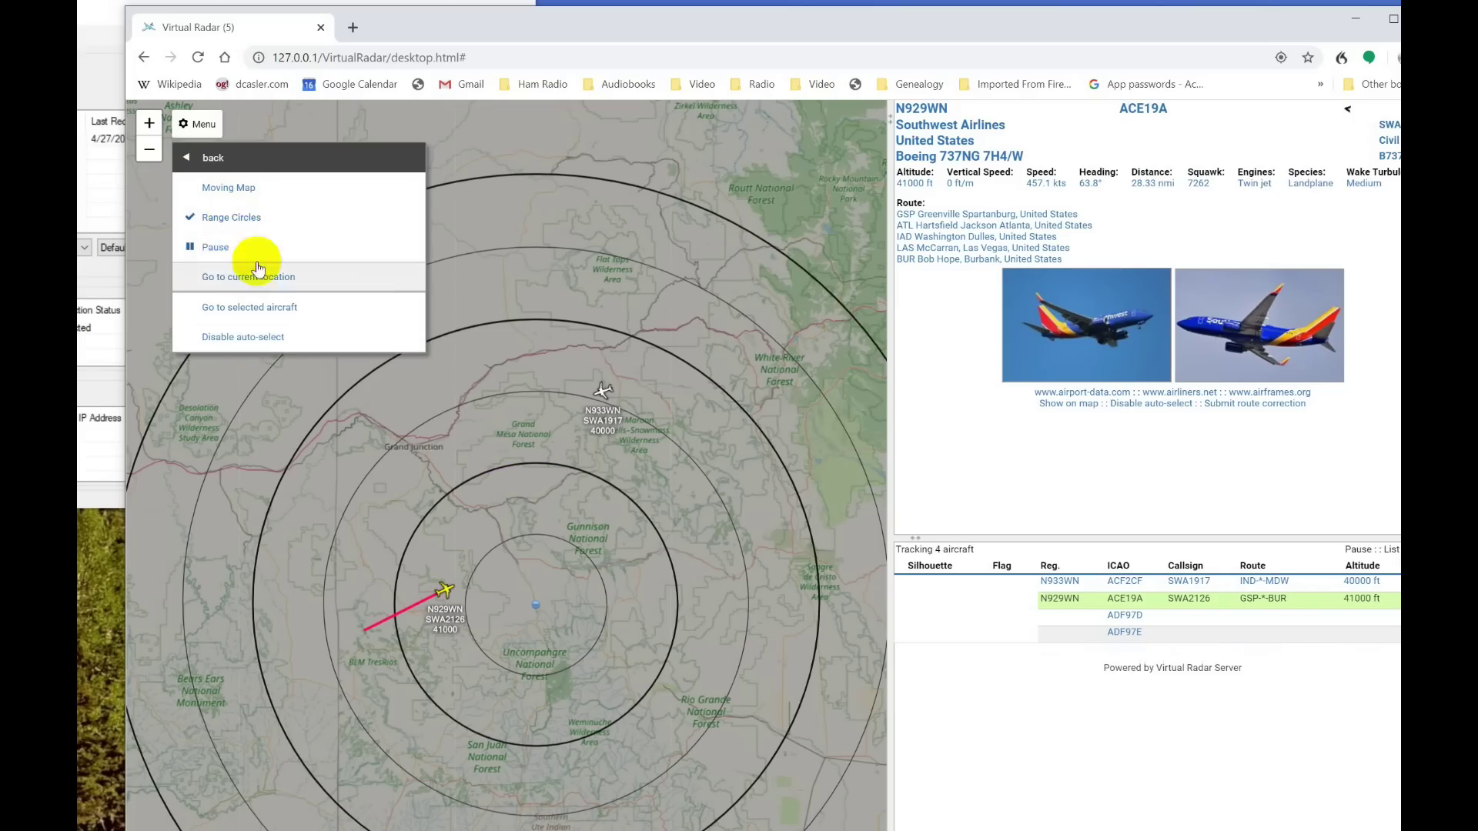
pyautogui.click(213, 162)
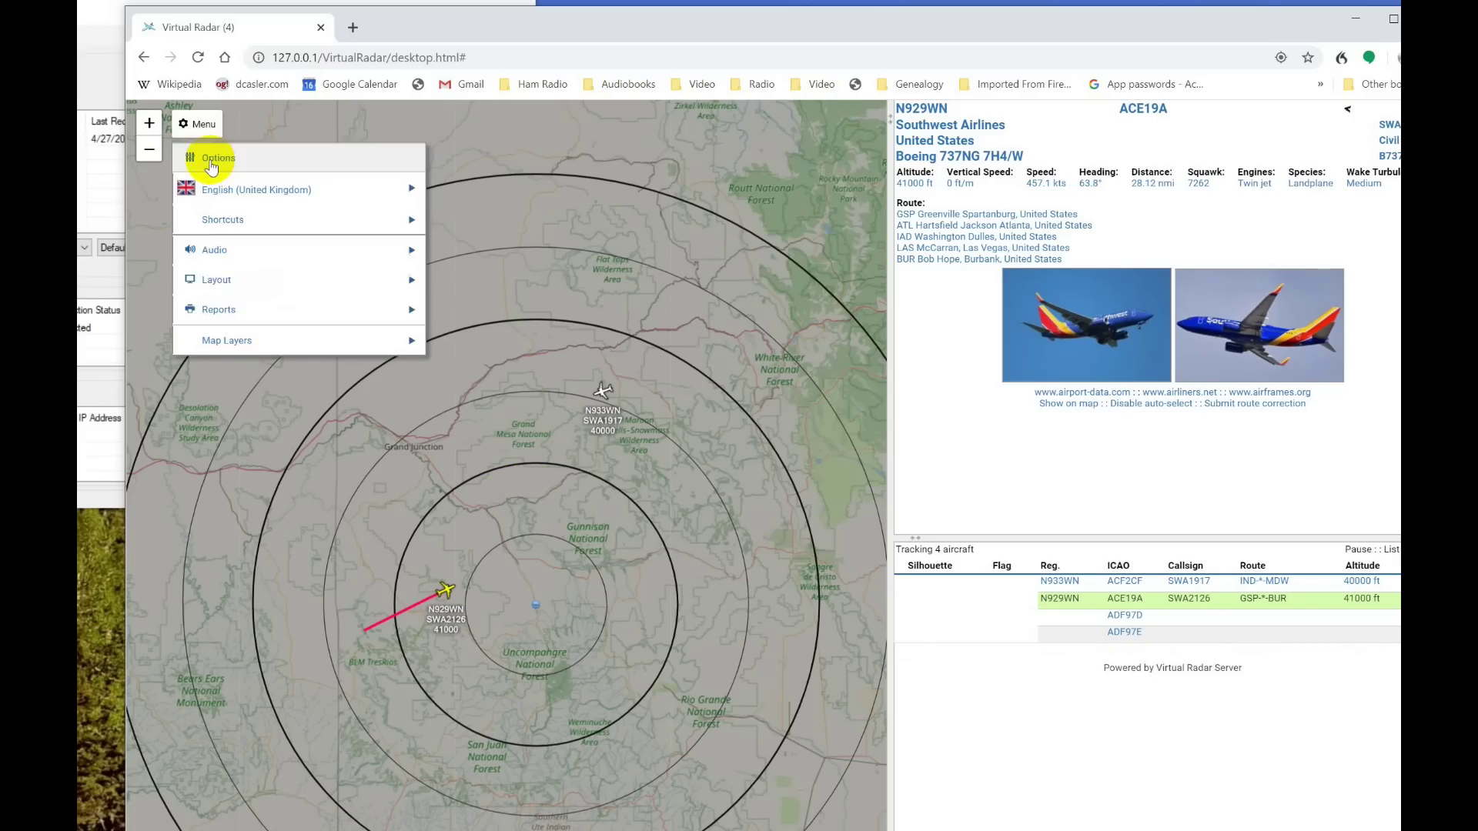
pyautogui.click(236, 283)
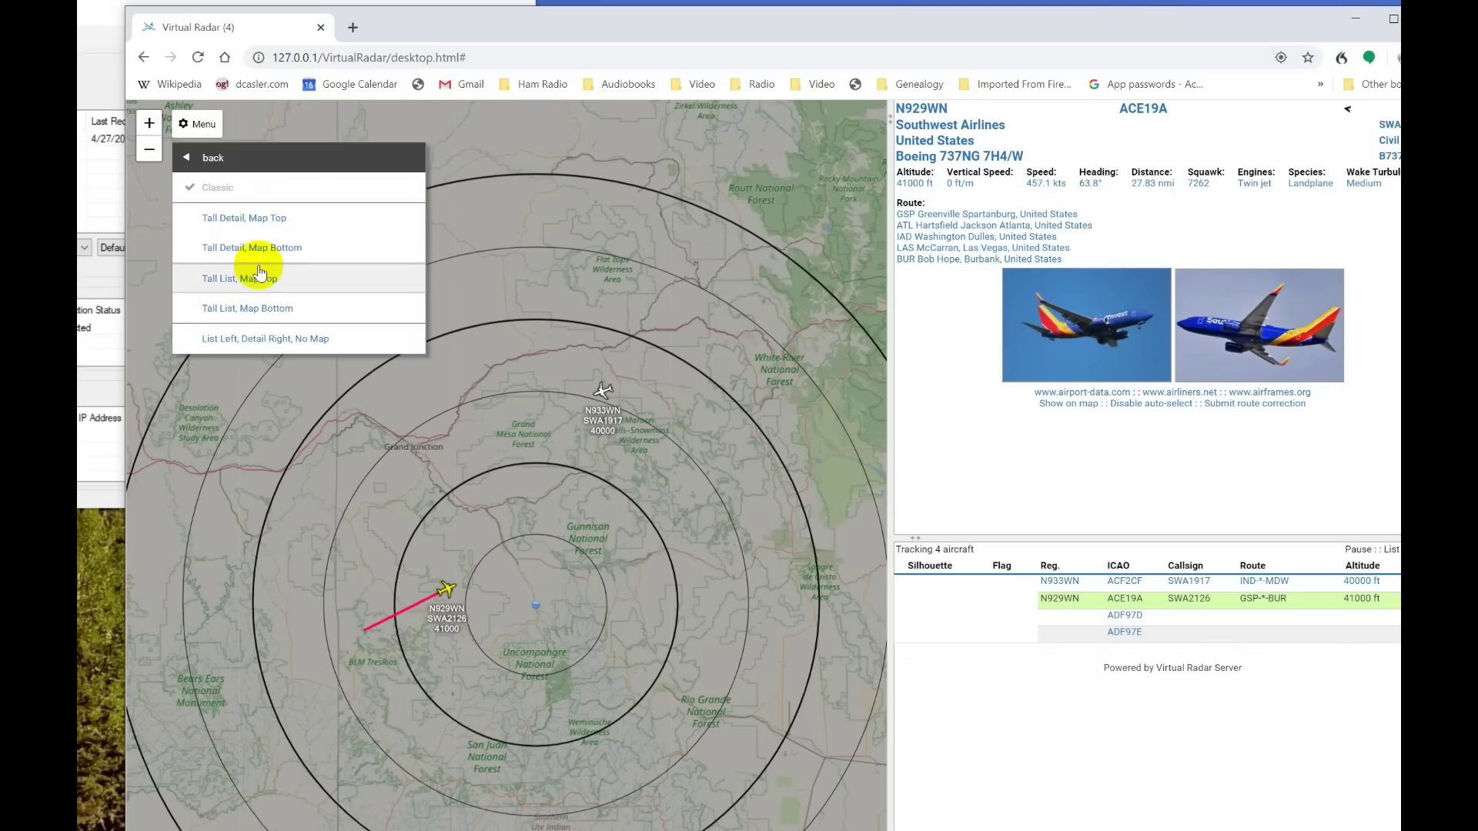
pyautogui.click(201, 158)
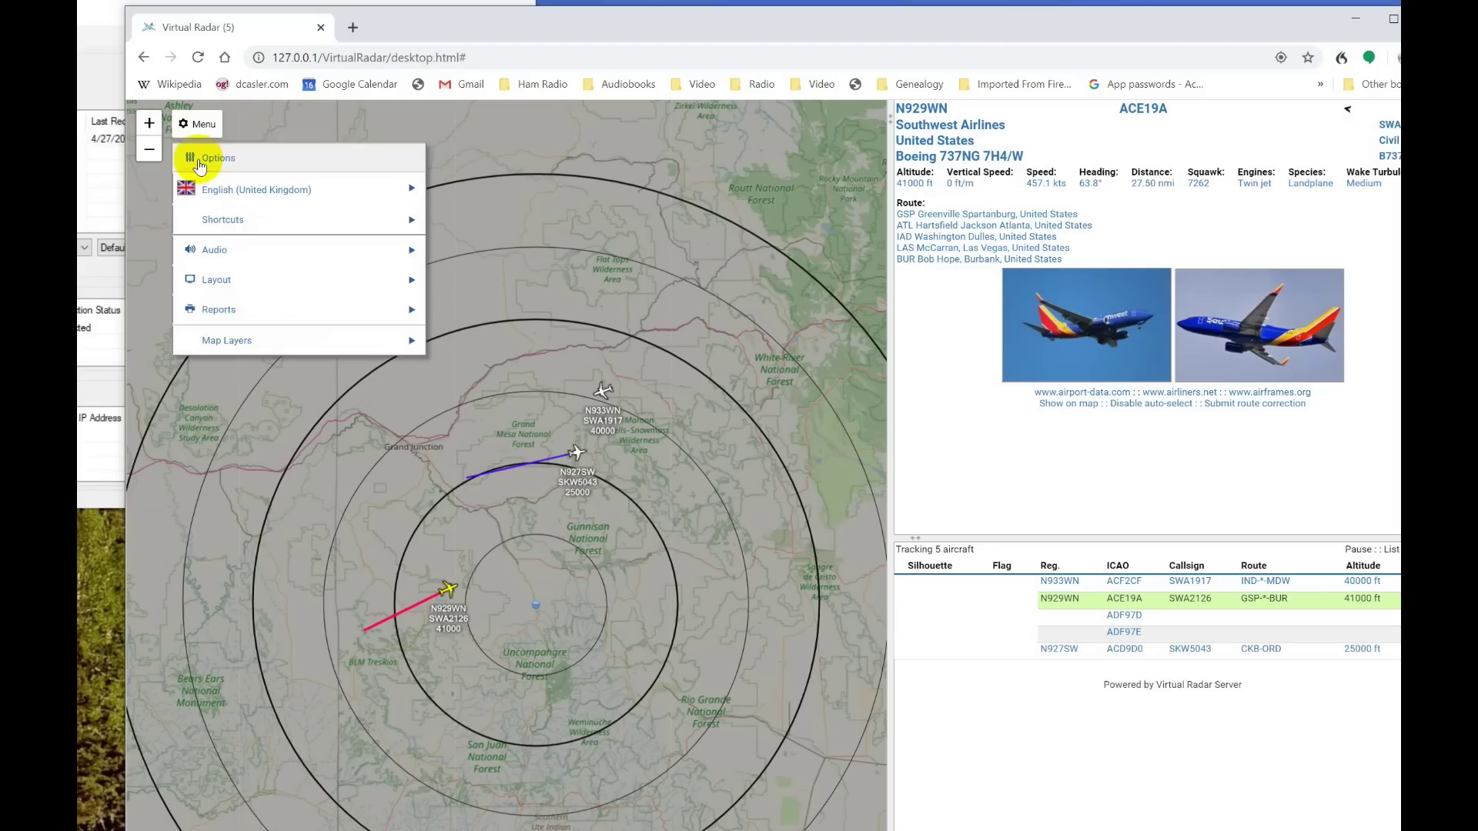
# Browse the Reports submenu, then show the Map Layers brightness settings
pyautogui.click(221, 311)
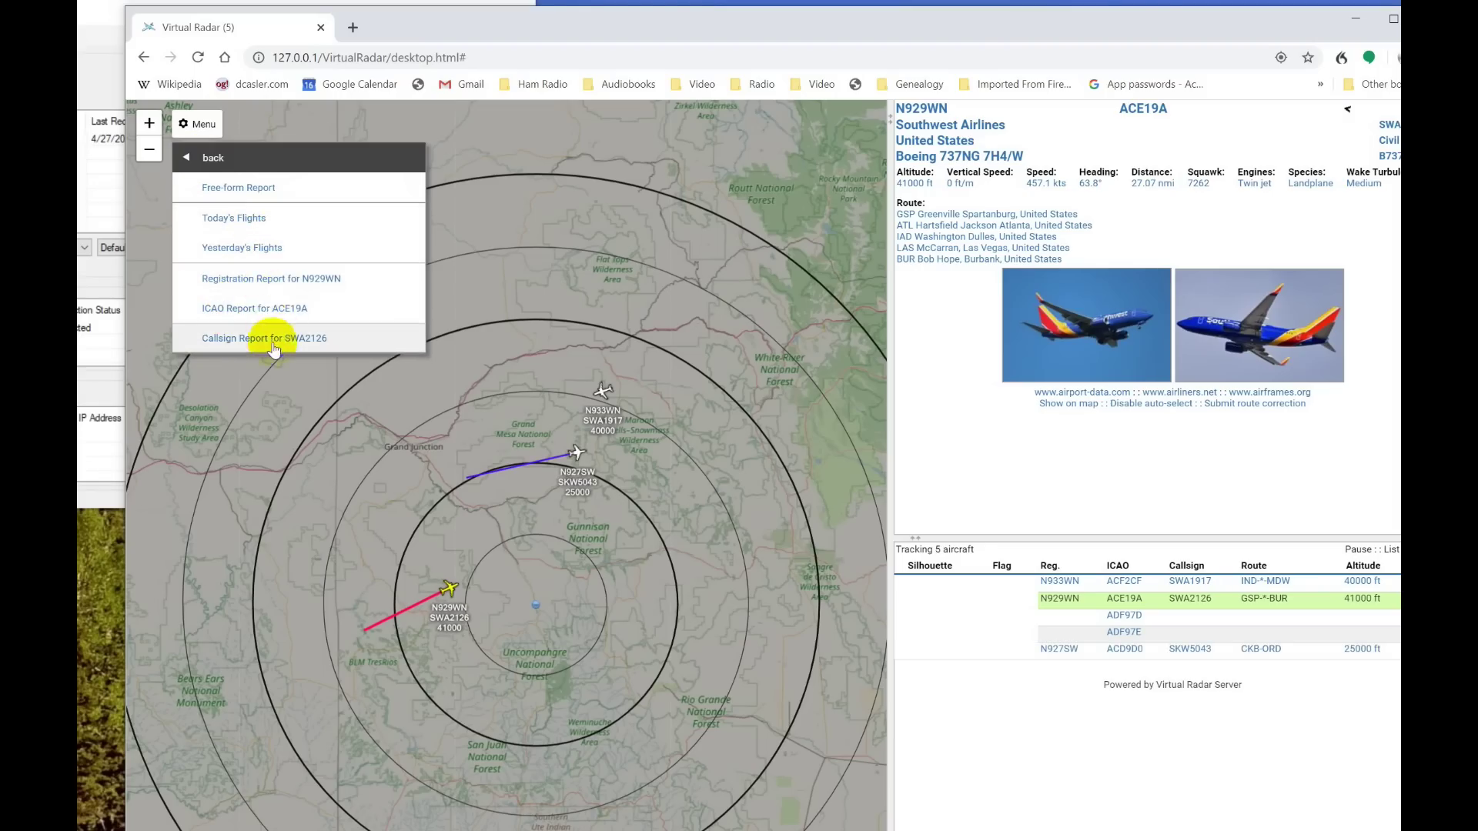
pyautogui.click(203, 157)
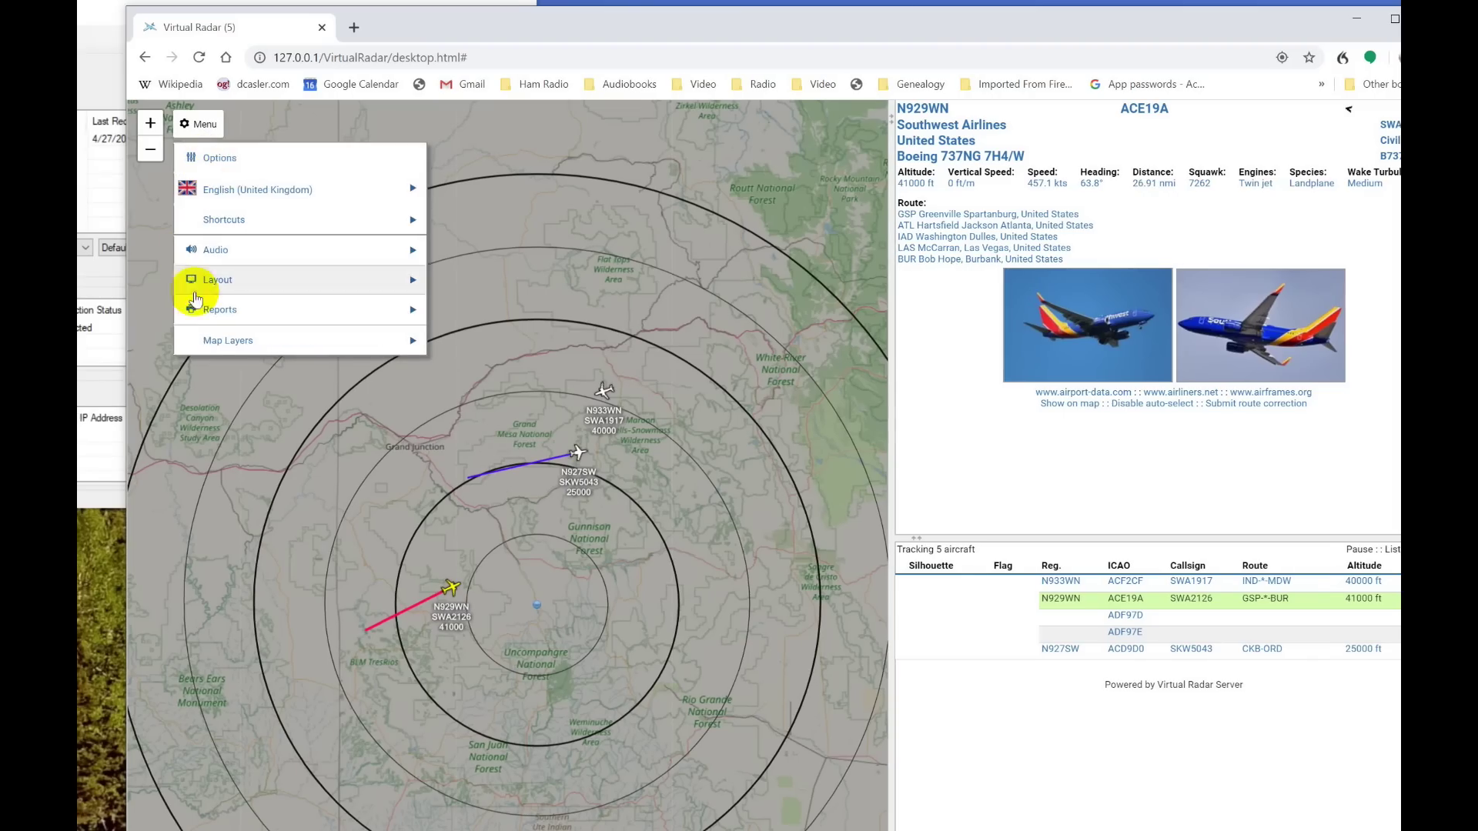
pyautogui.click(210, 343)
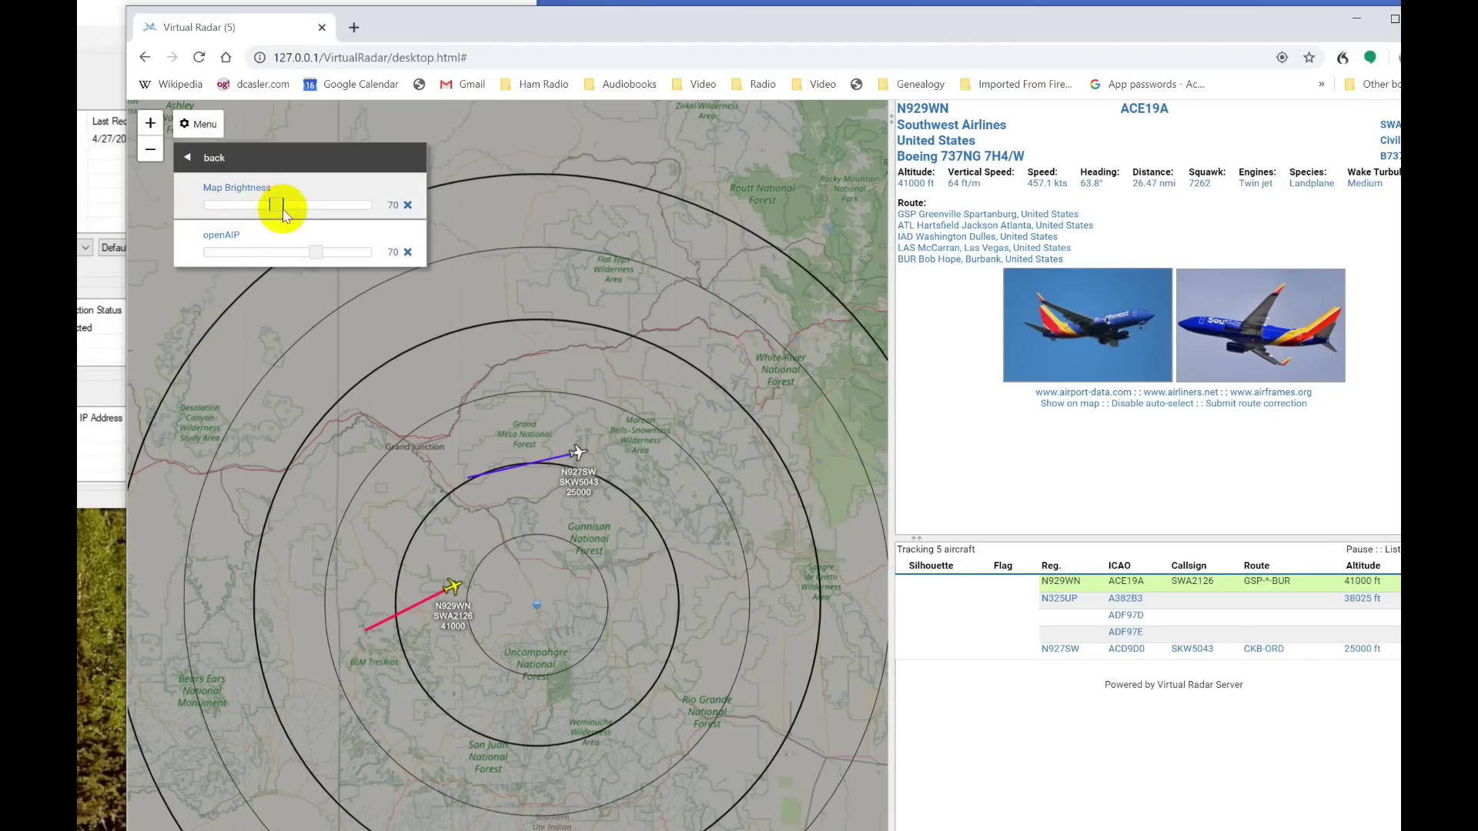
# Raise the Map Brightness slider from 70 to 90, leaving openAIP at 70
pyautogui.moveTo(282, 208); pyautogui.dragTo(313, 259)
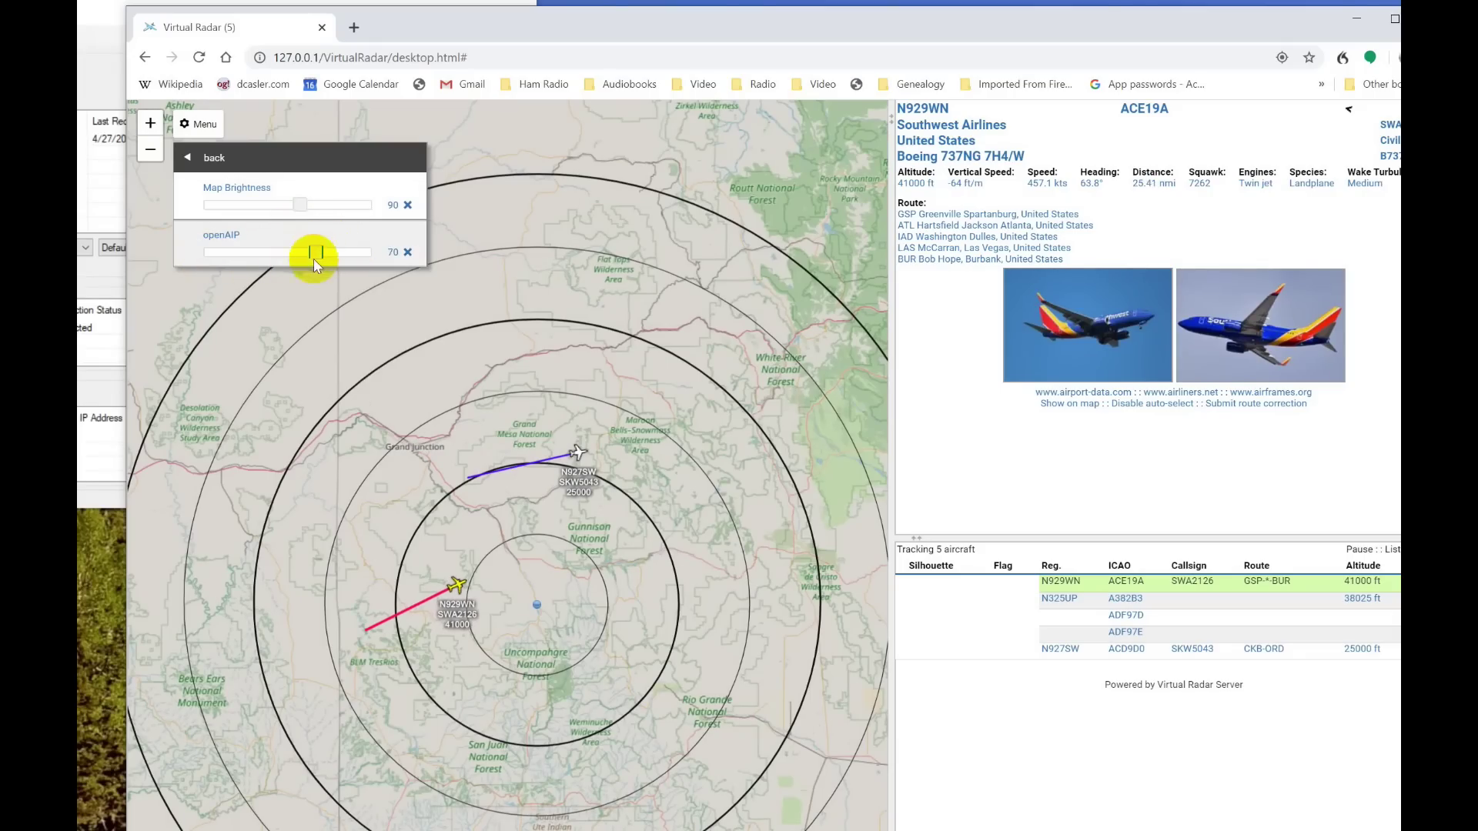